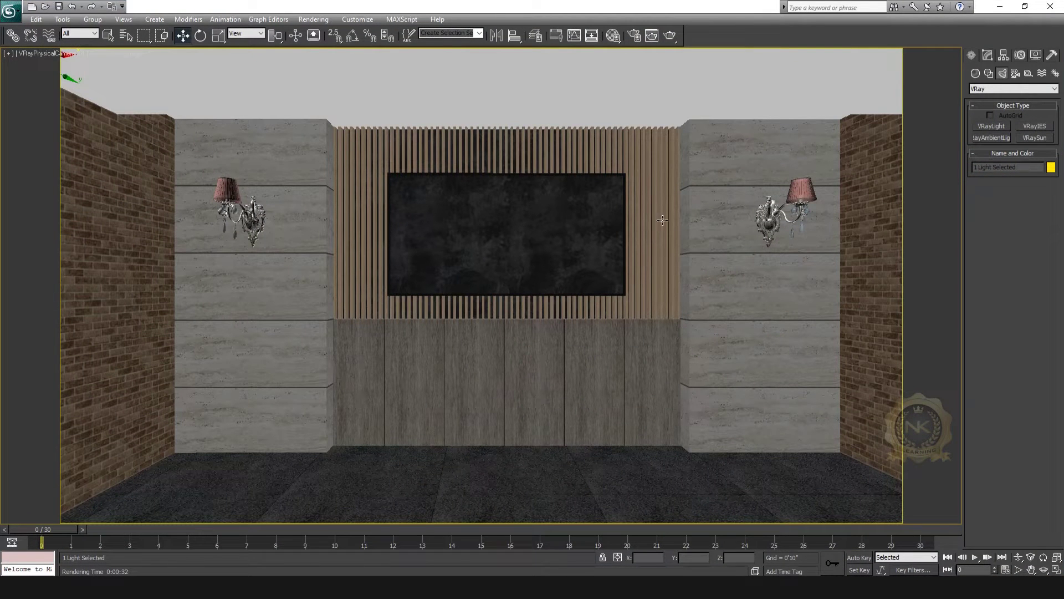
- Show the Standard Primitives geometry category in the Create panel
click(976, 74)
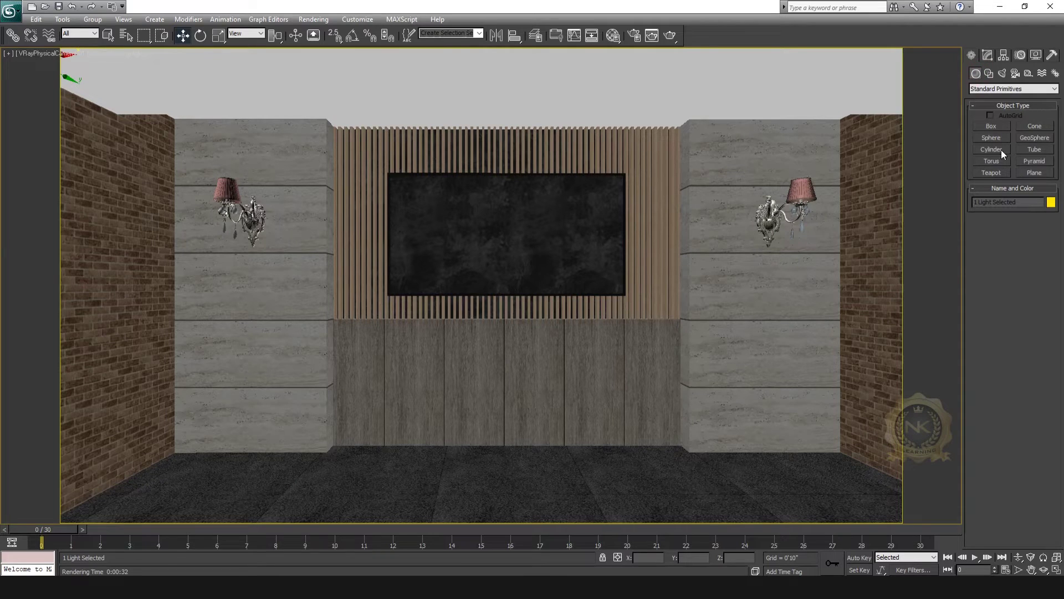
- Set up a Text spline reading 'MESH LIGHT' at size 1'2" with the Front viewport maximised
click(989, 73)
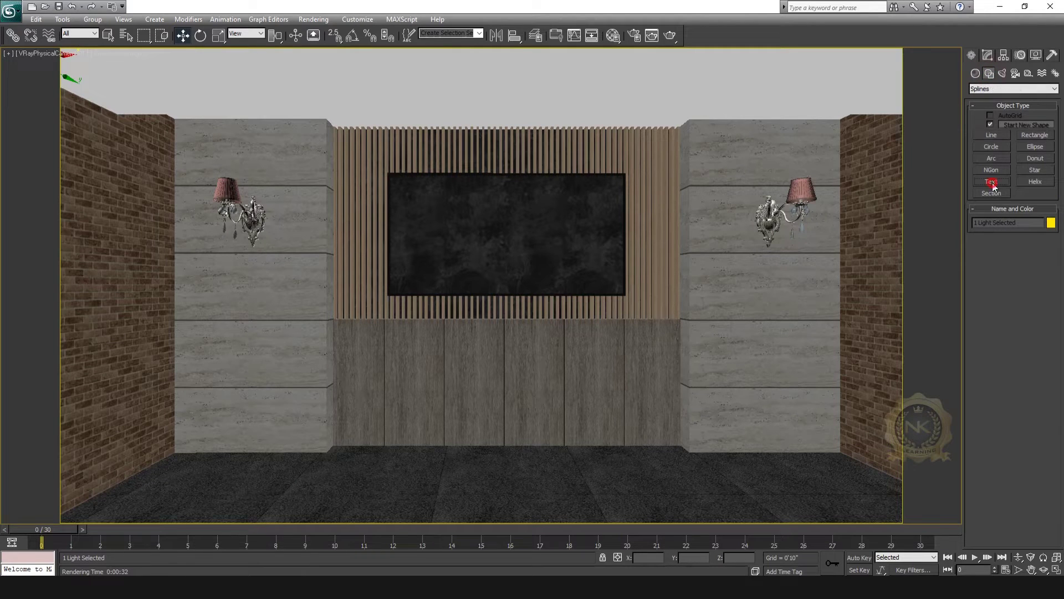
click(992, 182)
double_click(991, 344)
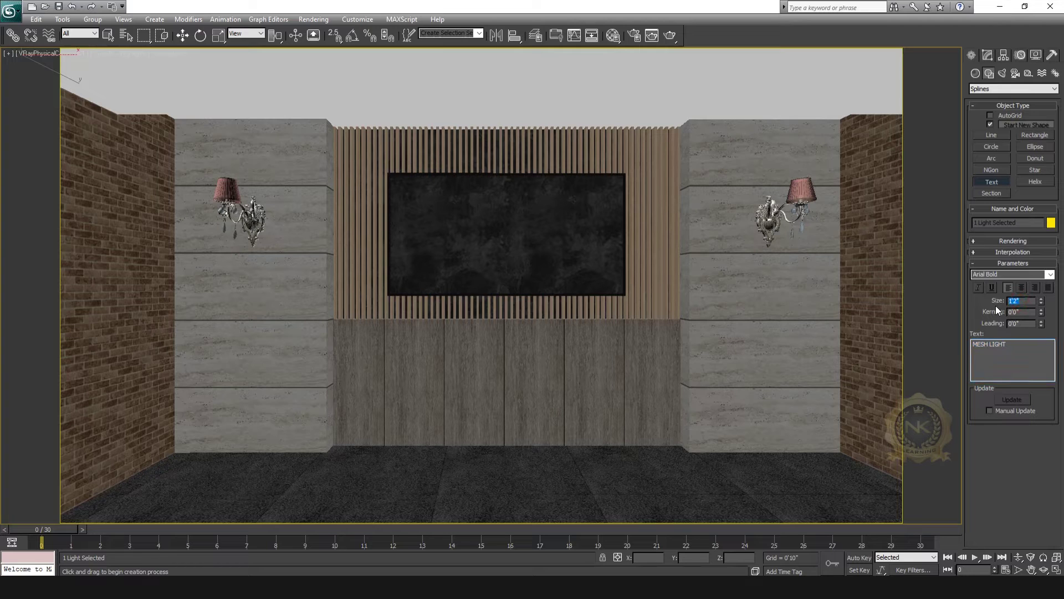
text(1)
double_click(992, 344)
key(alt+w)
key(alt+w)
scroll(488, 294, up, 8)
- Place the MESH LIGHT text in the Front view, centred over the TV panel
scroll(511, 314, up, 3)
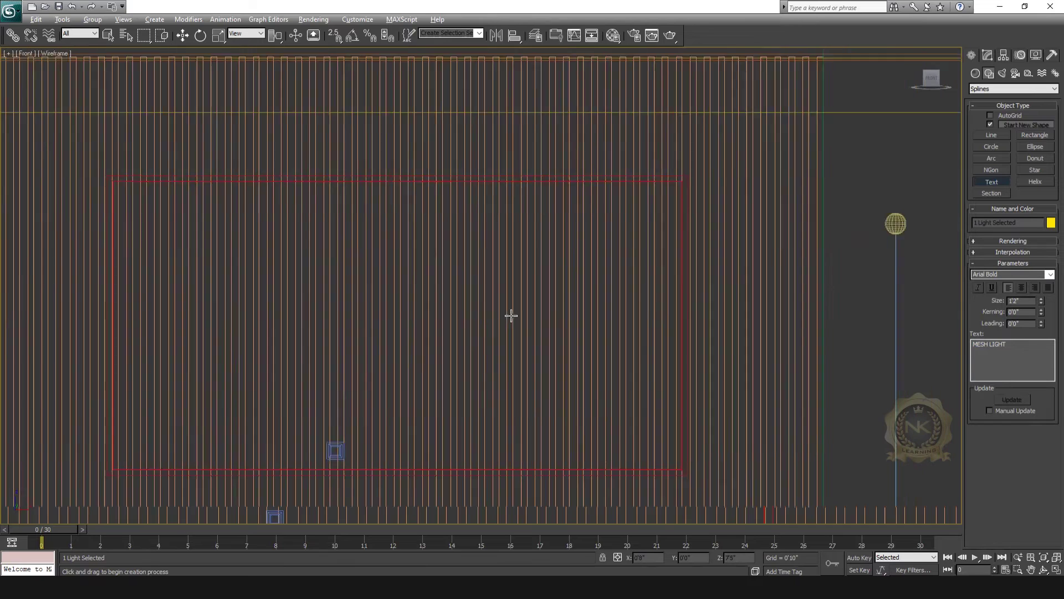
scroll(631, 285, down, 2)
click(510, 275)
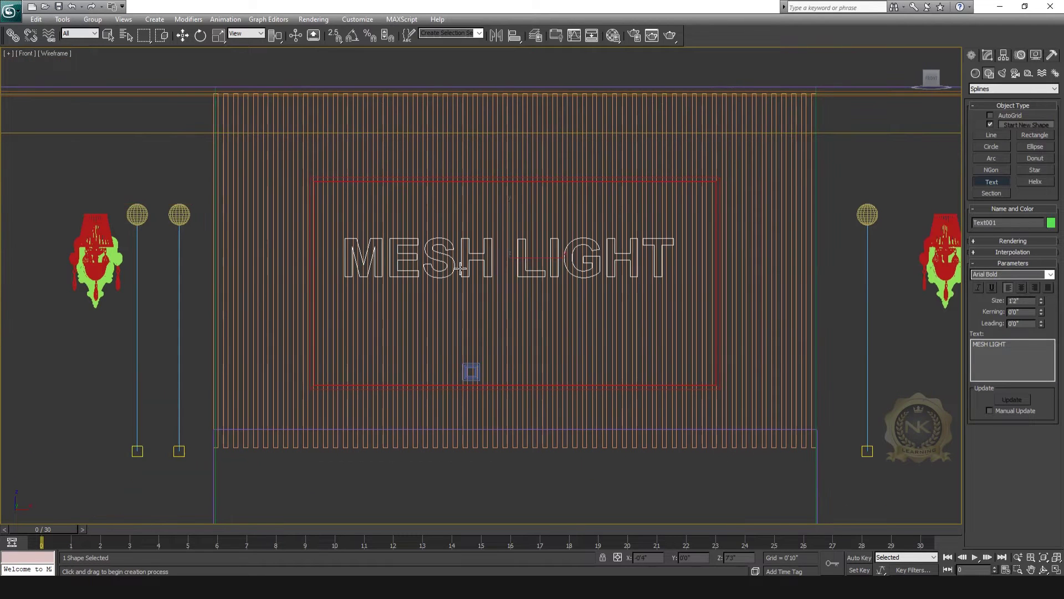
click(182, 35)
drag(548, 276, 559, 277)
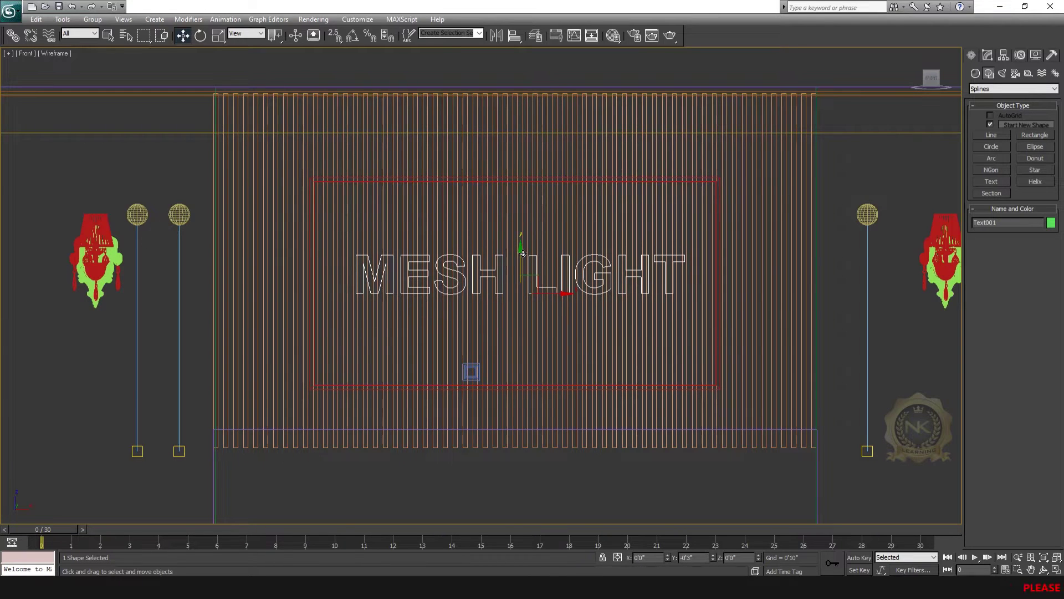
- In the Top view, move the text along Y up to the slatted wall
key(alt+w)
key(alt+w)
scroll(416, 222, down, 3)
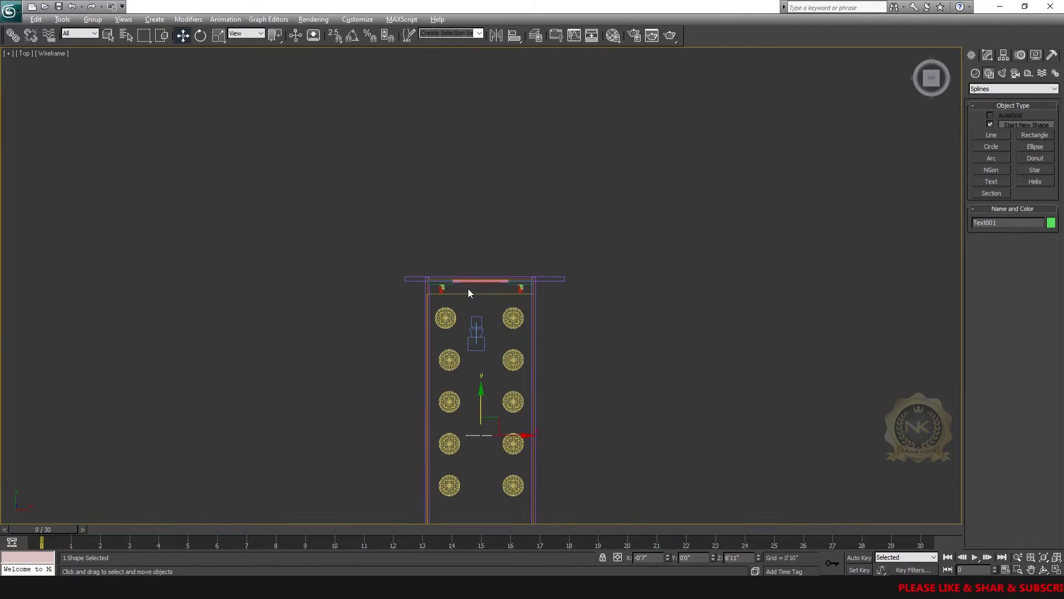
drag(486, 410, 504, 255)
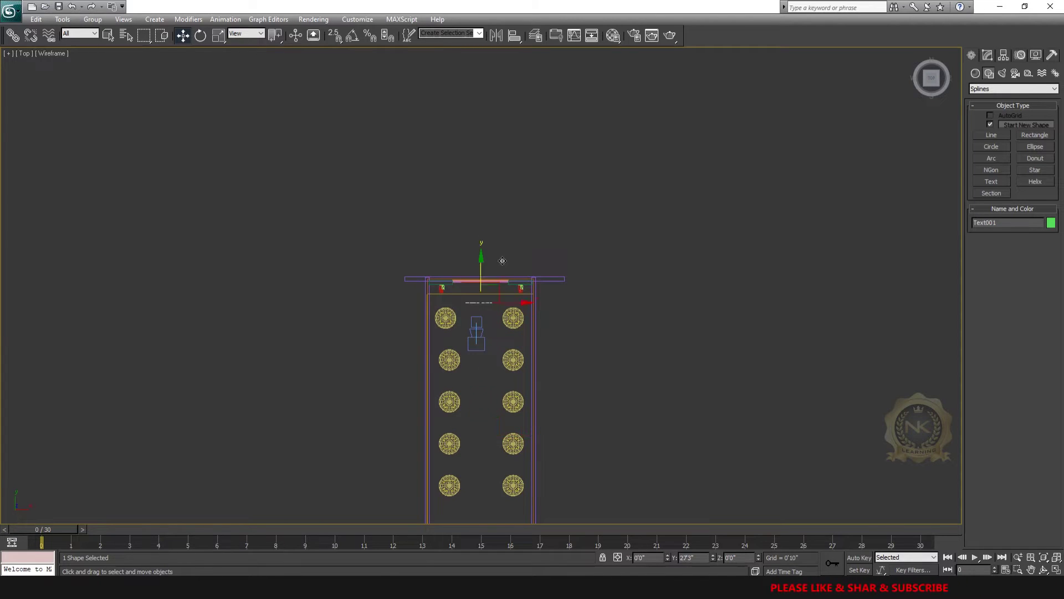
scroll(505, 261, up, 8)
scroll(507, 265, up, 3)
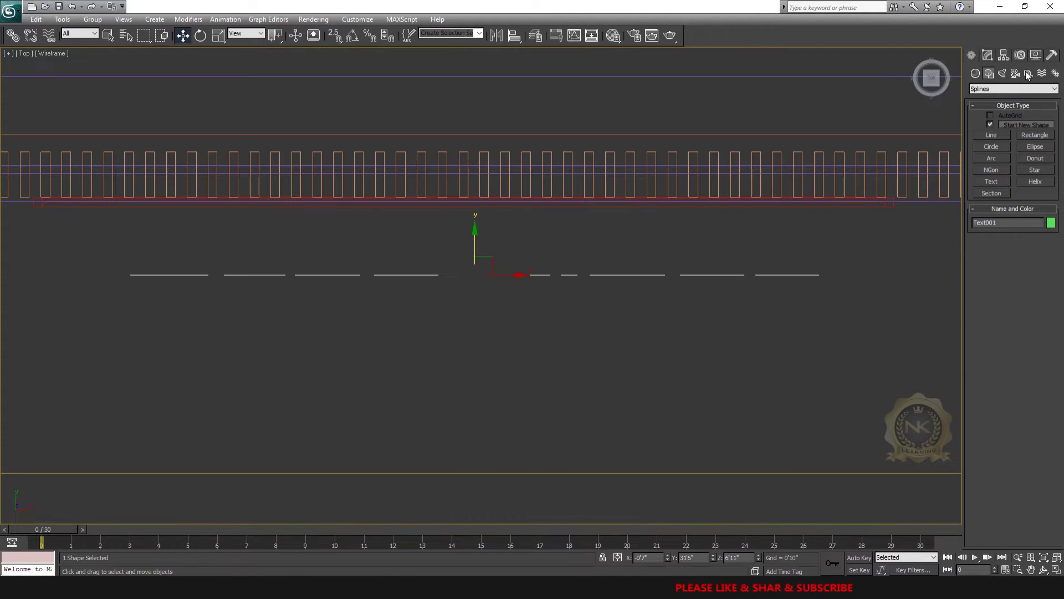
click(987, 54)
- Add an Extrude modifier to the text and move the letters onto the slatted wall's rail
click(1055, 85)
scroll(1002, 142, down, 10)
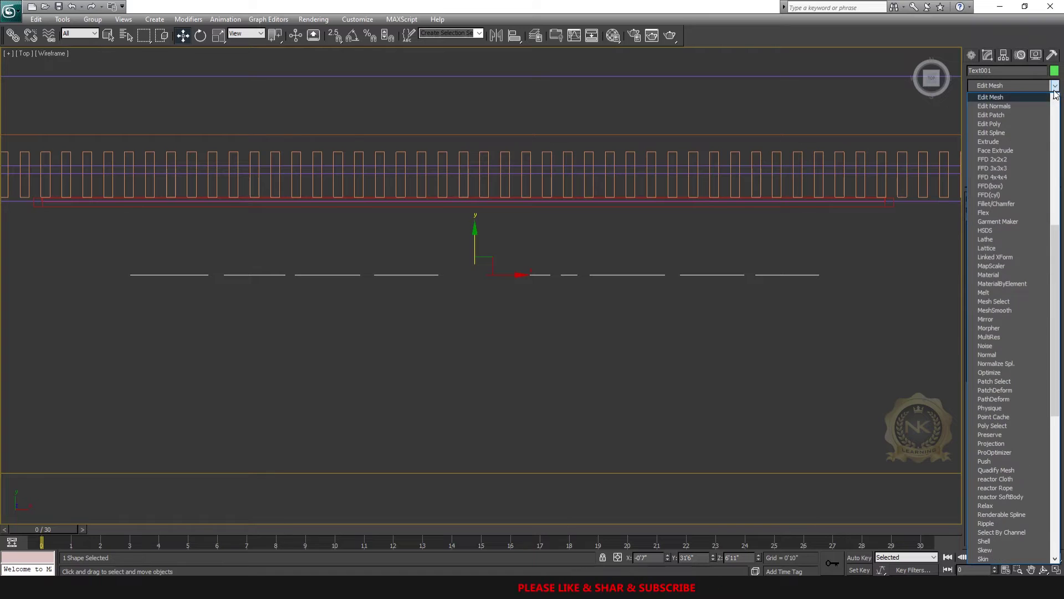
click(1003, 142)
middle_drag(462, 262, 490, 314)
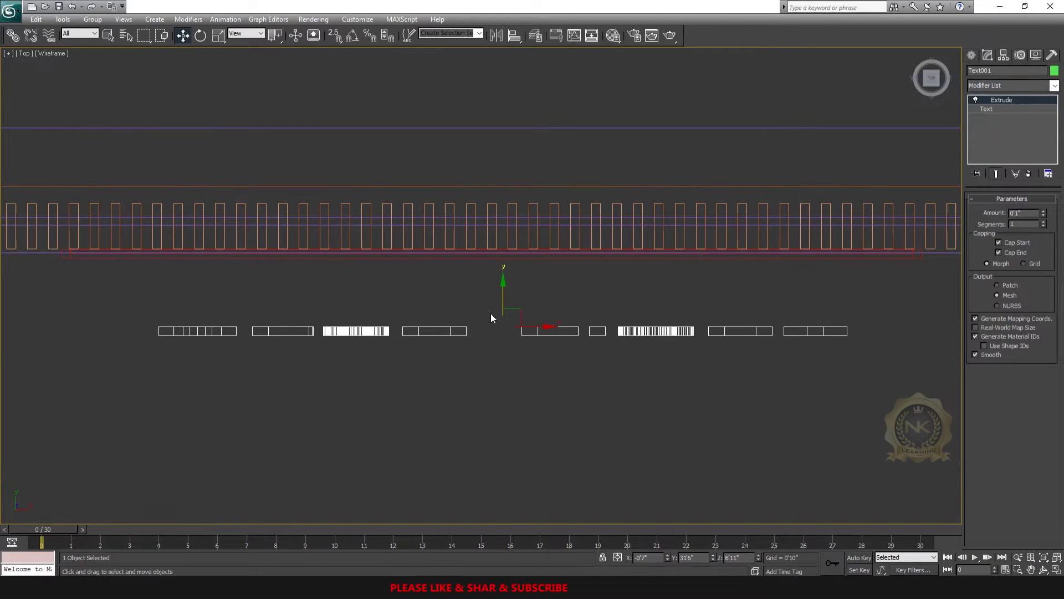
drag(506, 277, 530, 216)
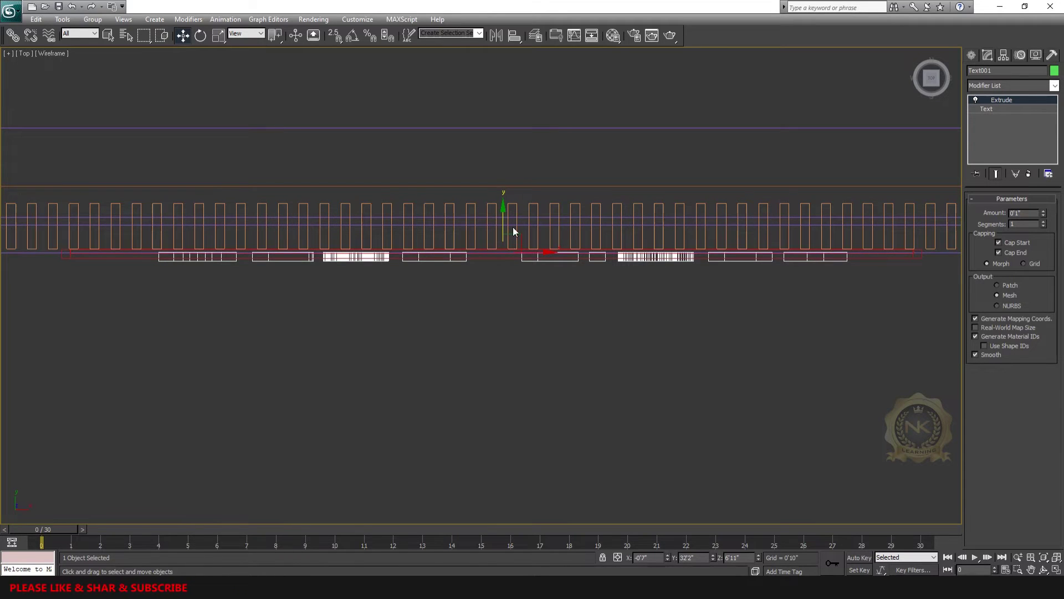
scroll(454, 367, down, 3)
key(alt+w)
key(alt+w)
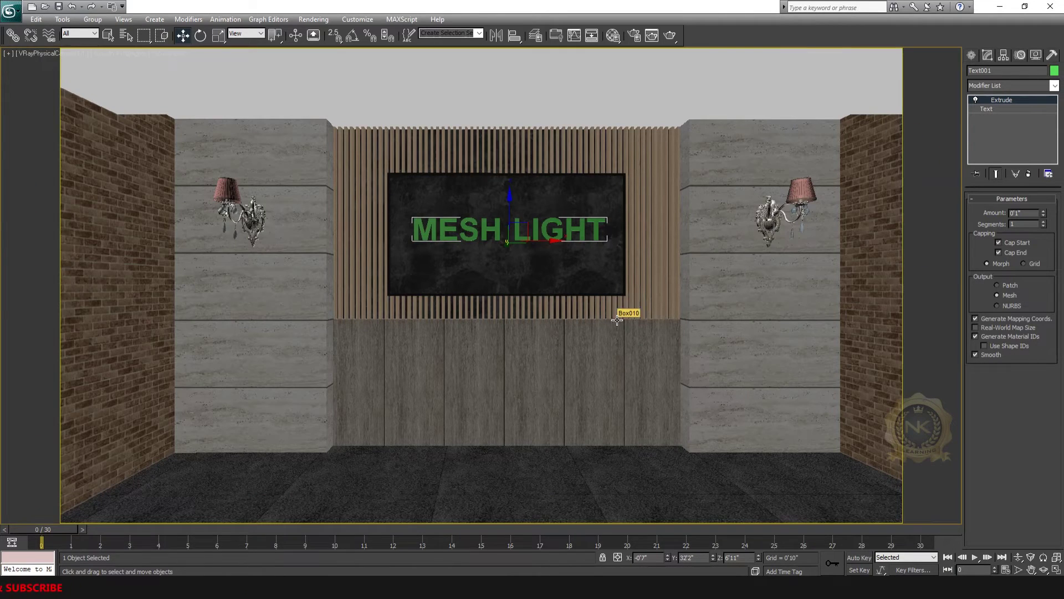
key(alt+w)
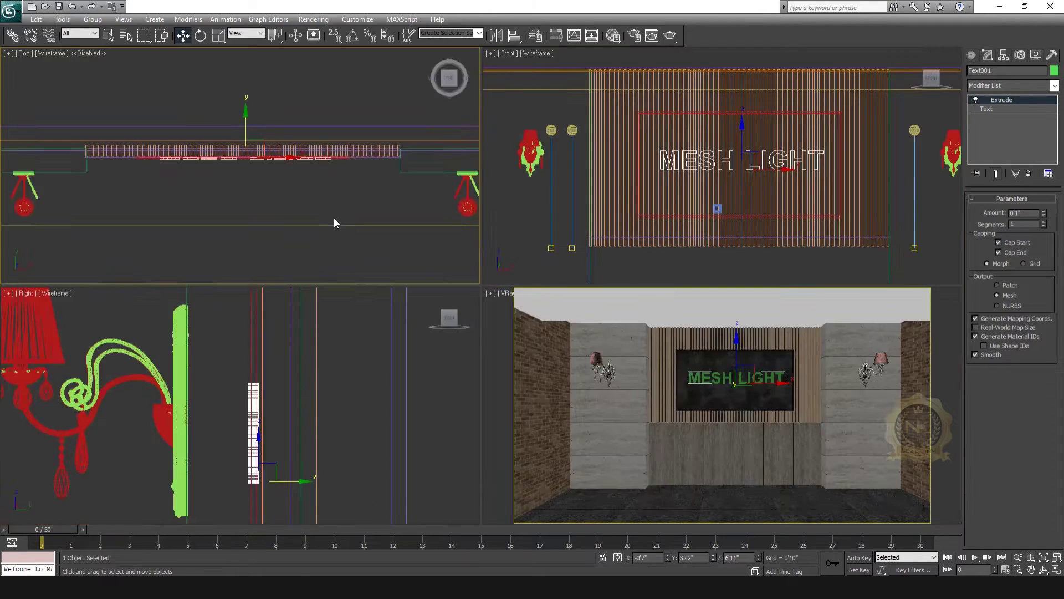
right_click(334, 218)
key(alt+w)
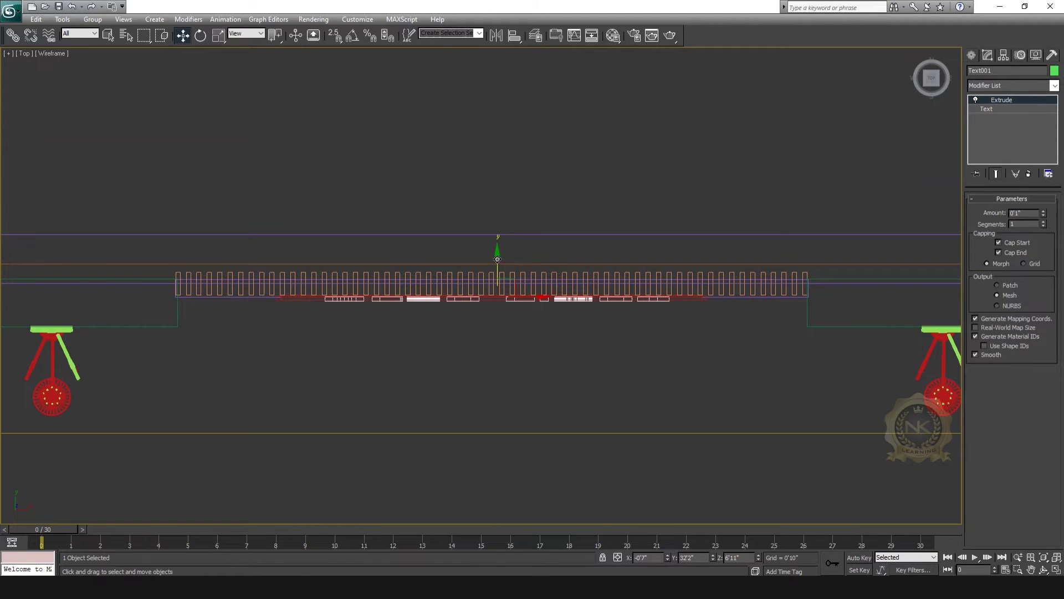
- Clone the extruded text as an independent Copy, Text002, then reselect Text001
shift+drag(498, 258, 497, 164)
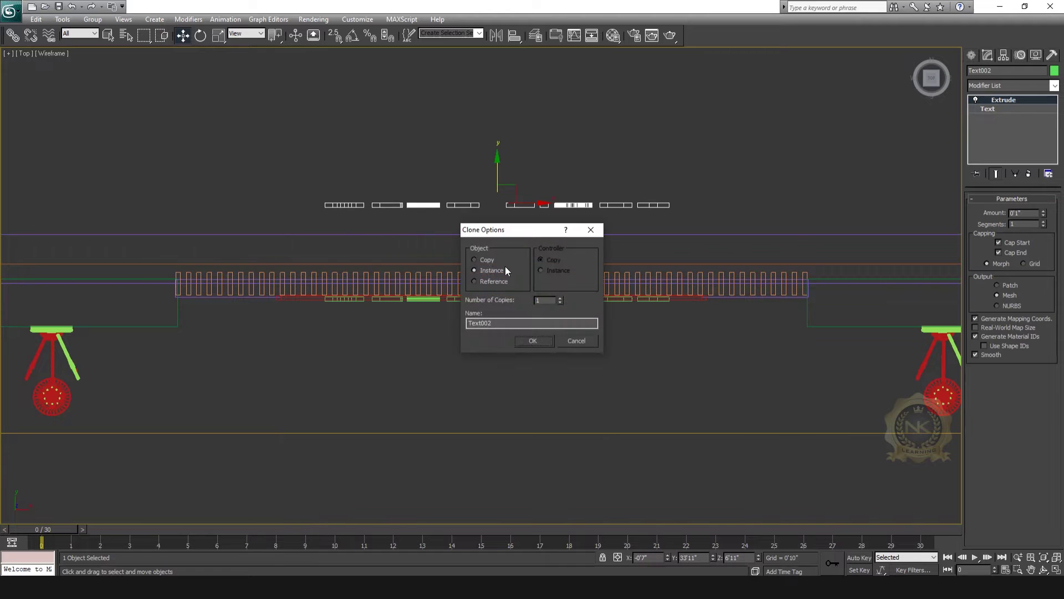
click(487, 260)
click(535, 340)
key(c)
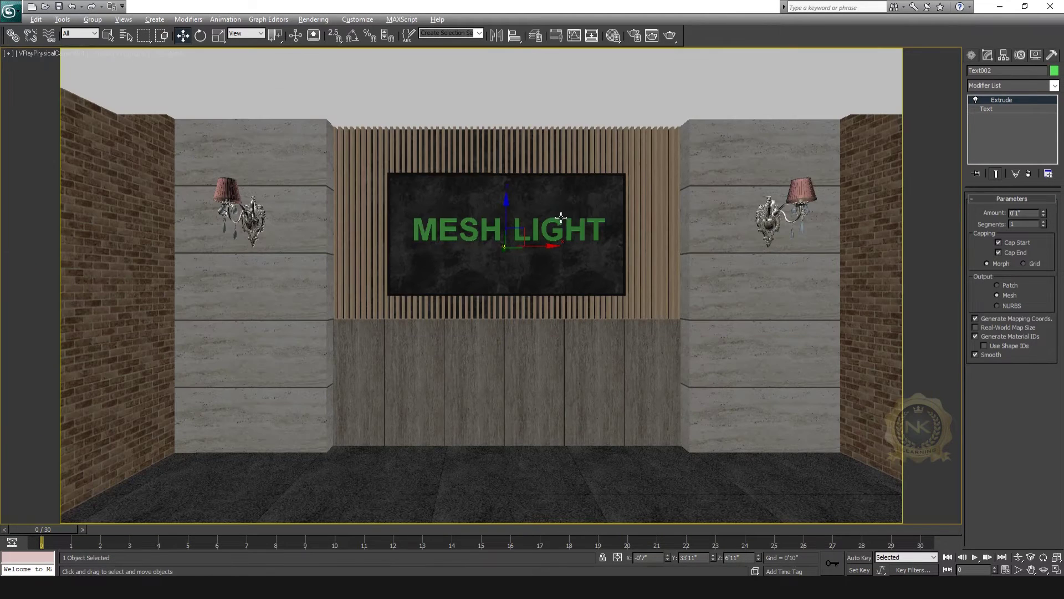
click(582, 228)
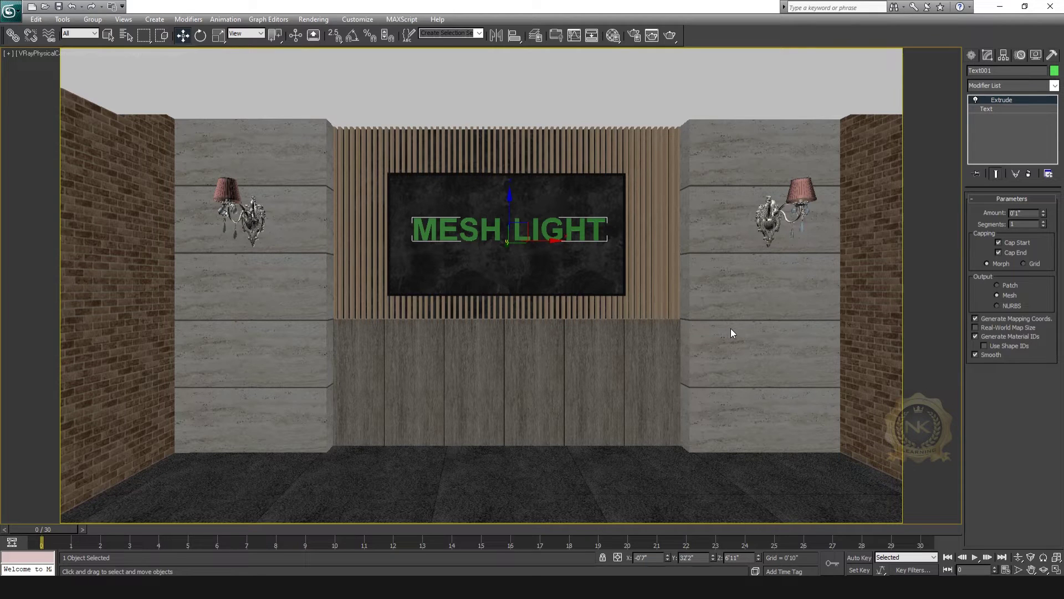
- Set up a VRayLight of Mesh type with multiplier 200, warm yellow colour and 8 subdivisions
click(971, 56)
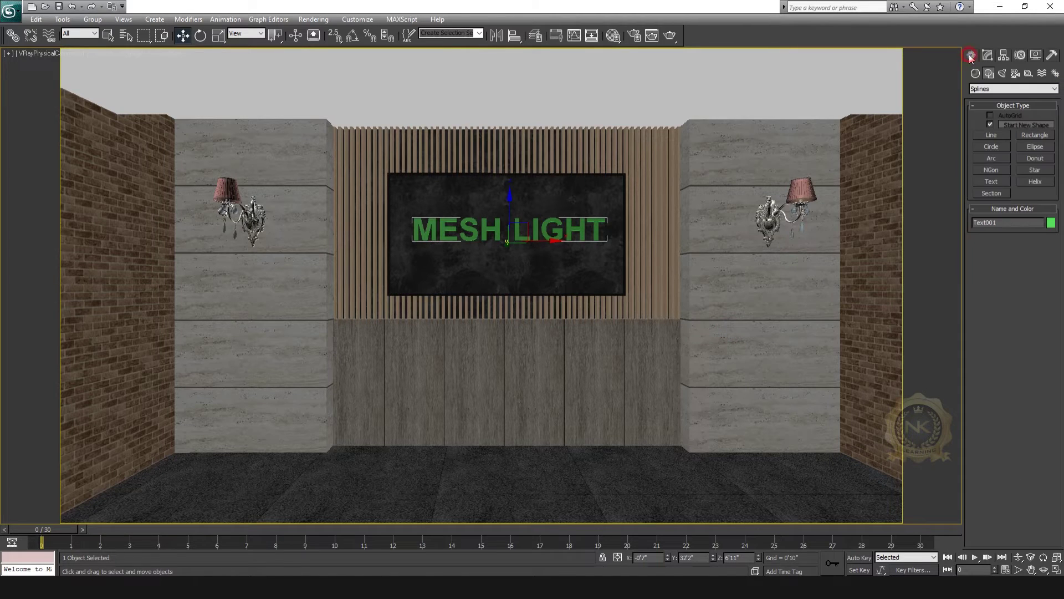
click(1004, 74)
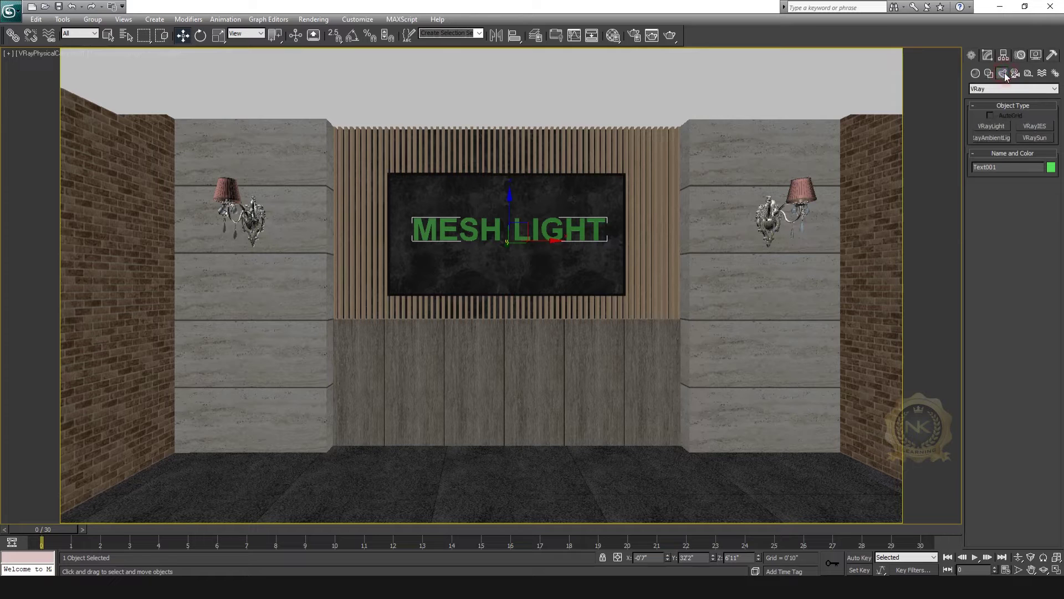
click(993, 126)
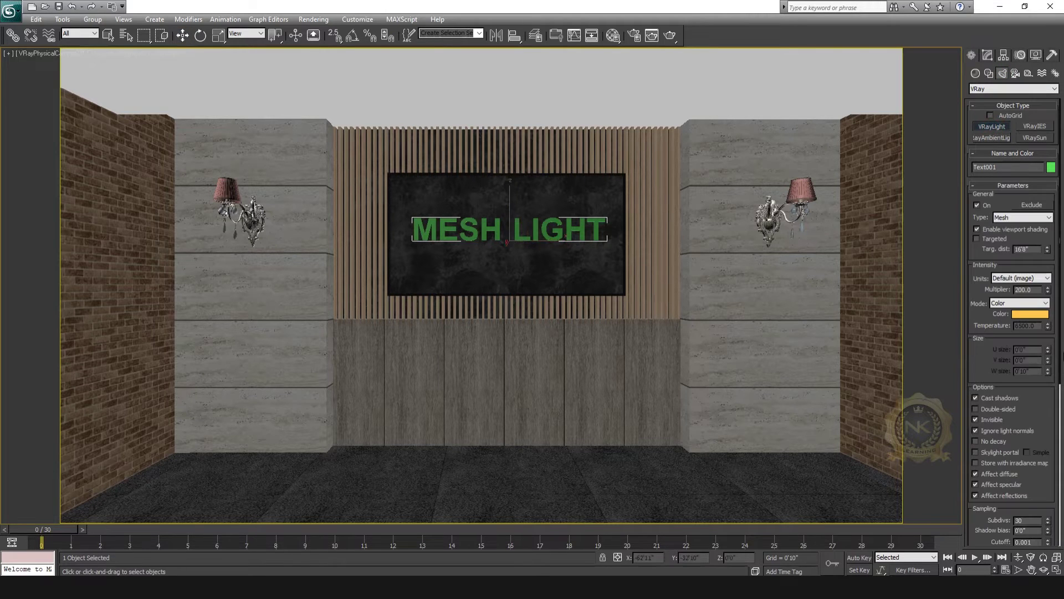
click(1023, 218)
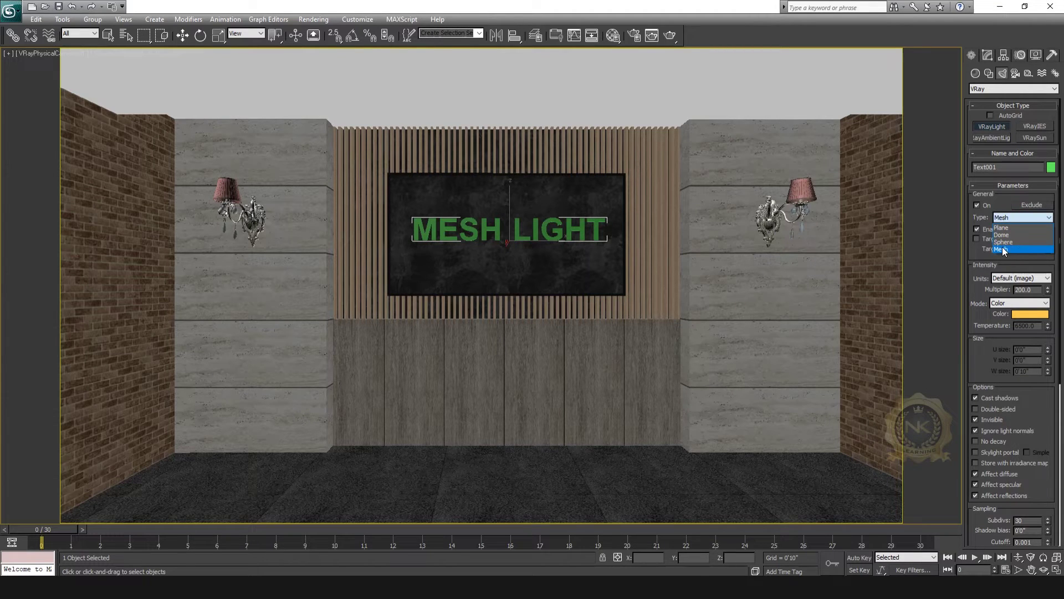
click(1005, 250)
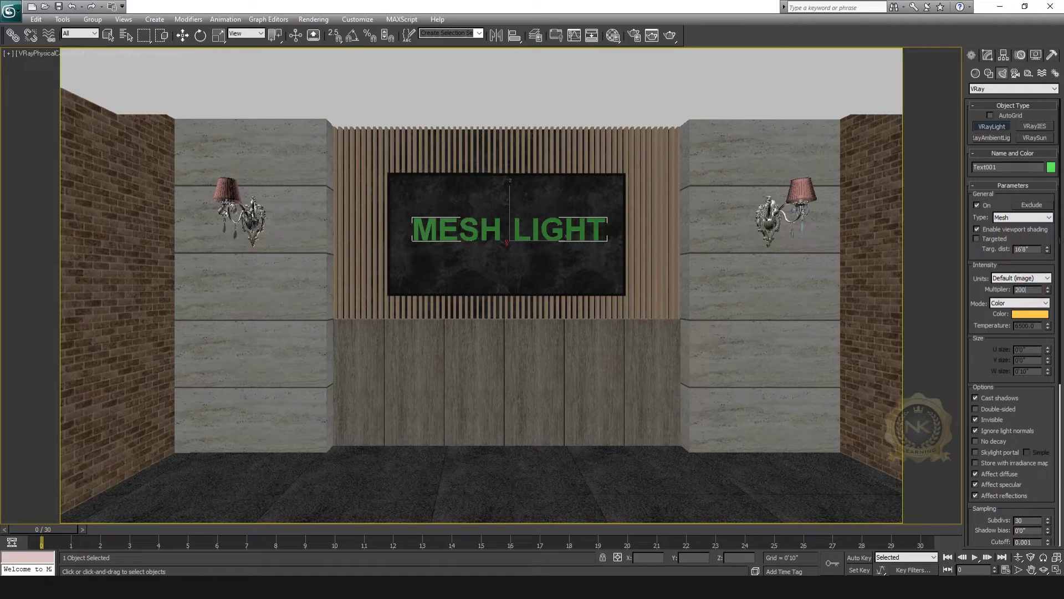
click(1025, 314)
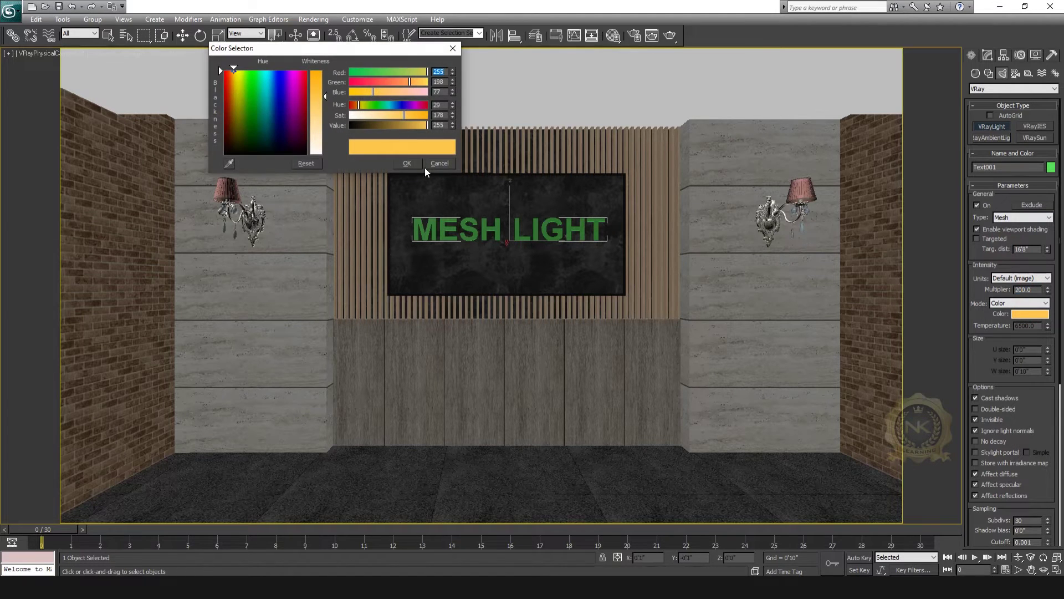
click(410, 165)
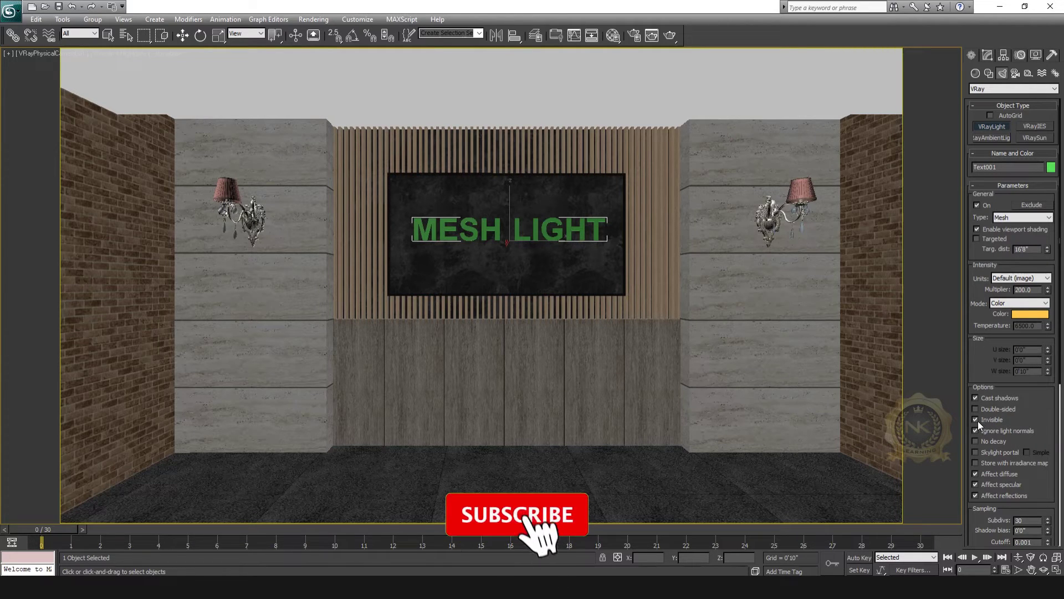
double_click(1023, 522)
text(8)
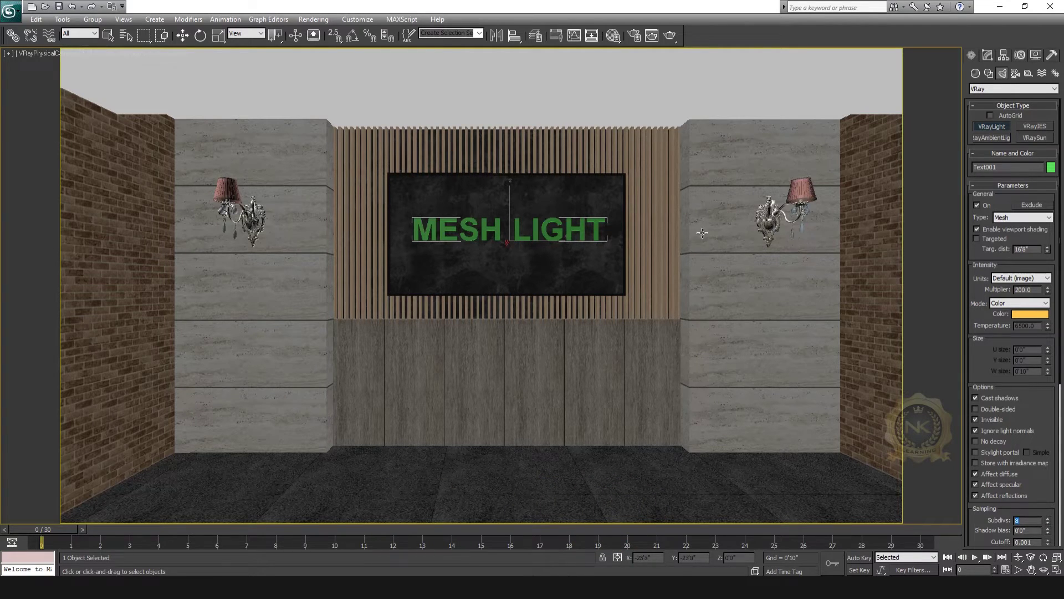
key(alt+w)
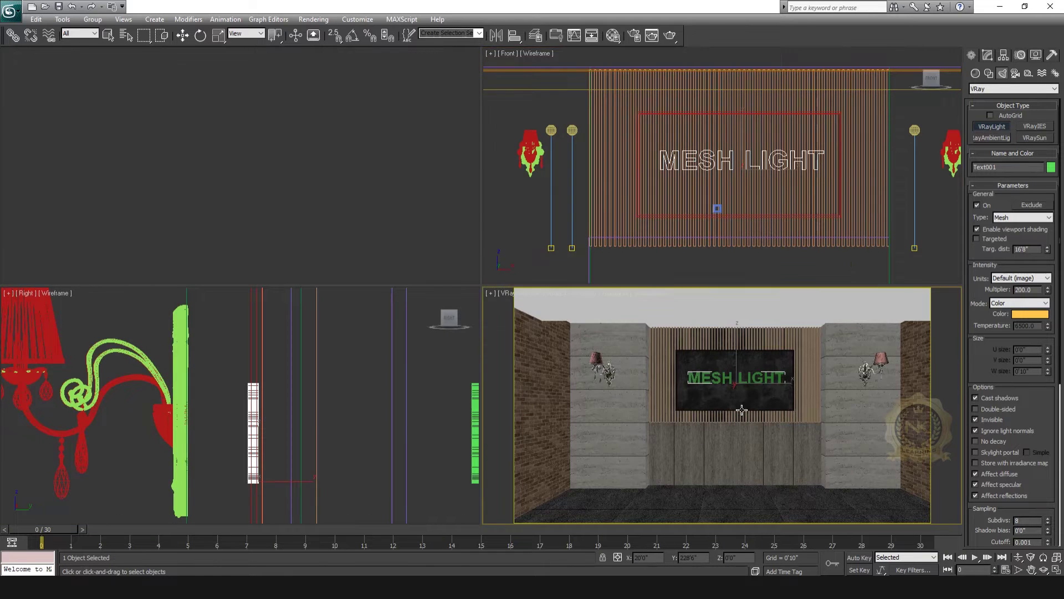
- Place VRayLight001 on the MESH LIGHT text in Front view and move it onto the wall in Top view
key(alt+w)
key(alt+w)
right_click(533, 281)
key(alt+w)
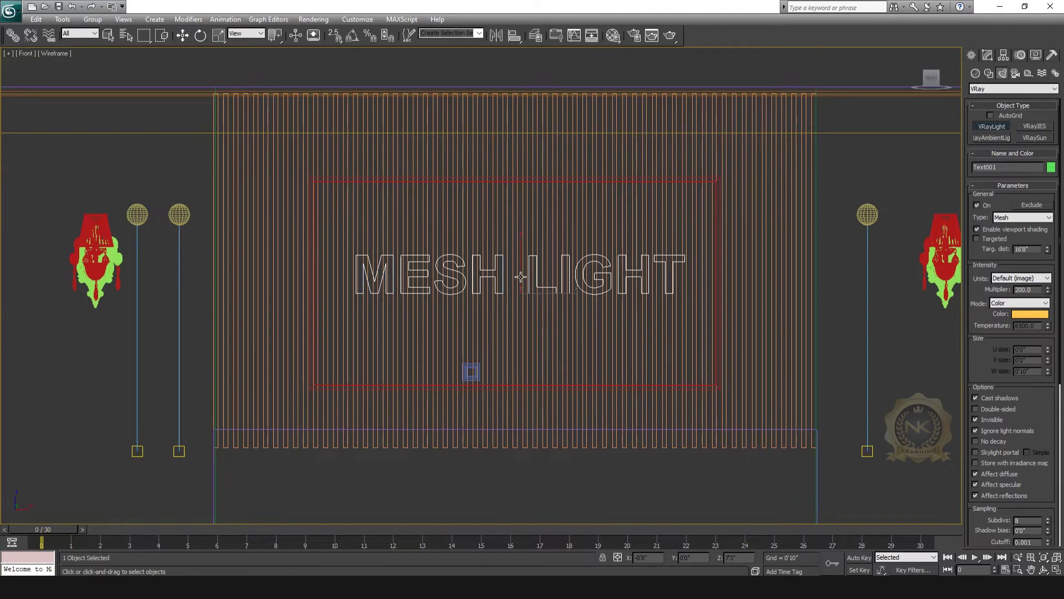
click(520, 277)
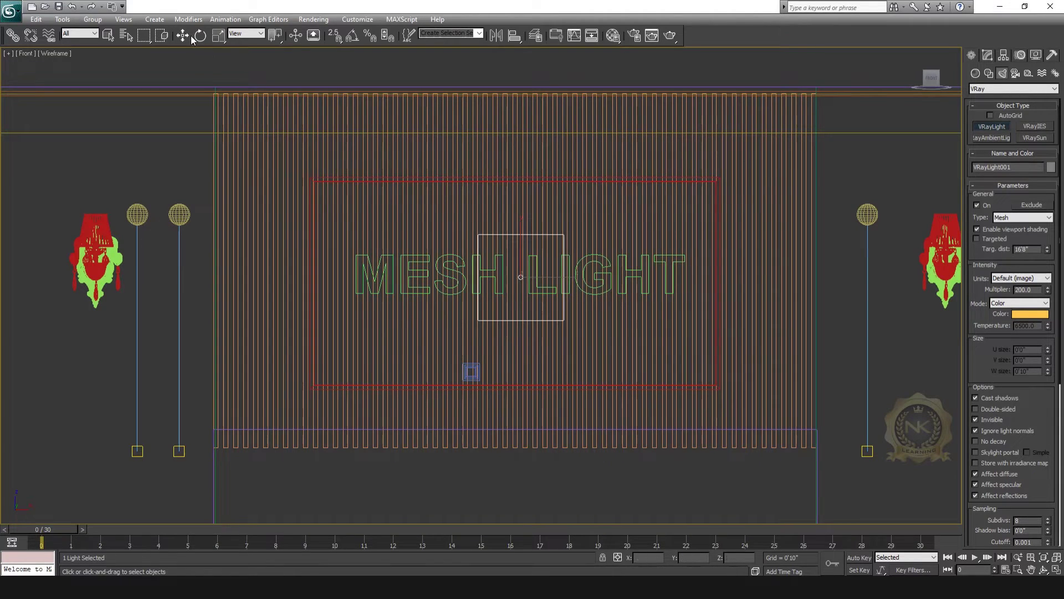
key(w)
key(t)
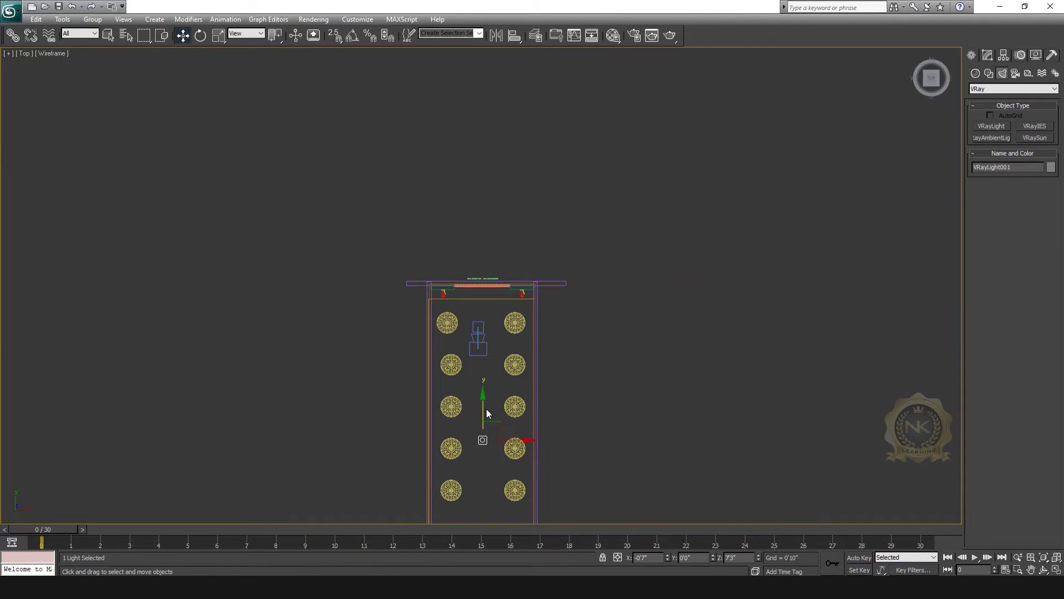
drag(483, 402, 484, 249)
scroll(484, 248, up, 2)
mouse_move(484, 248)
middle_down()
mouse_move(551, 383)
mouse_move(523, 343)
middle_up()
key(c)
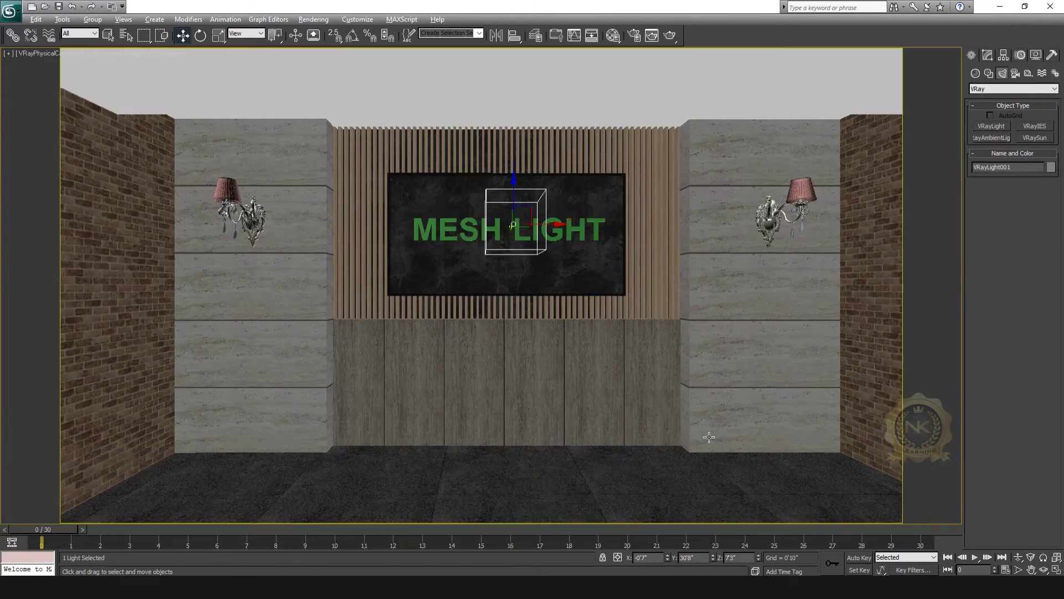
- Use Pick mesh to make the MESH LIGHT text VRayLight001's emitting mesh
click(987, 55)
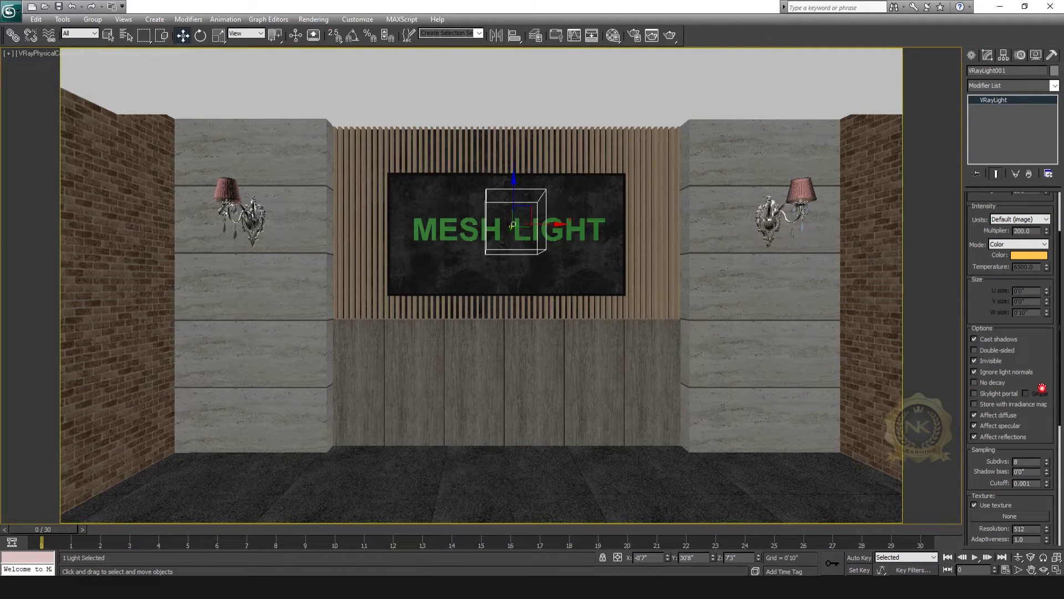
drag(1042, 388, 1025, 125)
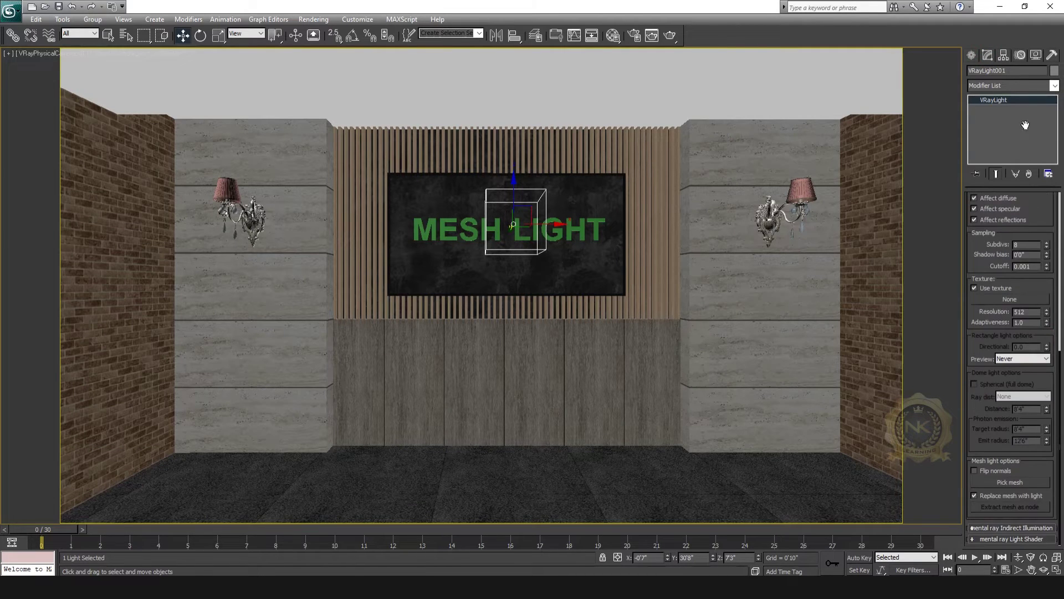
click(1012, 484)
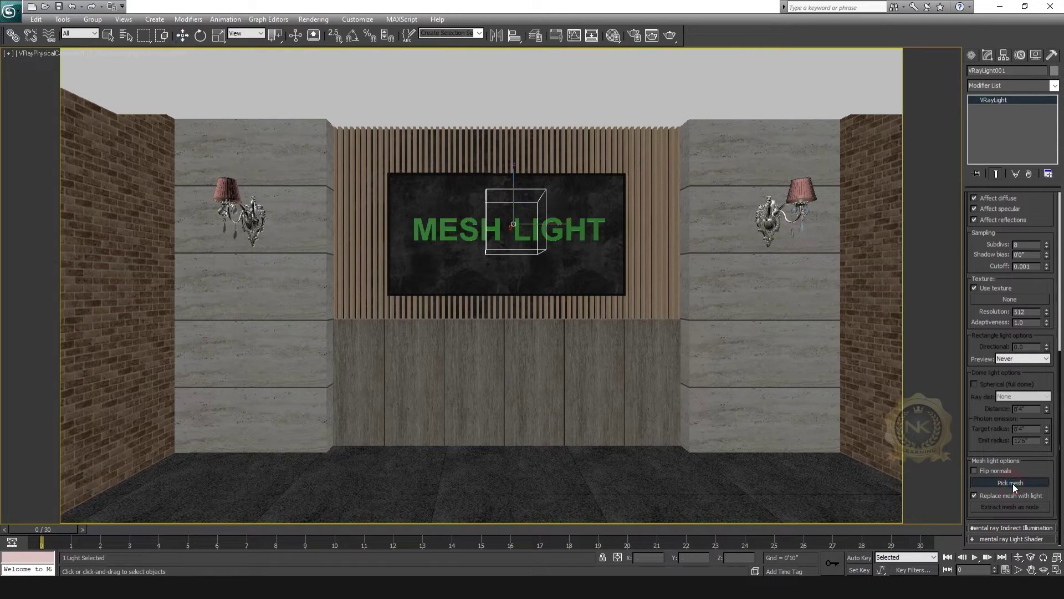
click(581, 230)
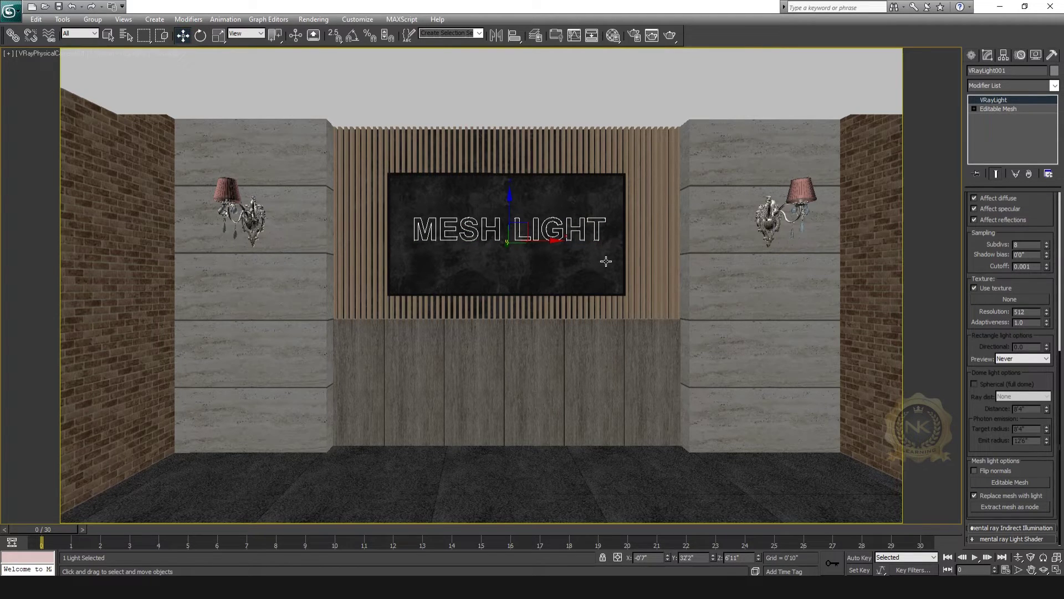
click(704, 257)
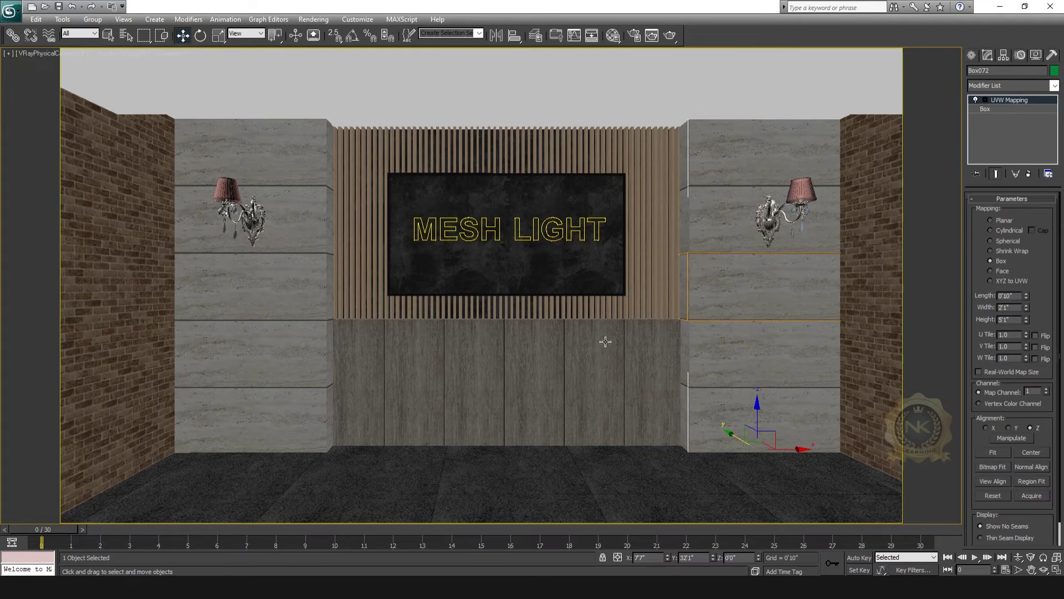
- Render the camera view, inspect the warm yellow glowing sign, and close the frame buffer
key(shift+q)
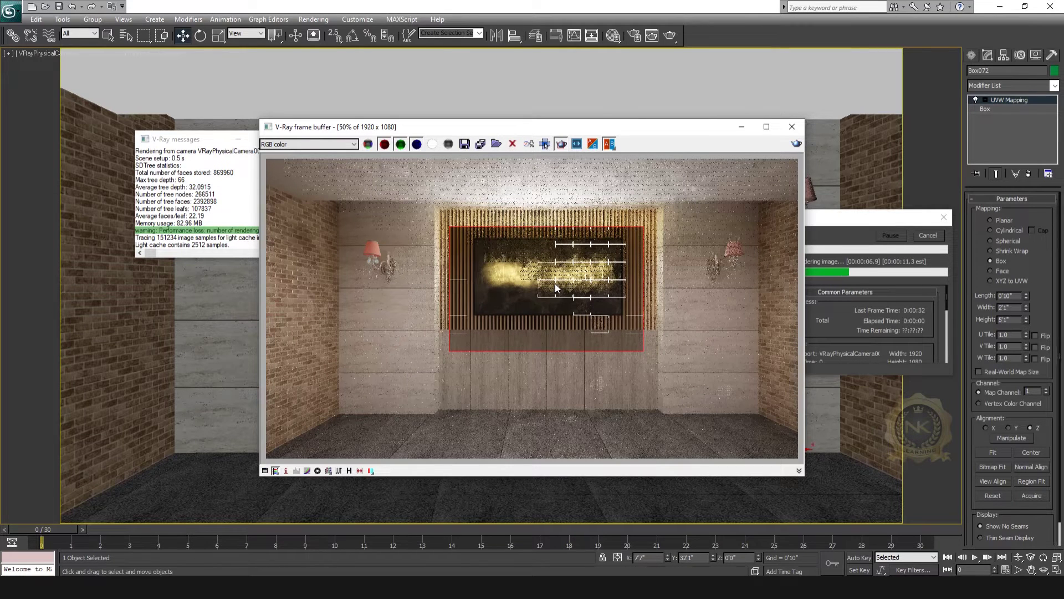
double_click(554, 284)
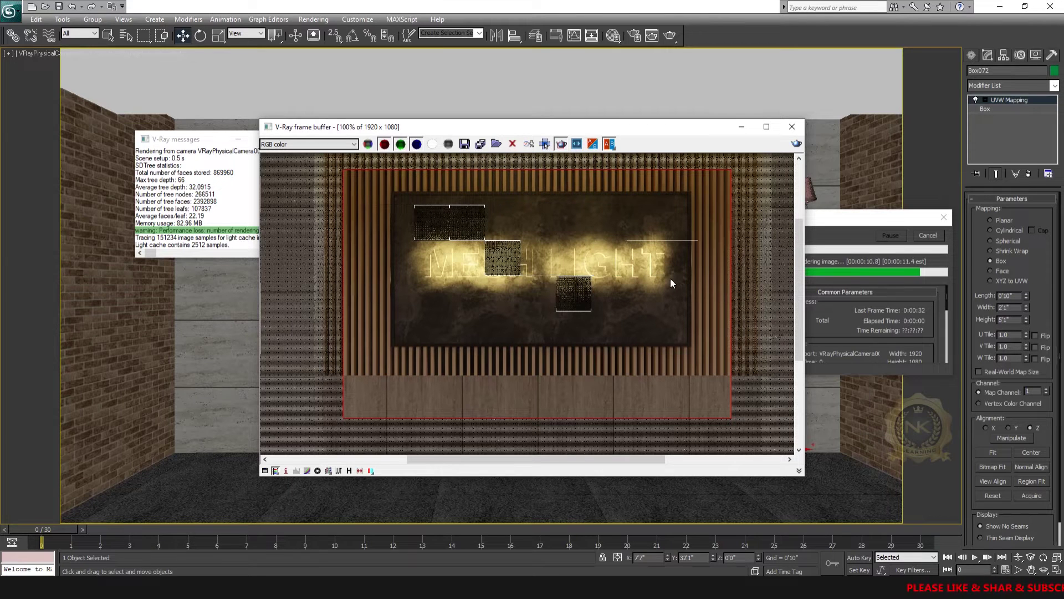
scroll(450, 268, down, 2)
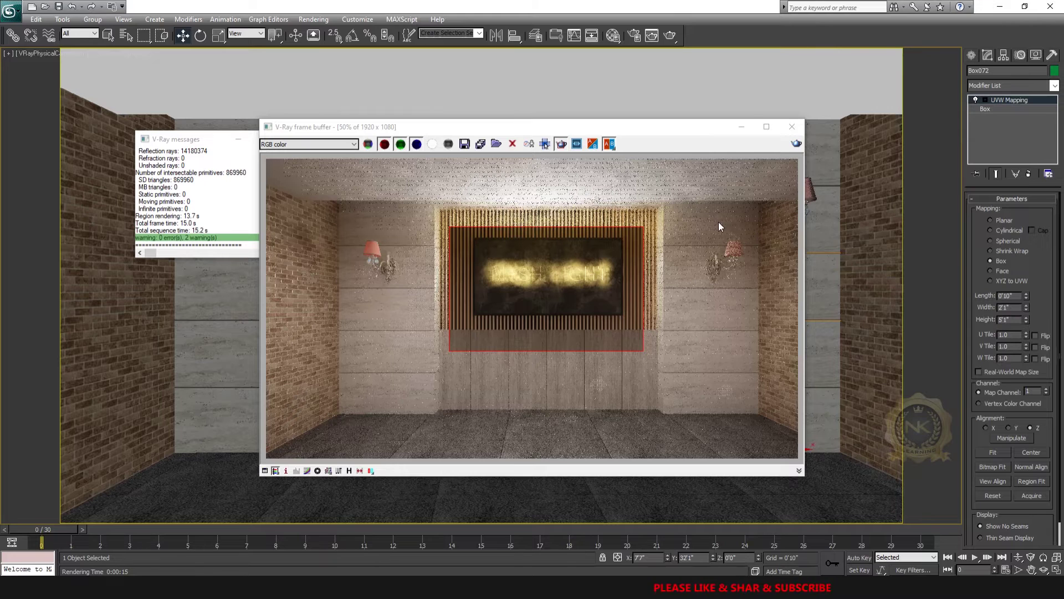
click(792, 126)
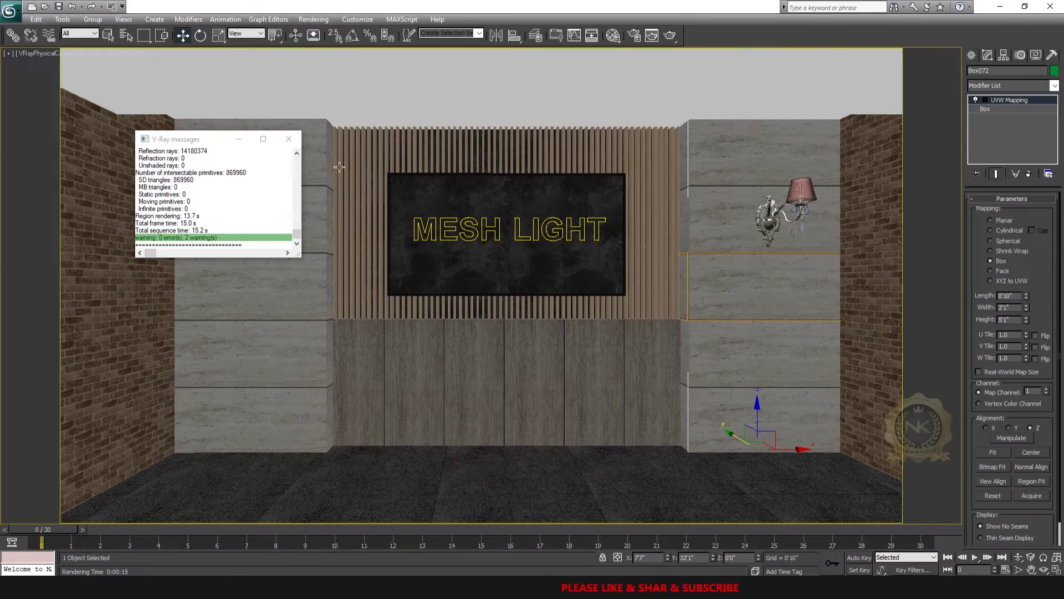
- Move Text002 down onto the light's row in the Top view
click(289, 138)
key(t)
click(396, 87)
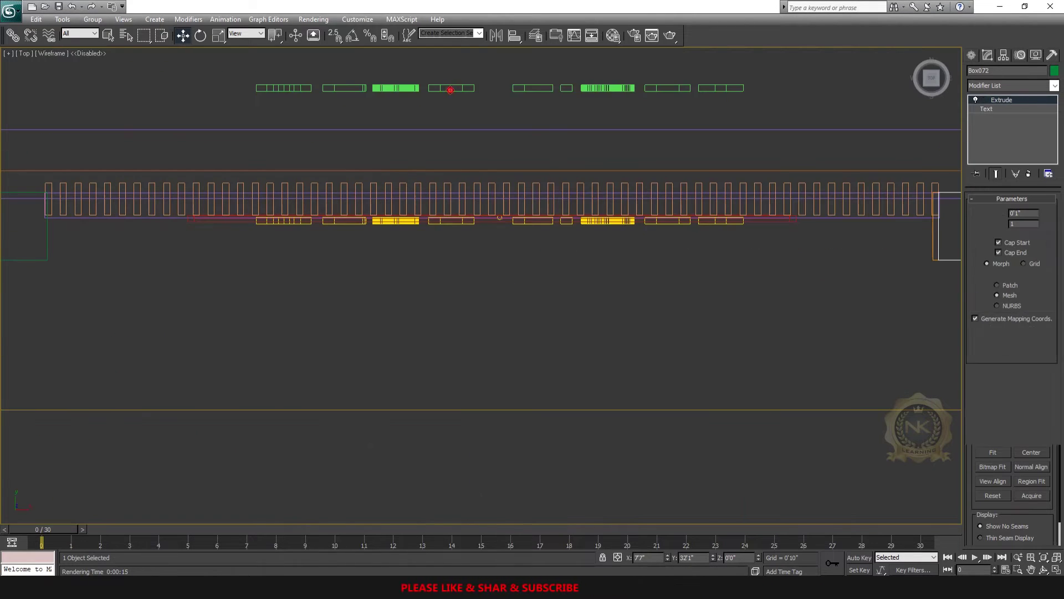
drag(519, 62, 522, 192)
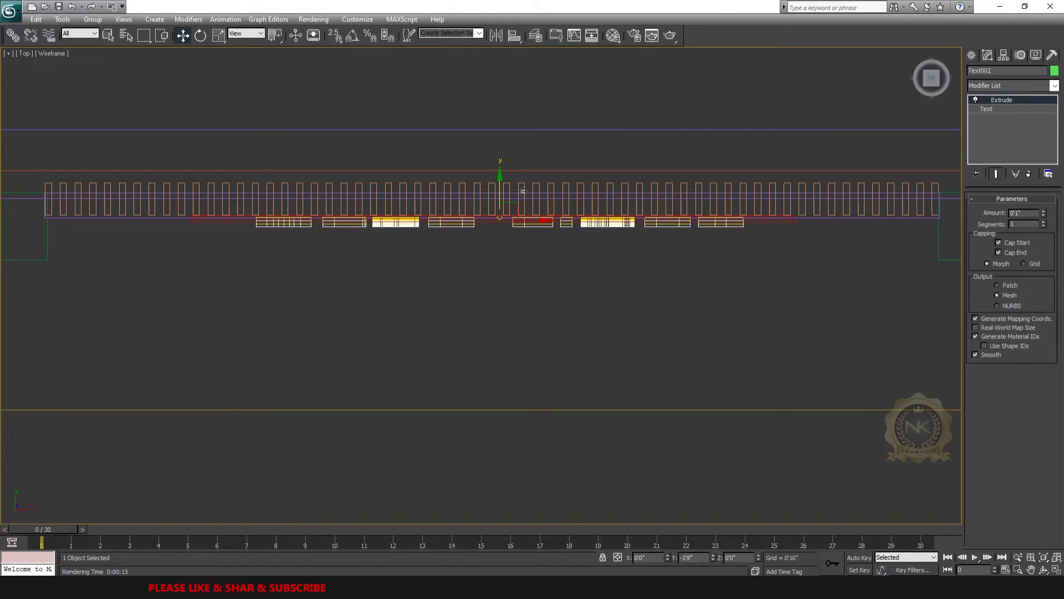
key(alt+w)
key(c)
key(alt+w)
- Give Text002 a white material and re-render to check the glowing letters
key(m)
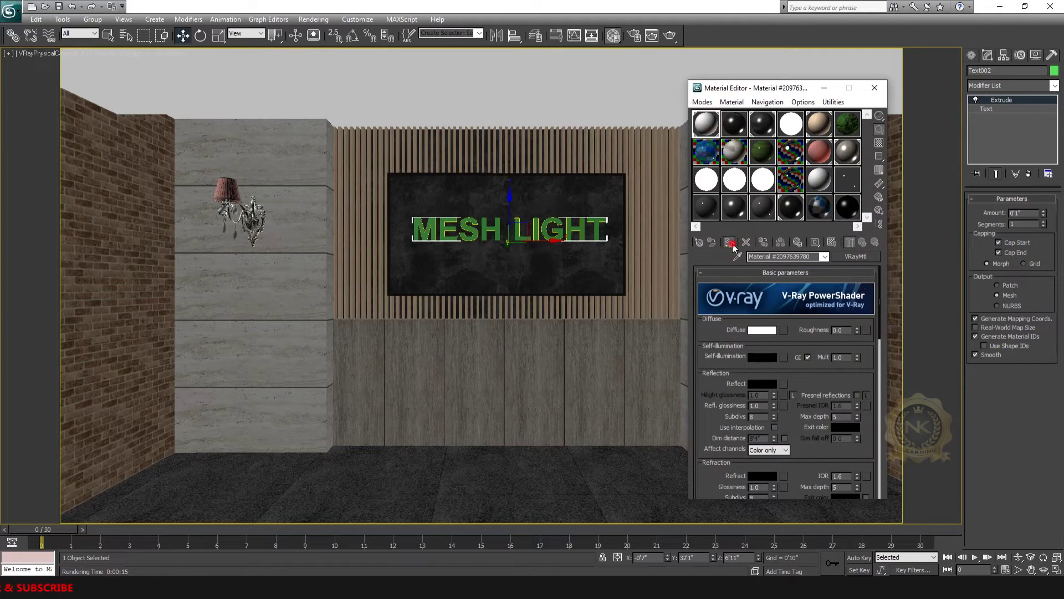
click(729, 243)
click(875, 88)
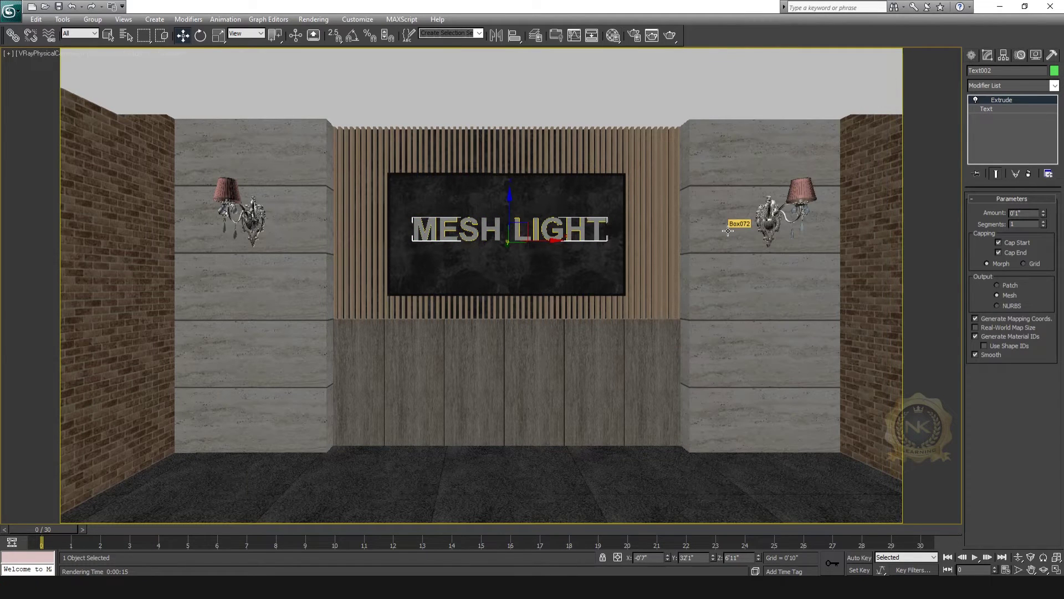
key(shift+q)
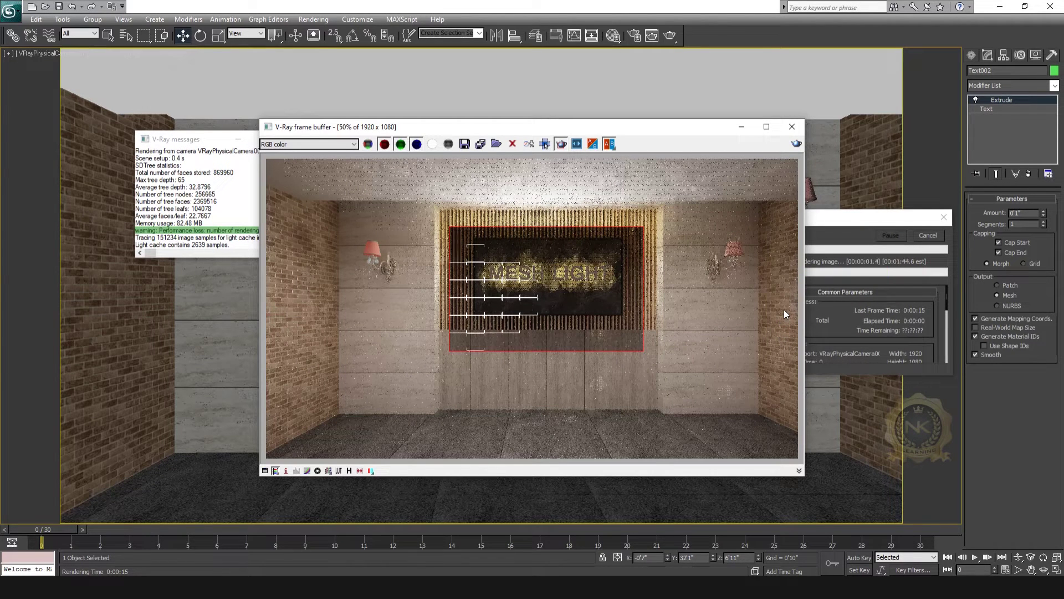
double_click(566, 275)
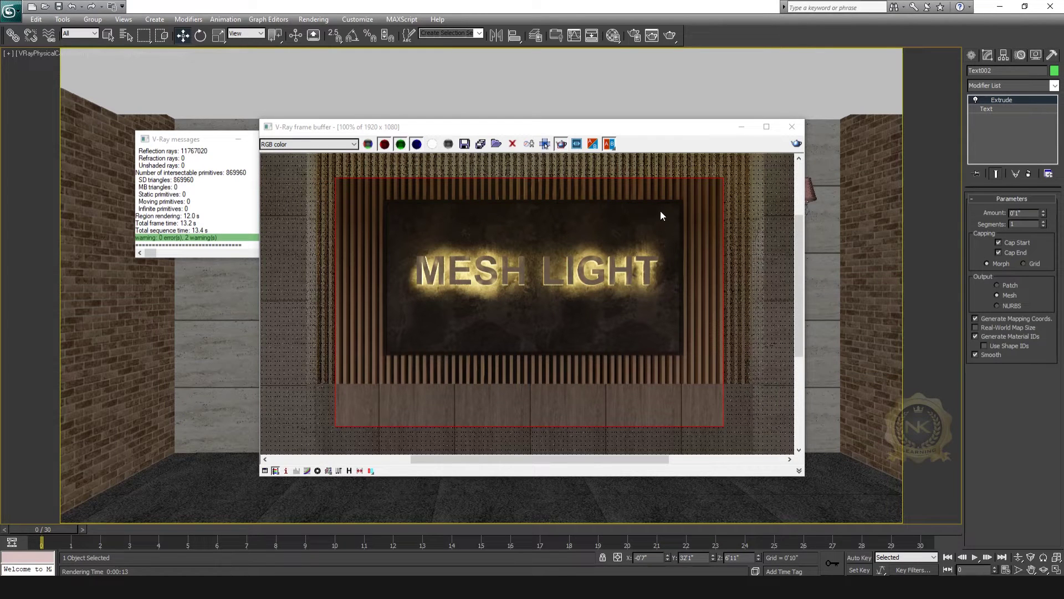
click(745, 127)
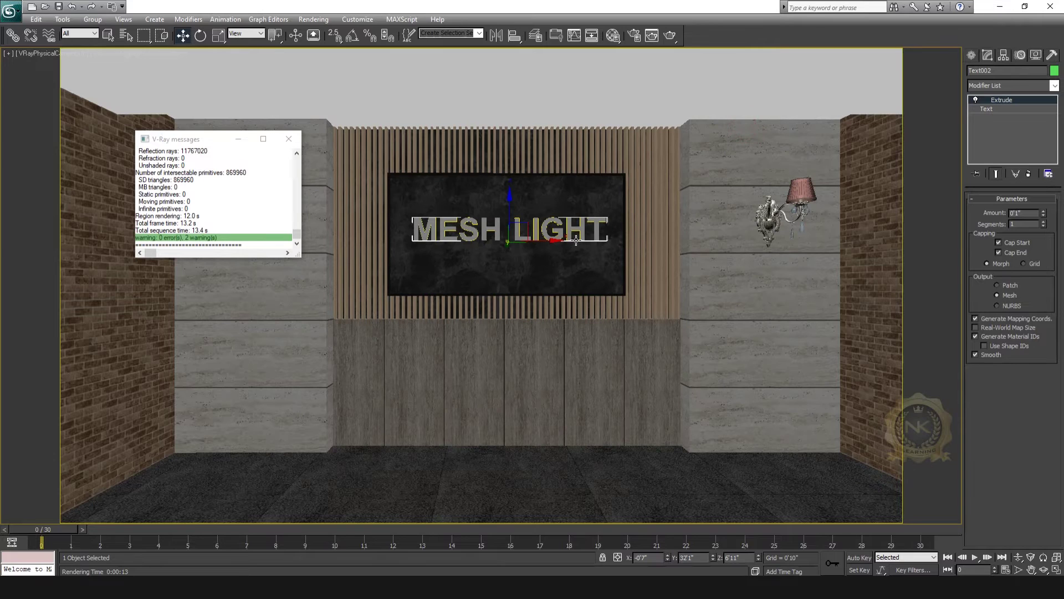
- Switch to the four-view layout and front view, zooming around the scene
key(alt+w)
right_click(756, 178)
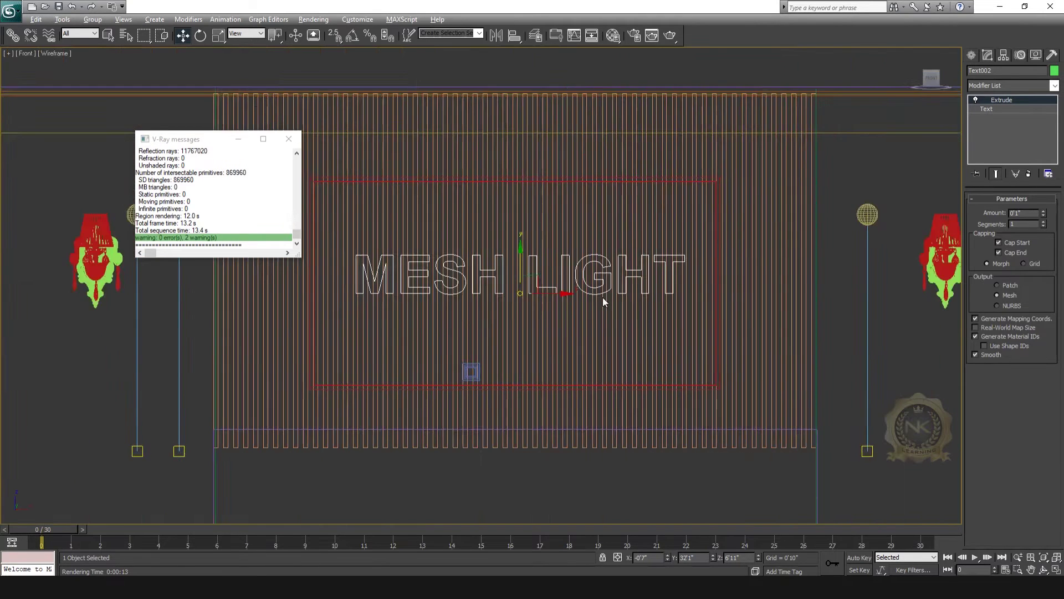
scroll(603, 297, up, 5)
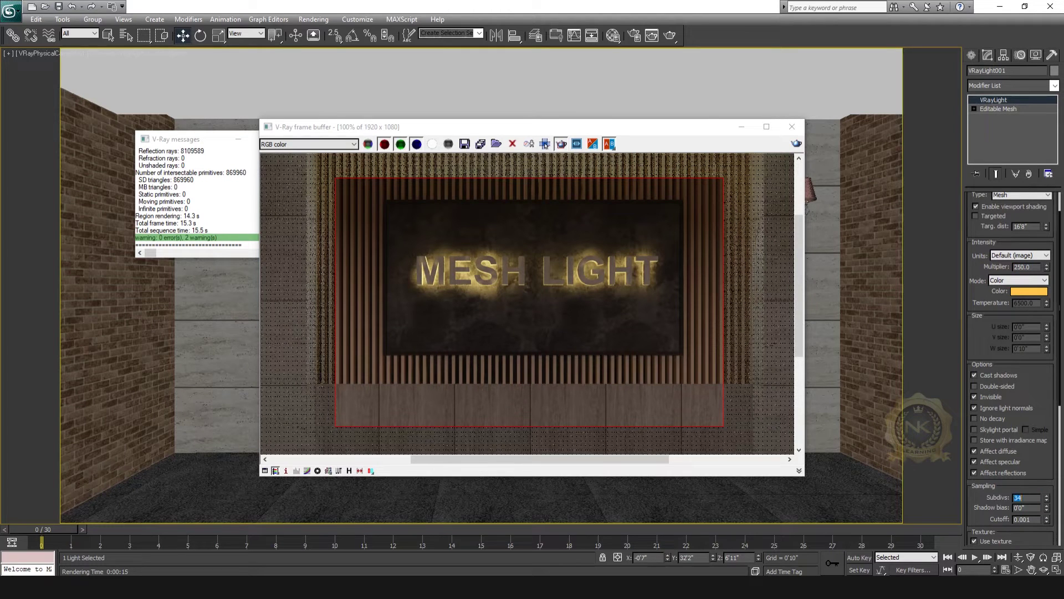
scroll(1010, 391, down, 2)
scroll(1036, 390, down, 3)
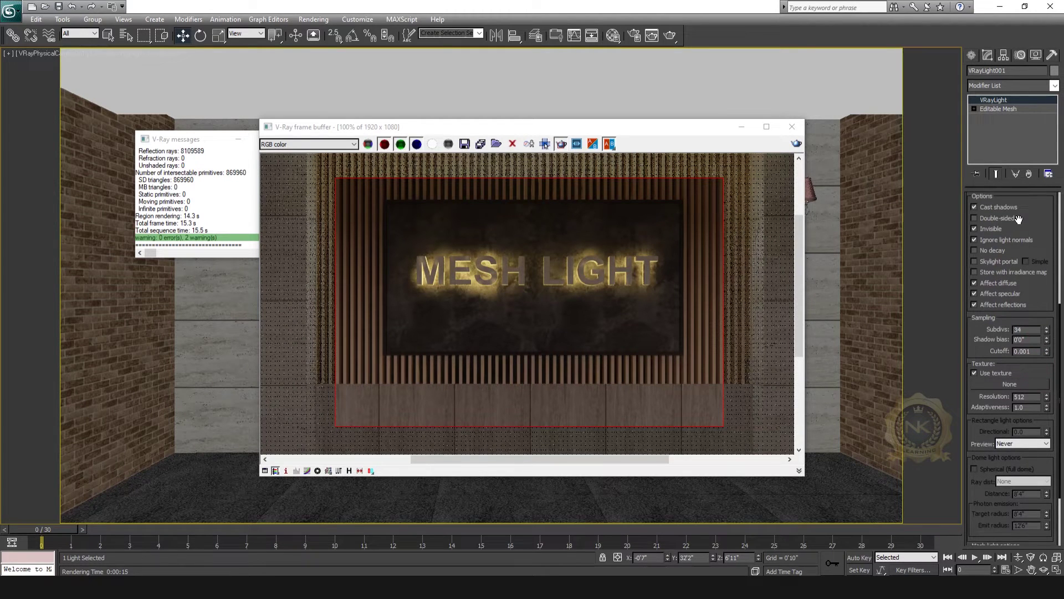
scroll(1036, 451, down, 2)
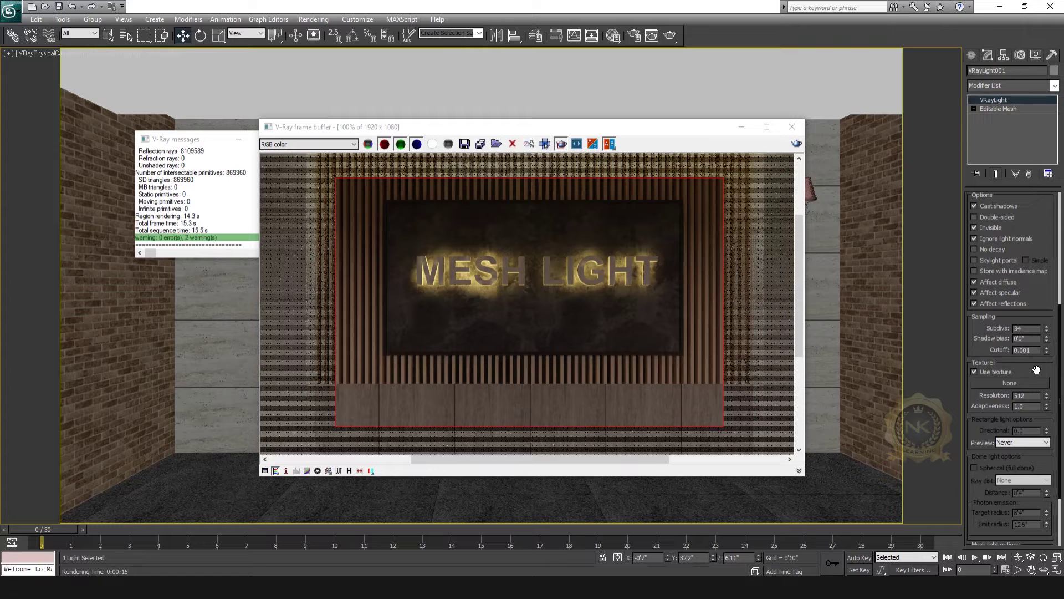
scroll(1031, 222, up, 5)
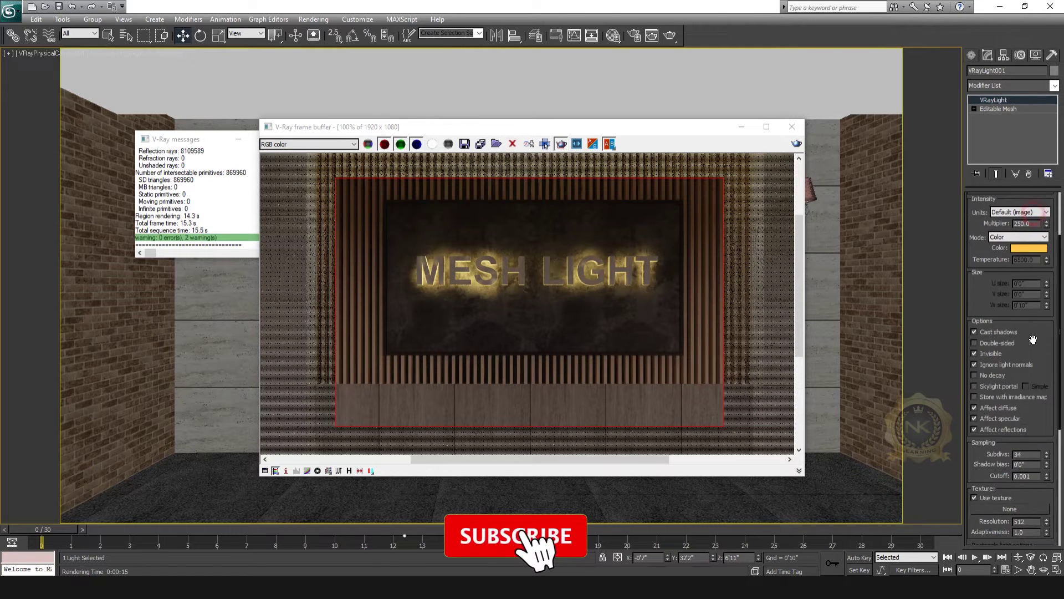
- Render the room again, inspect the frame buffer, then minimize it
click(796, 143)
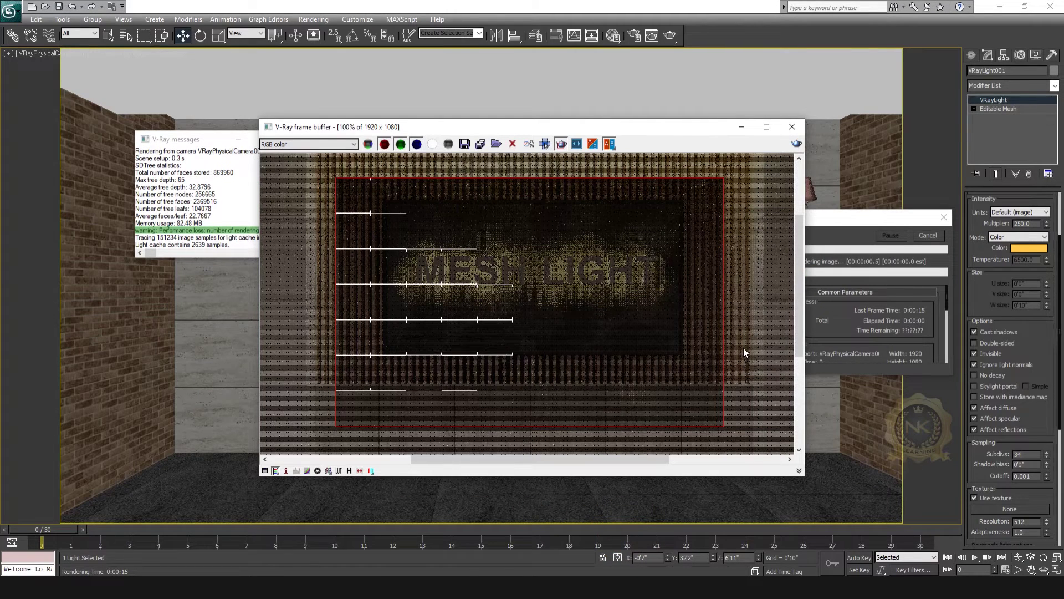
scroll(609, 290, down, 2)
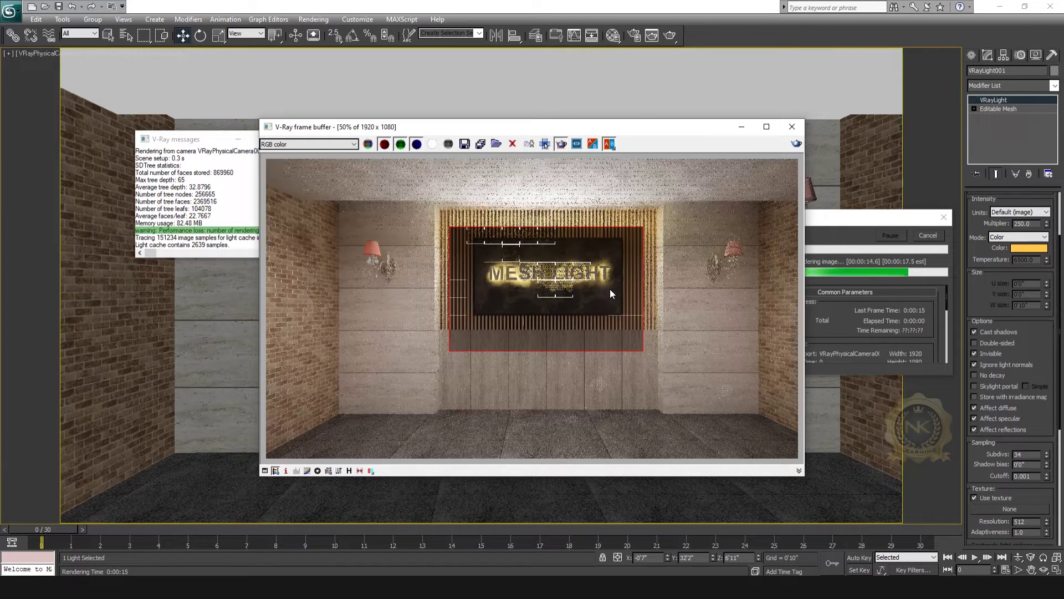
scroll(554, 258, up, 2)
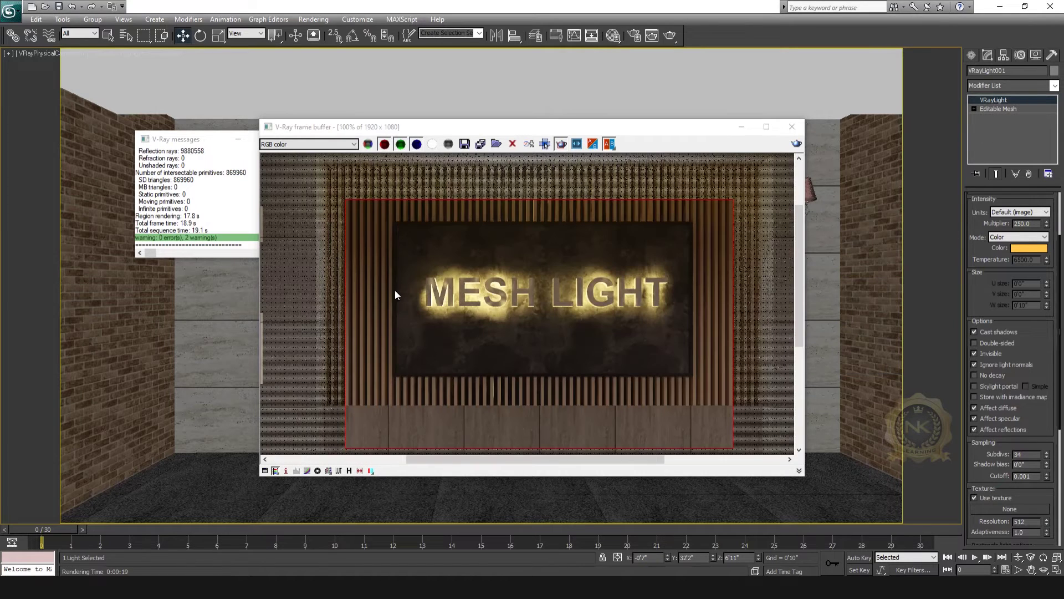
scroll(672, 292, down, 2)
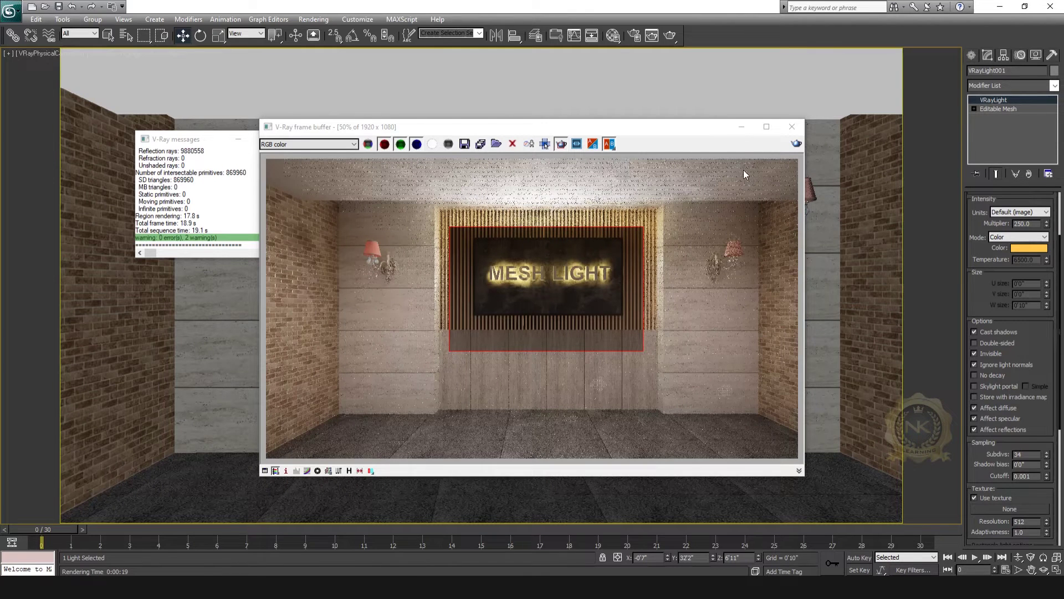
click(743, 129)
- Close the V-Ray messages and start a new Sphere-type VRayLight with multiplier 300
click(292, 141)
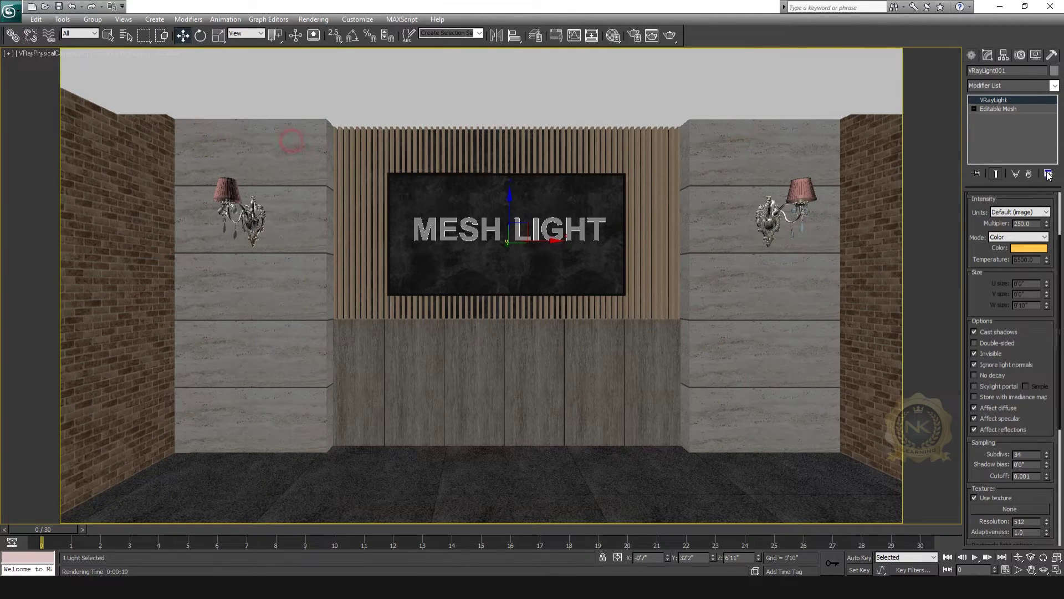
click(972, 55)
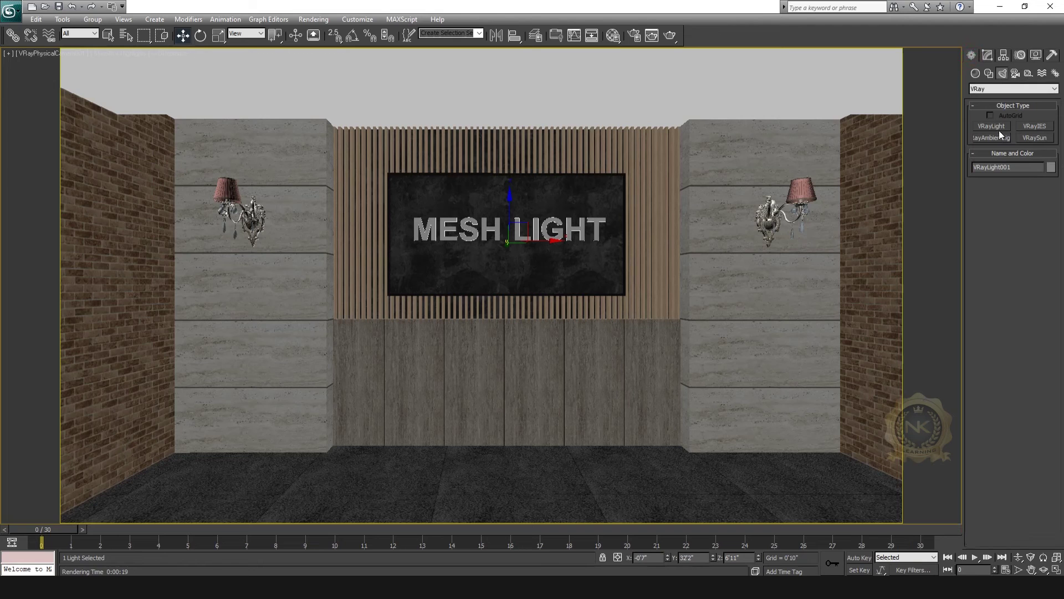
click(998, 128)
click(1014, 217)
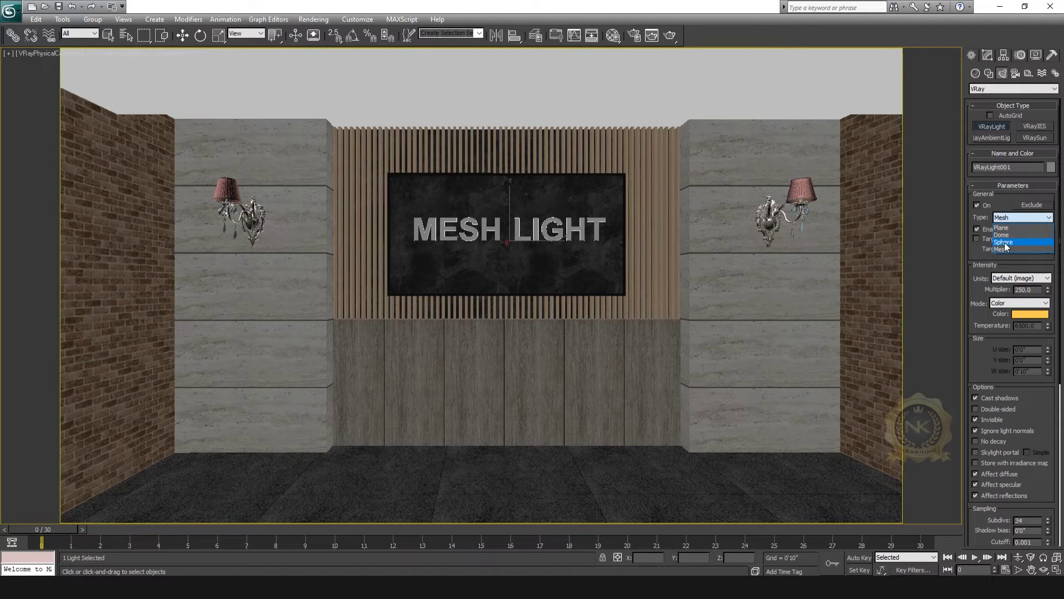
click(1027, 242)
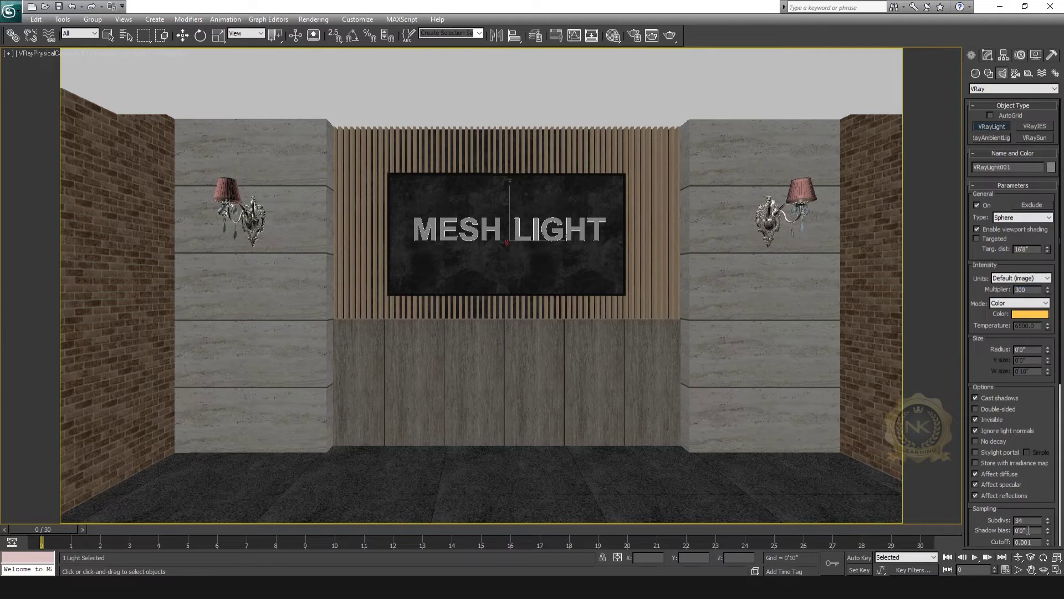
key(alt+w)
key(alt+w)
- Draw the sphere light and raise it to the left wall lamp in the front view
scroll(451, 325, up, 3)
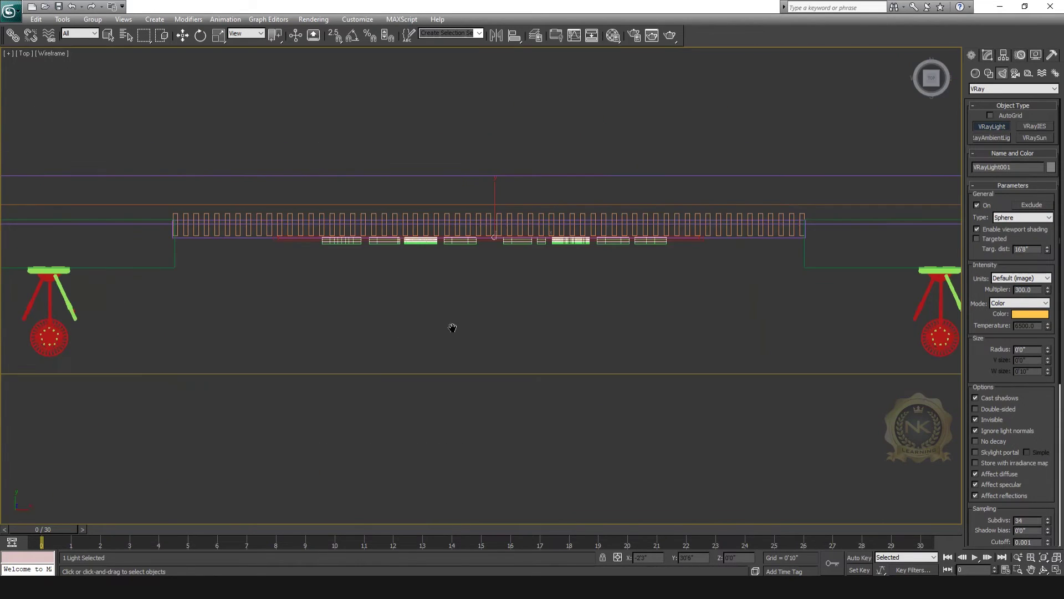
scroll(427, 362, up, 3)
scroll(557, 298, up, 4)
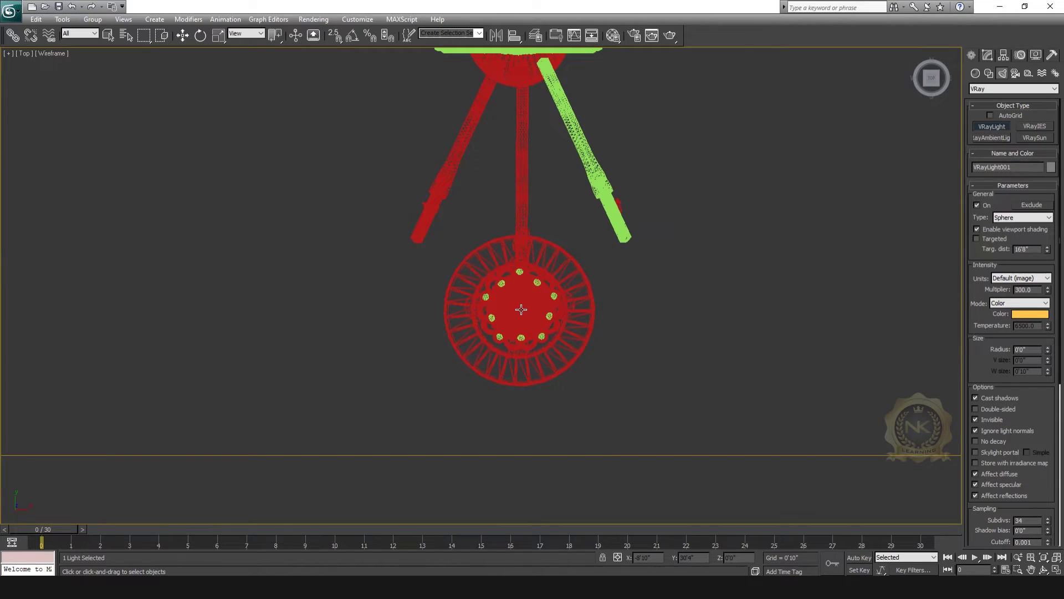
drag(556, 344, 553, 351)
click(183, 35)
key(f)
scroll(560, 201, down, 5)
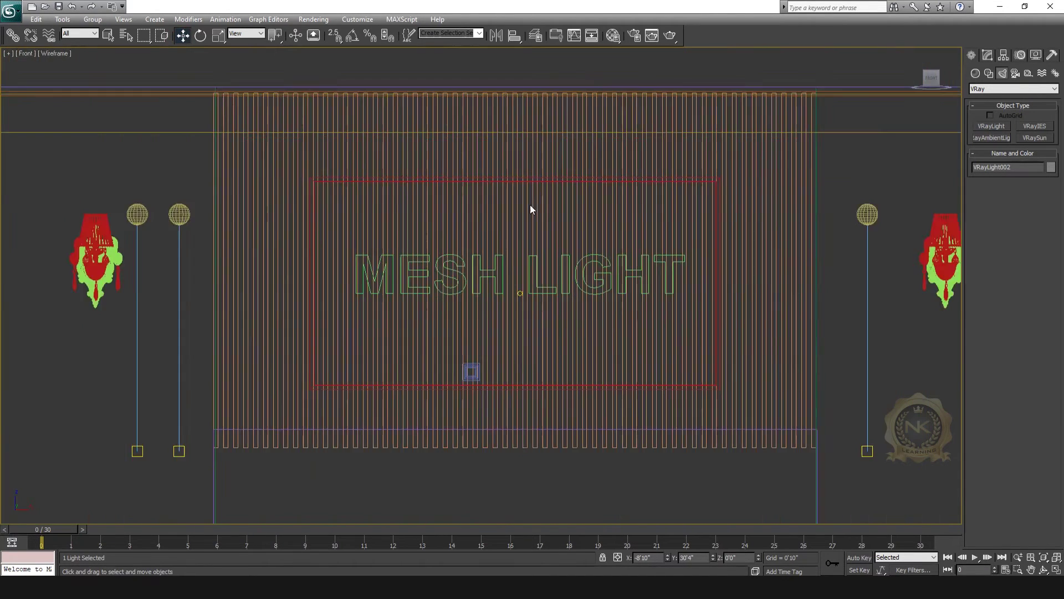
scroll(521, 222, down, 5)
scroll(479, 287, up, 3)
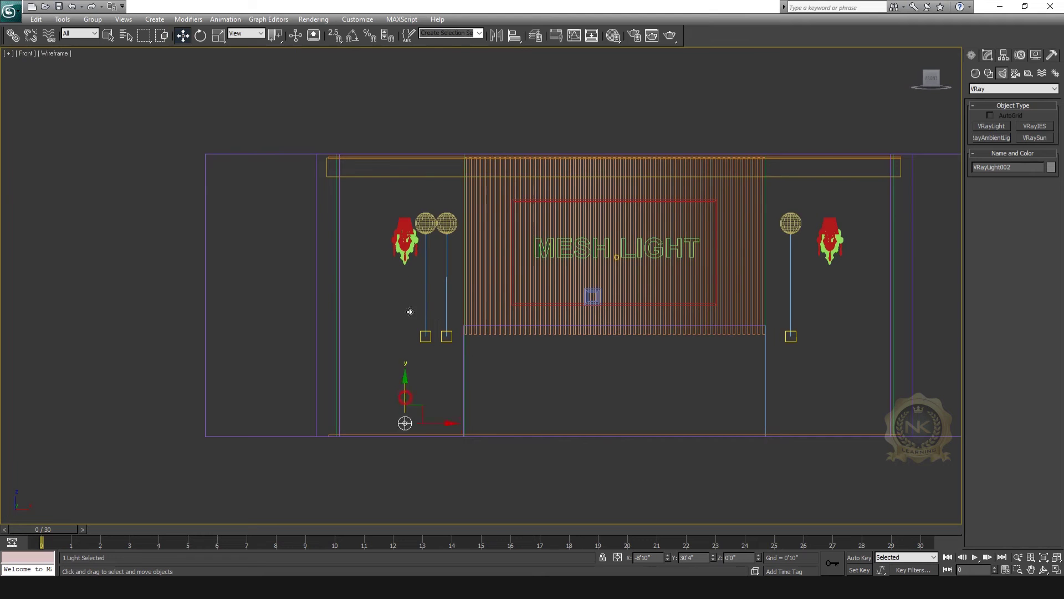
drag(406, 398, 406, 191)
scroll(499, 285, up, 5)
scroll(618, 332, up, 3)
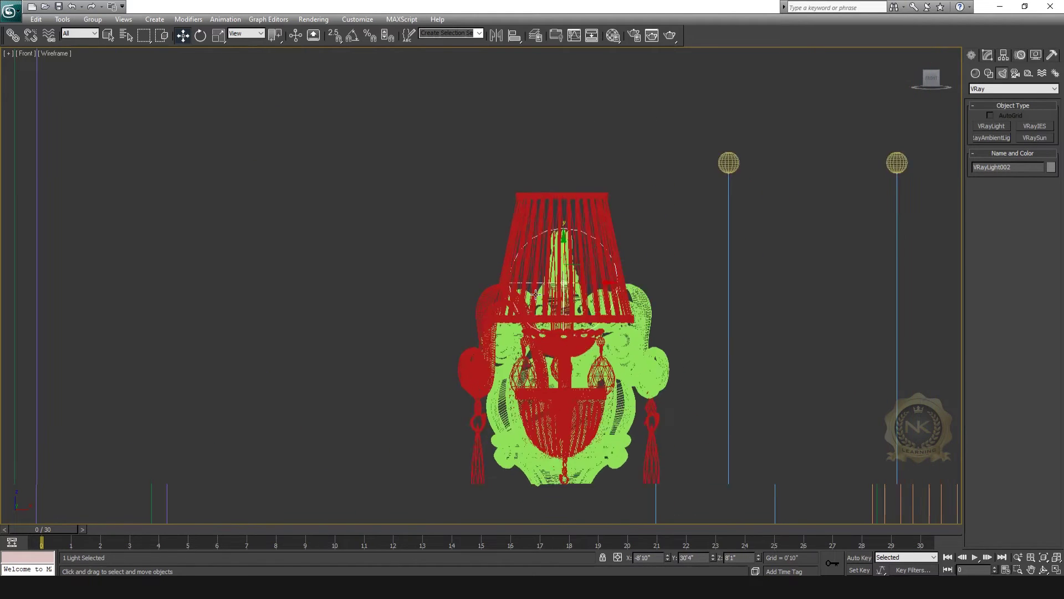
scroll(600, 285, up, 2)
- Shrink the sphere light to a 2-inch radius and centre it in the left lampshade
click(988, 56)
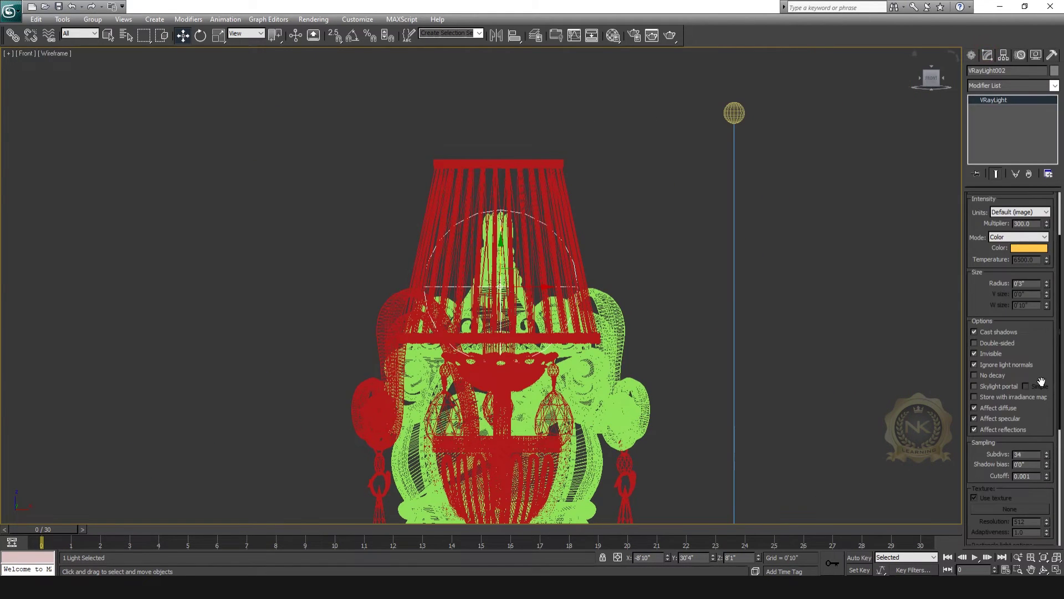
drag(1047, 286, 1048, 302)
key(alt+w)
key(alt+w)
key(alt+w)
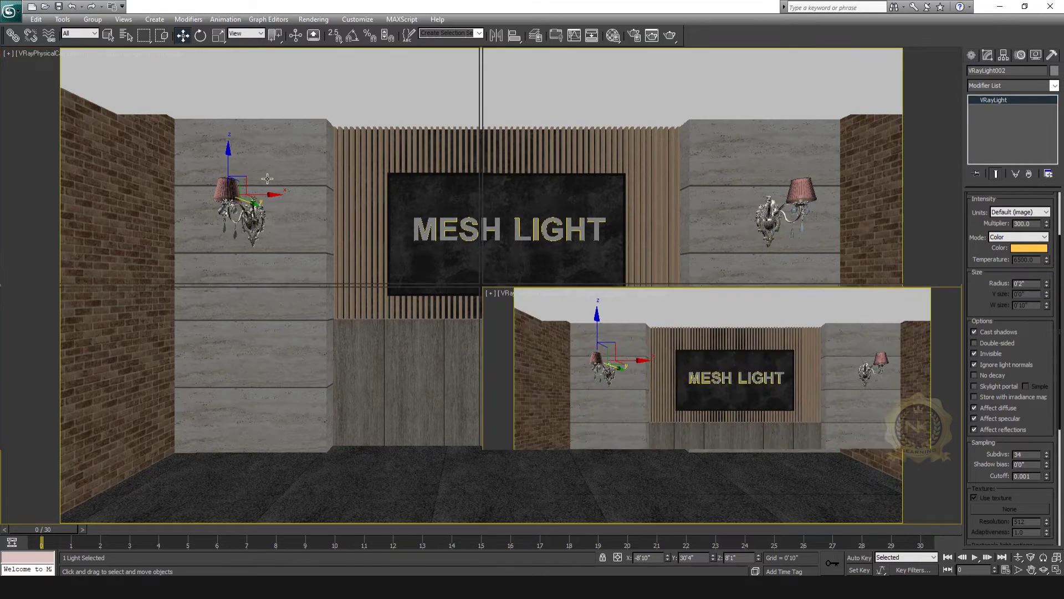
key(t)
key(alt+w)
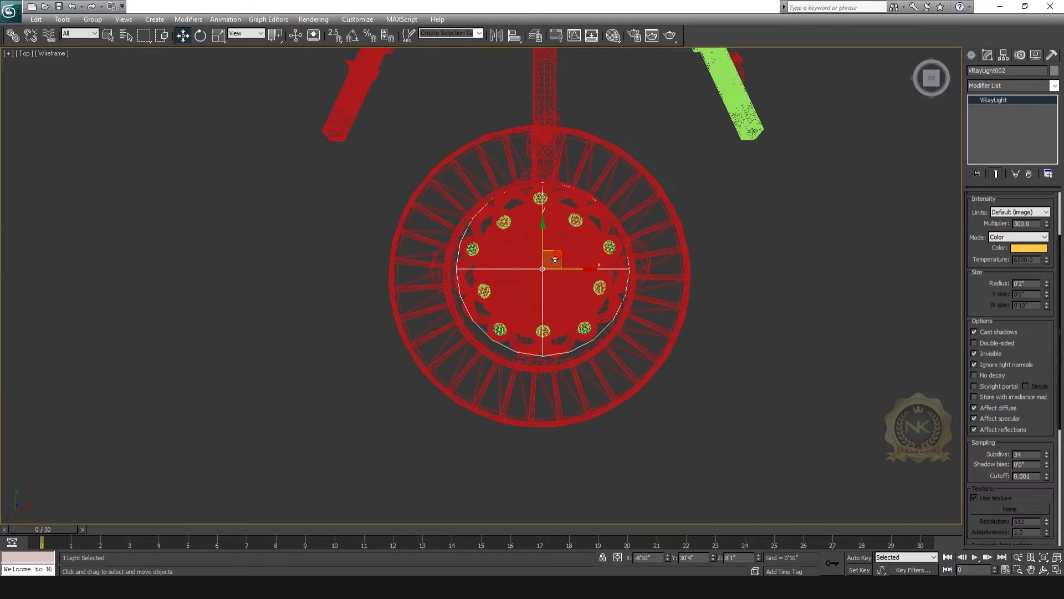
drag(564, 254, 561, 255)
- Shift-drag a copy of the sphere light across to the right wall lamp
key(f)
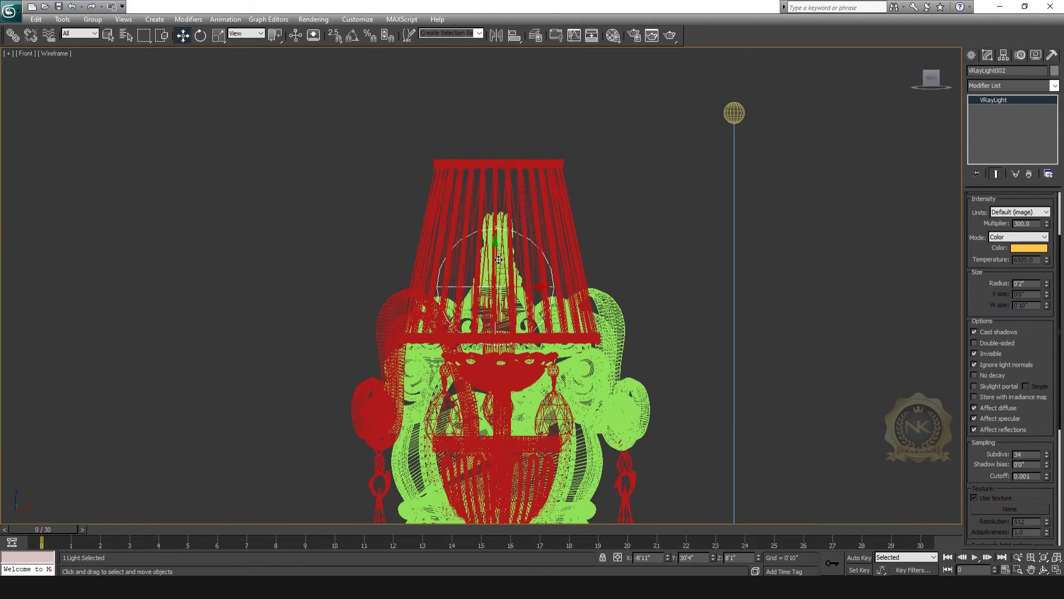
scroll(491, 271, down, 5)
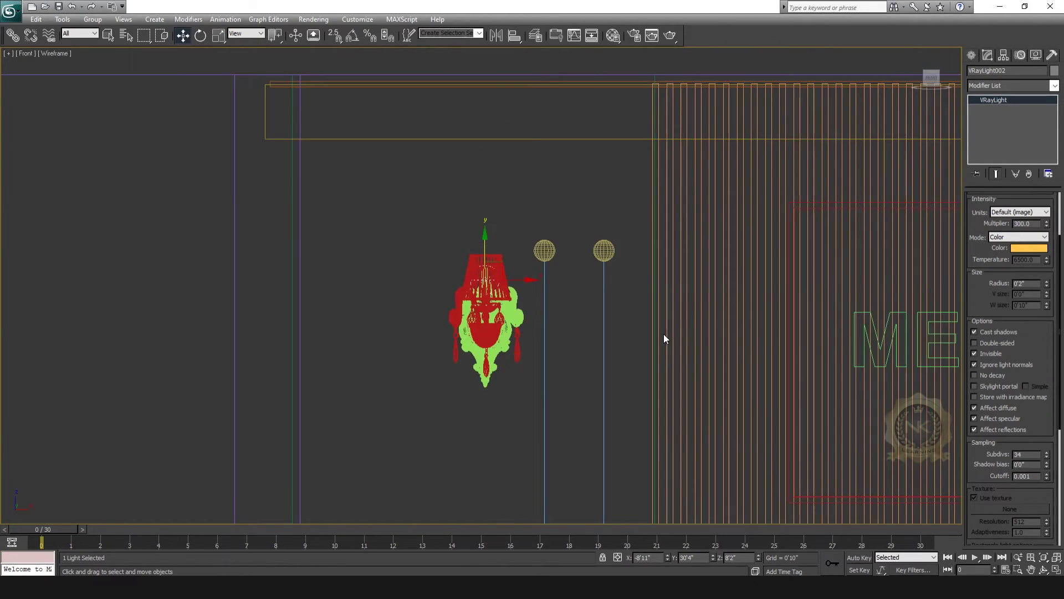
middle_drag(665, 338, 333, 316)
scroll(384, 312, down, 2)
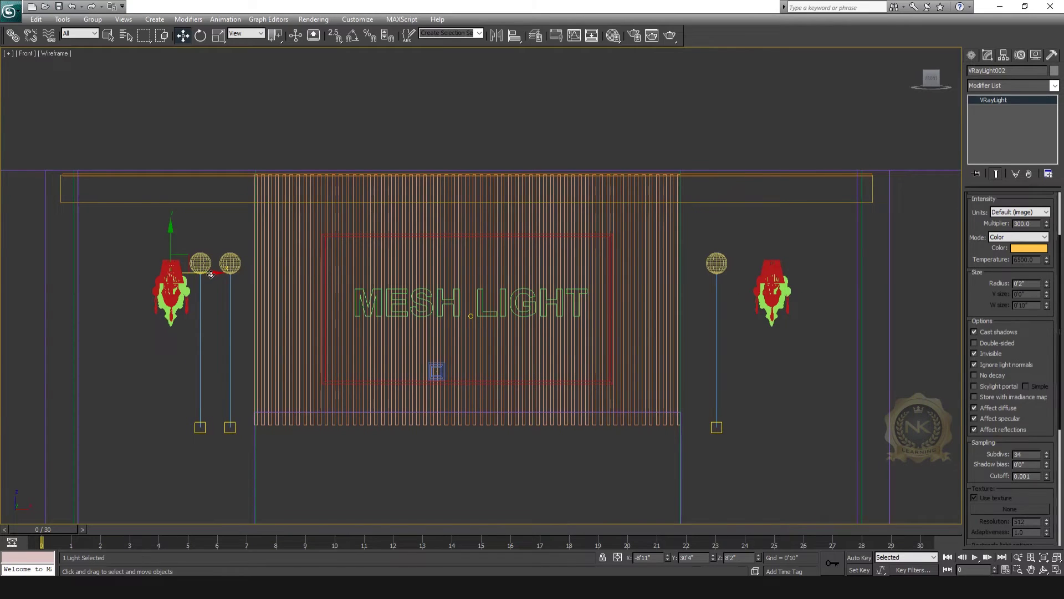
shift+drag(211, 275, 812, 274)
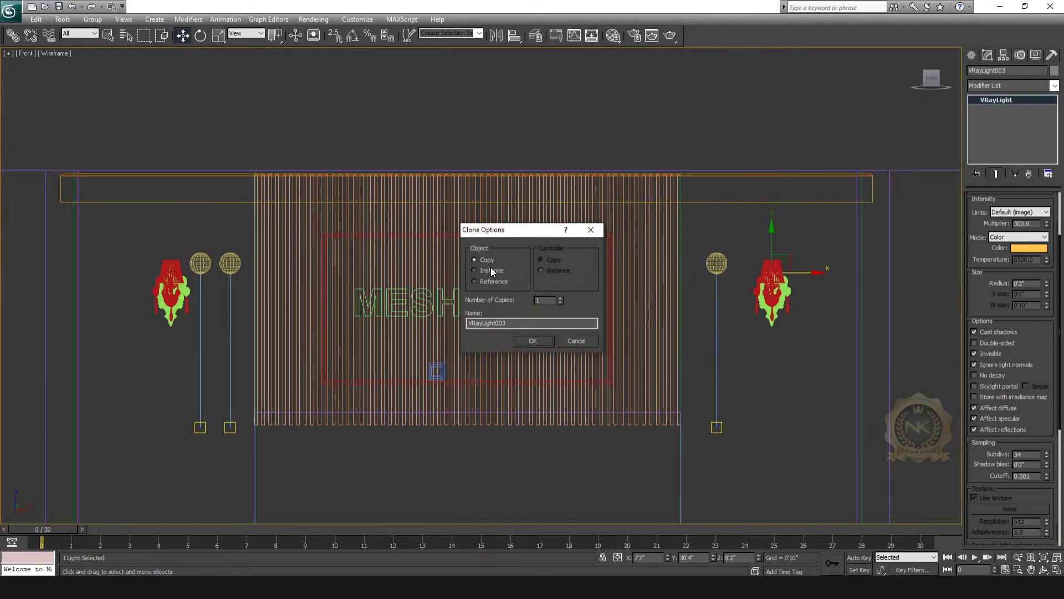
- Confirm the clone and nudge the copied light into the right lampshade
click(535, 340)
key(z)
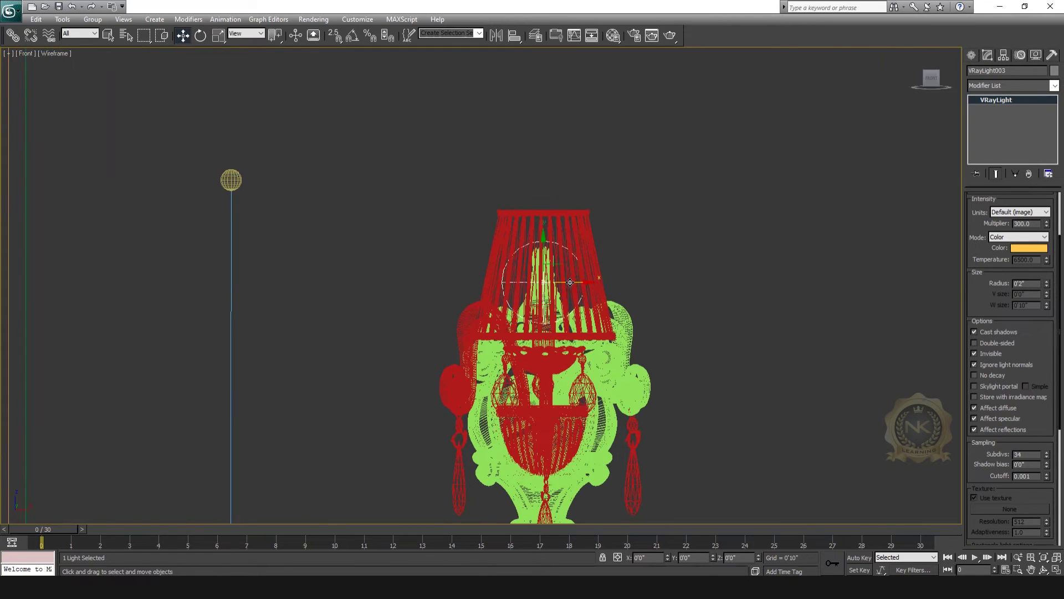
drag(569, 283, 572, 283)
key(alt+w)
right_click(647, 423)
key(alt+w)
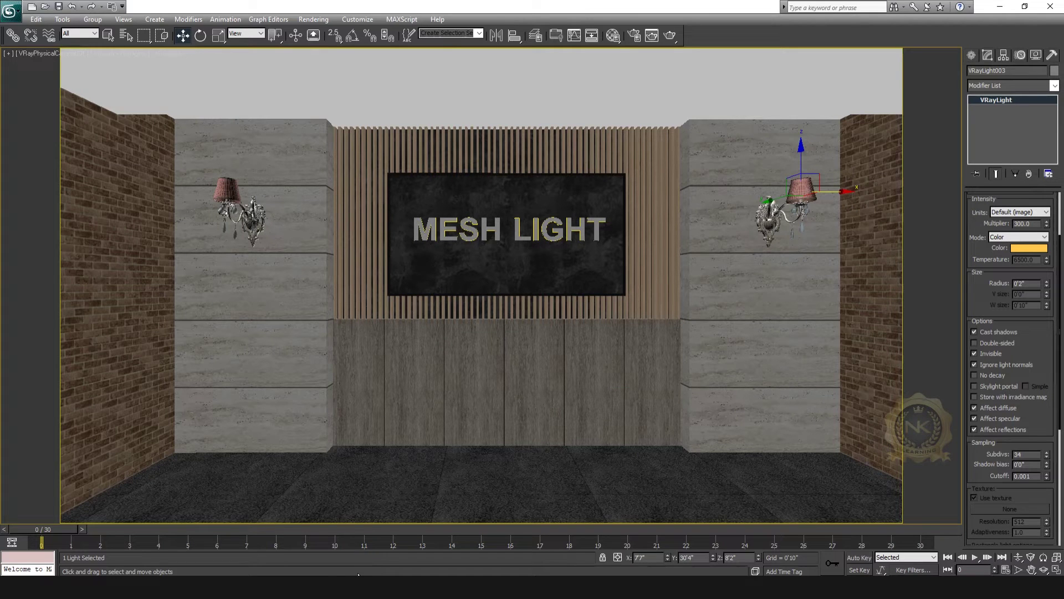
- Render the whole scene with region rendering off and maximize the V-Ray frame buffer
click(399, 540)
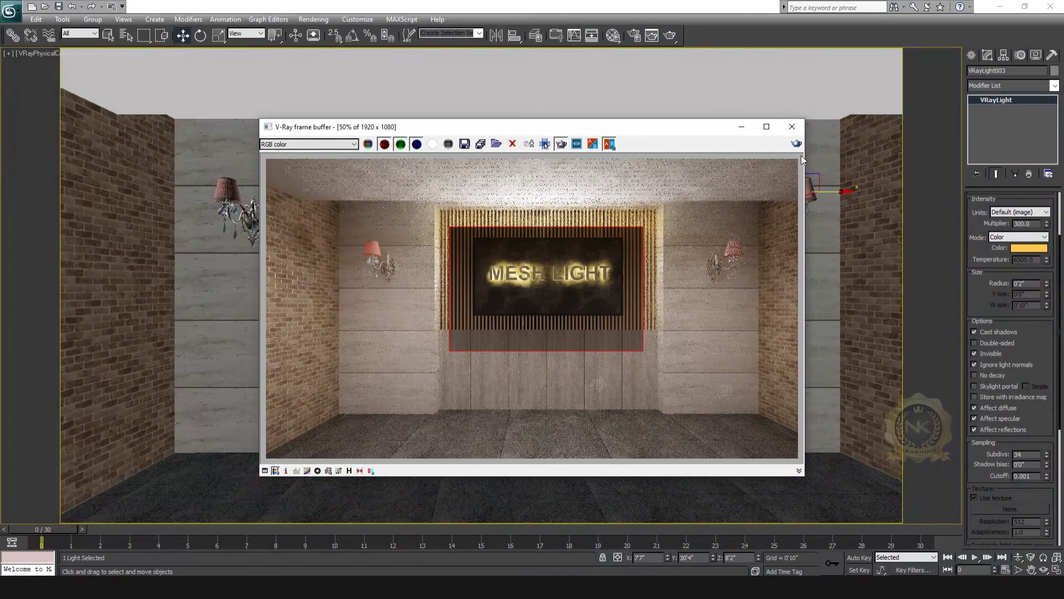
click(548, 145)
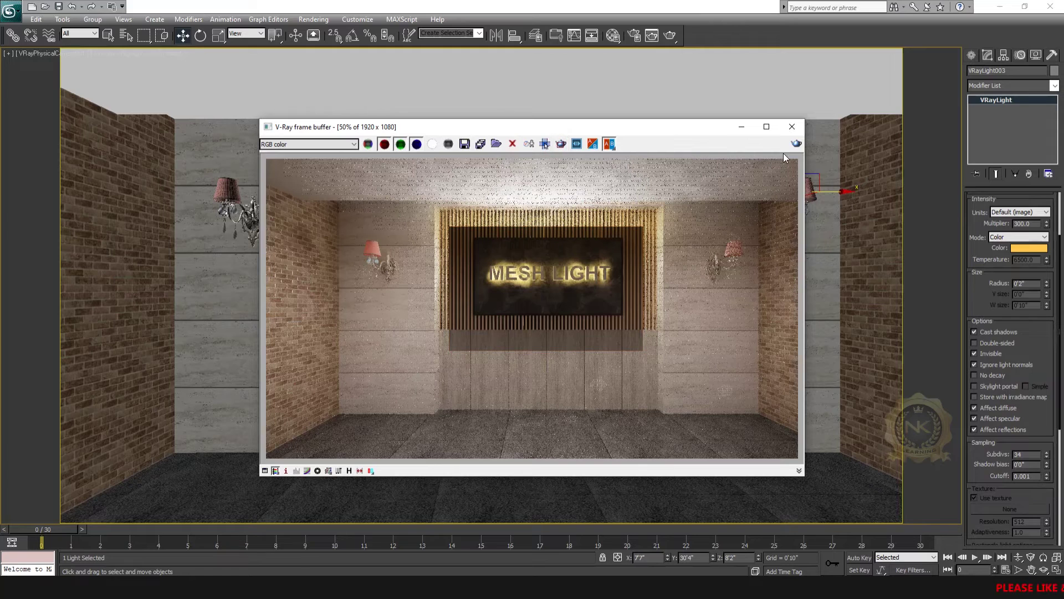
click(797, 146)
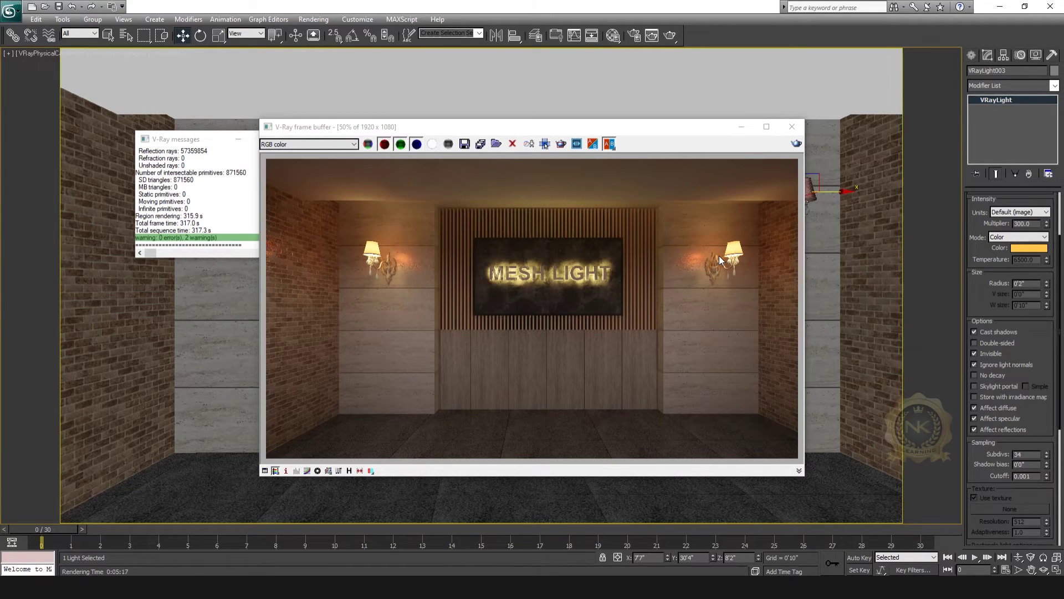
click(703, 219)
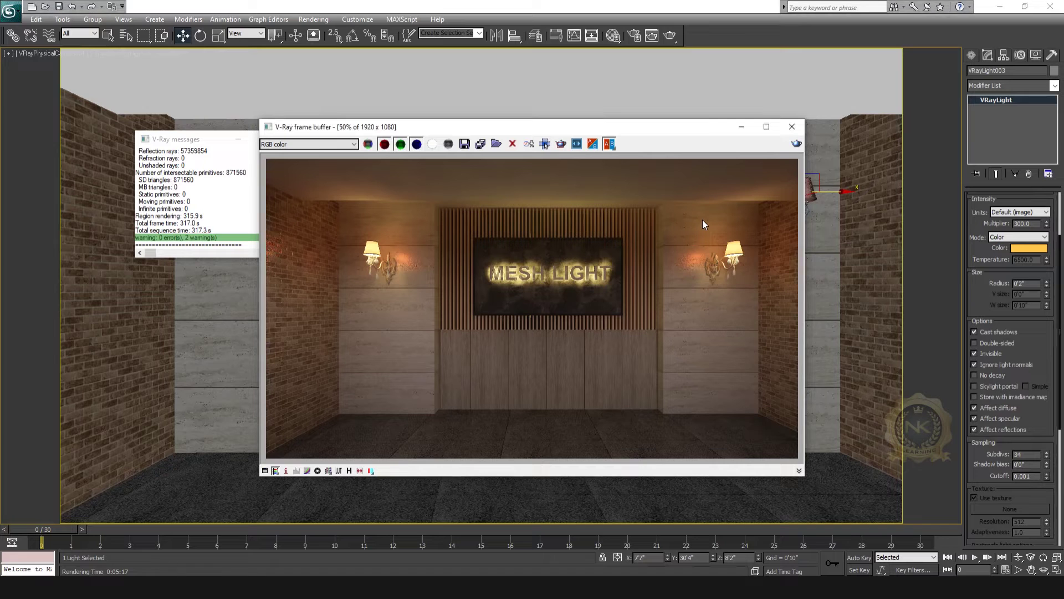
click(767, 127)
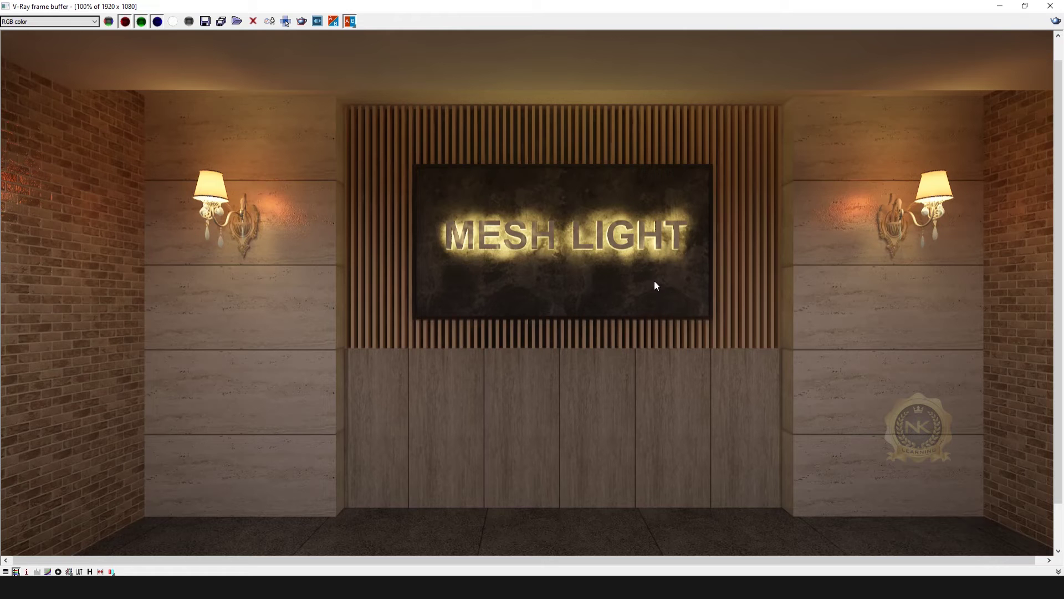
- Inspect the finished render, then restore and minimize the V-Ray frame buffer
scroll(590, 259, down, 1)
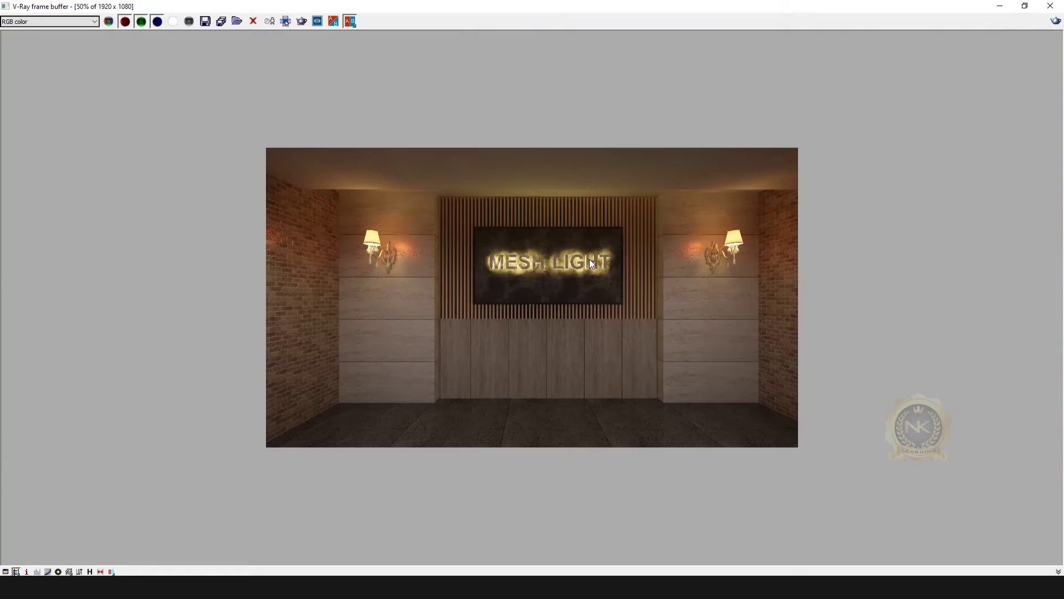
scroll(590, 258, up, 1)
scroll(590, 265, down, 1)
scroll(590, 265, down, 1)
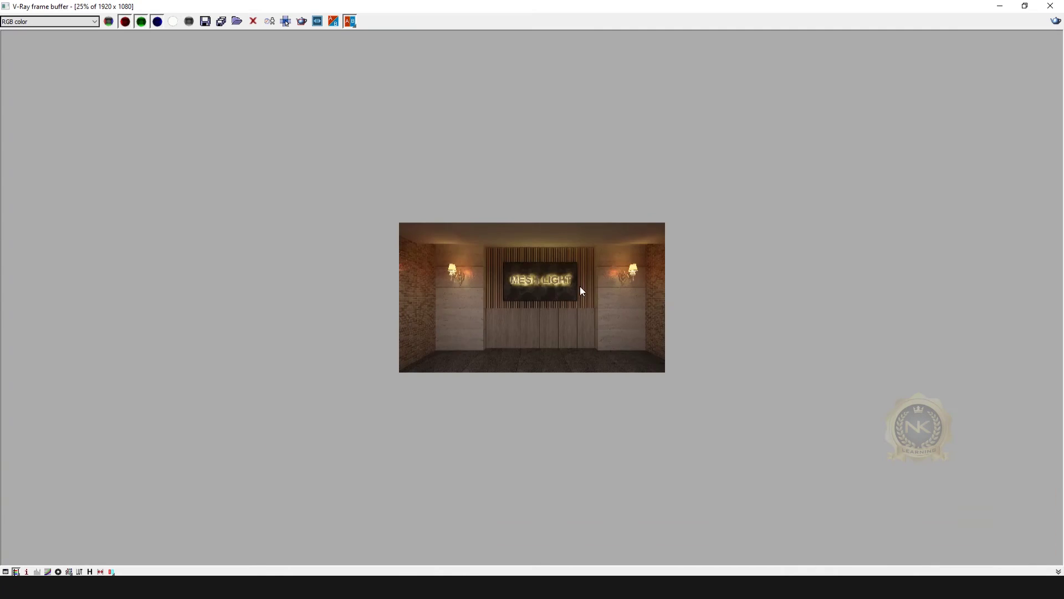
scroll(580, 286, up, 1)
scroll(580, 286, up, 1)
click(1025, 6)
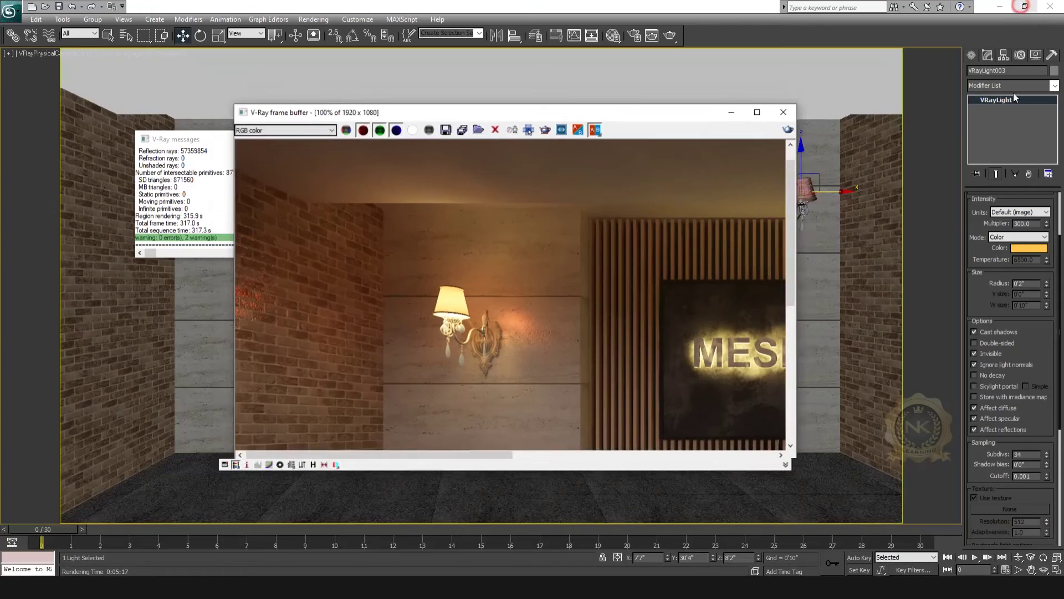
scroll(664, 303, down, 1)
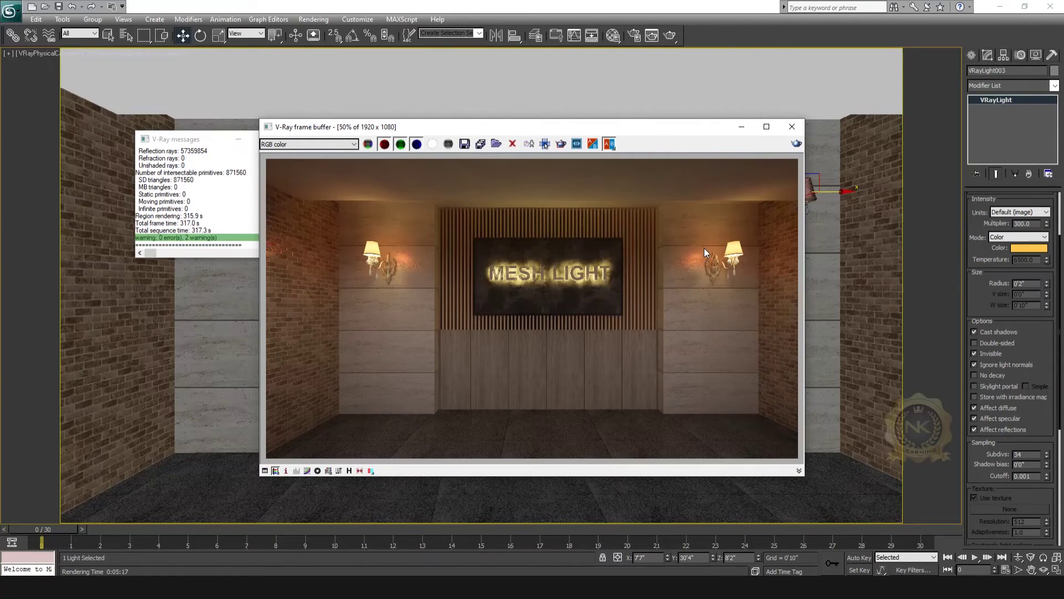
click(742, 128)
- Close the render messages and create a small box, centred in the front view
click(290, 138)
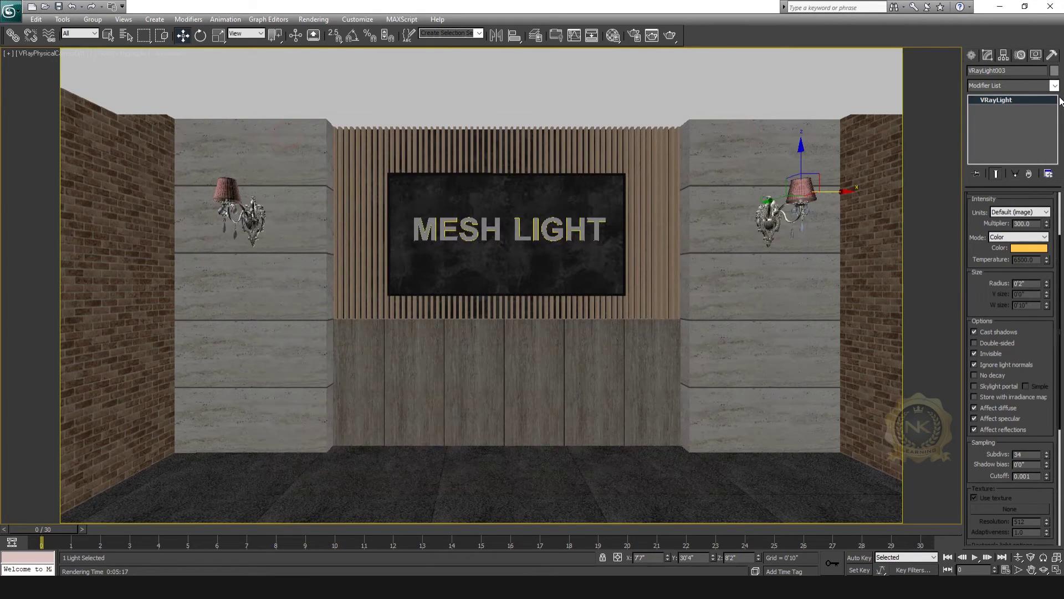
click(971, 56)
click(994, 91)
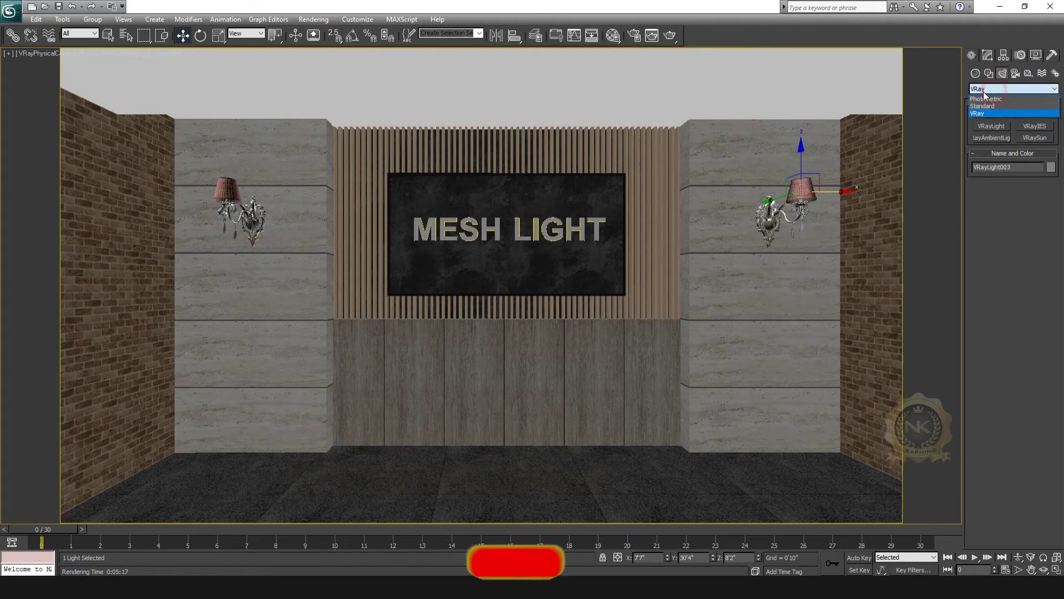
click(975, 73)
click(994, 124)
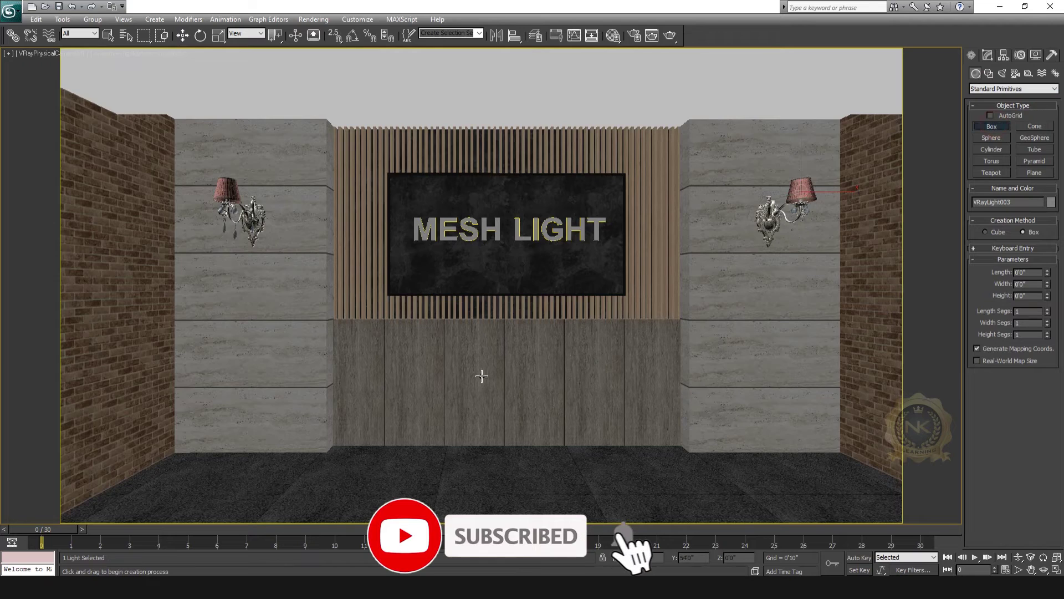
key(t)
middle_drag(547, 326, 647, 294)
drag(487, 316, 546, 374)
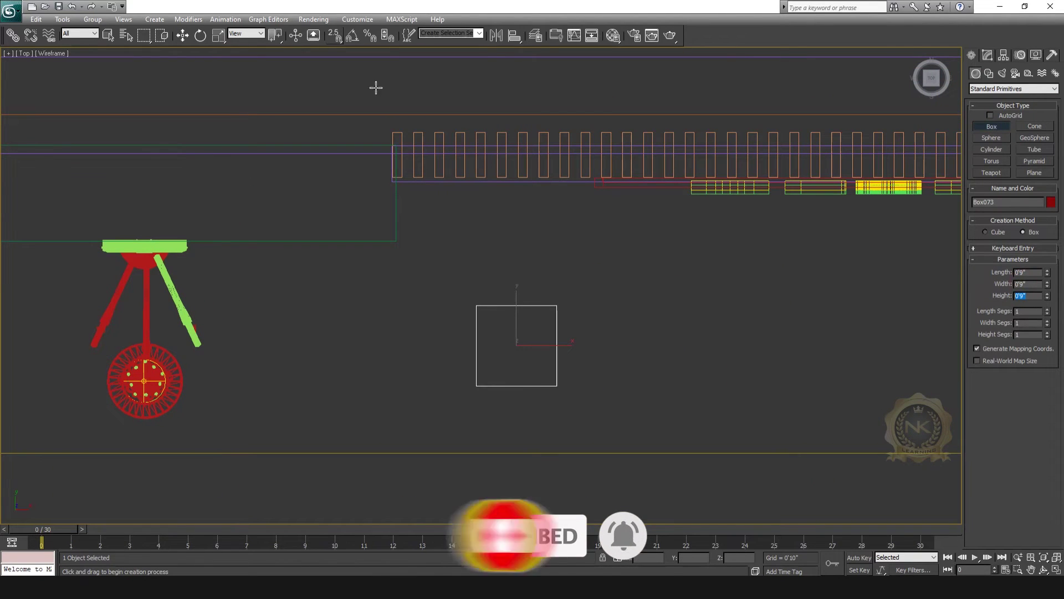
key(w)
key(alt+w)
key(alt+w)
mouse_move(428, 373)
middle_down()
mouse_move(487, 302)
mouse_move(539, 317)
mouse_move(377, 311)
middle_up()
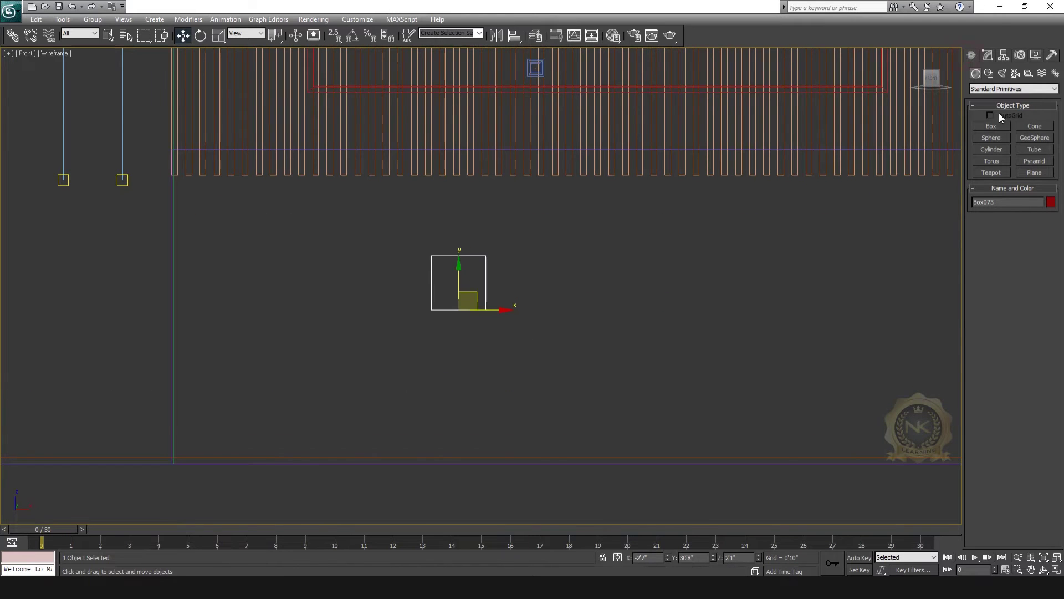
- Draw a wide table box in front of the wall and give it a dark material
click(992, 125)
key(t)
mouse_move(388, 259)
mouse_down()
mouse_move(656, 316)
mouse_move(645, 317)
mouse_up()
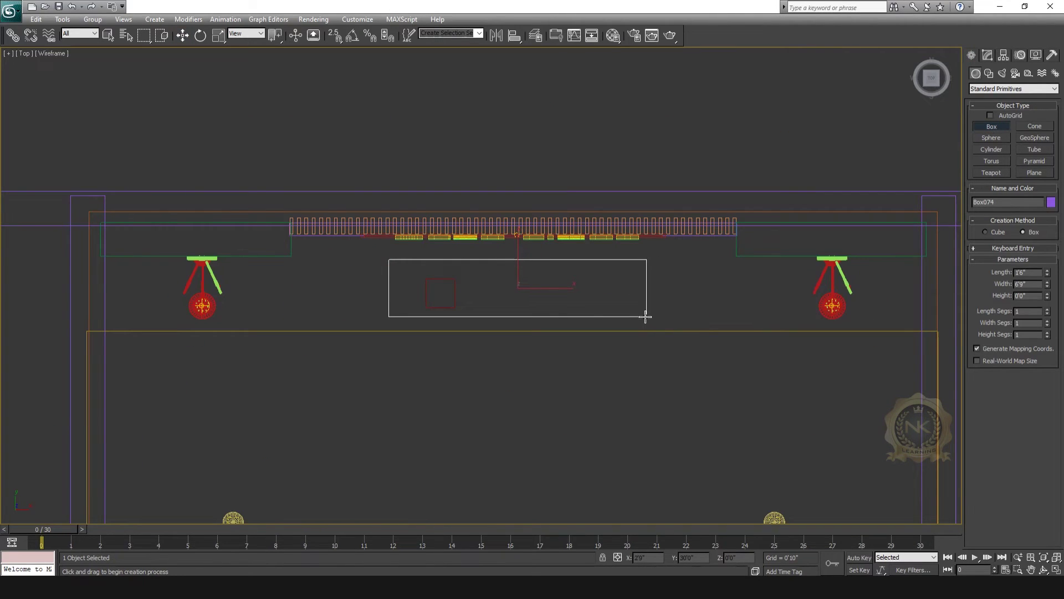
click(182, 35)
key(c)
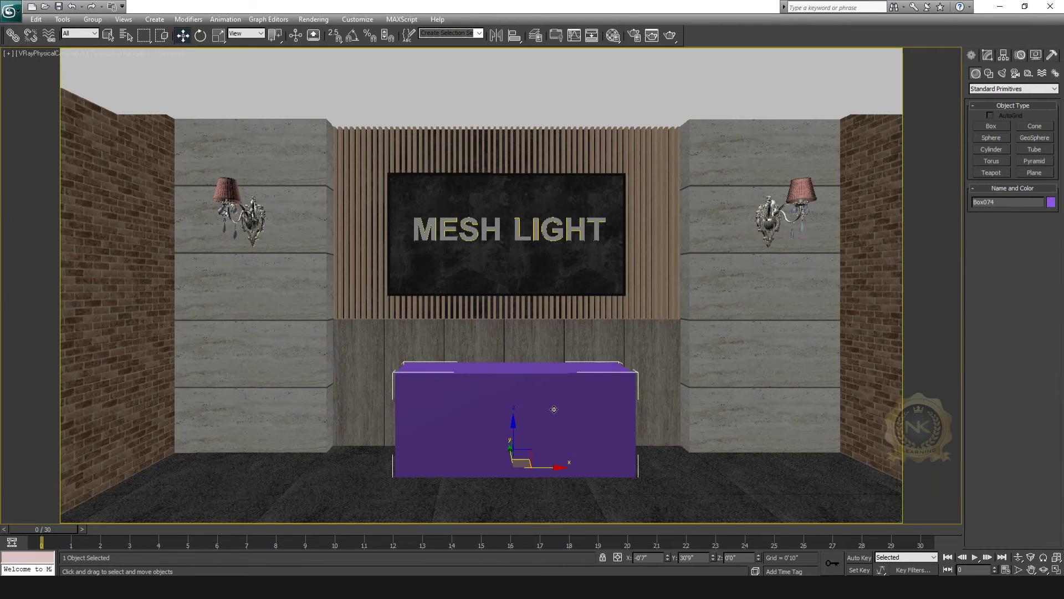
click(613, 35)
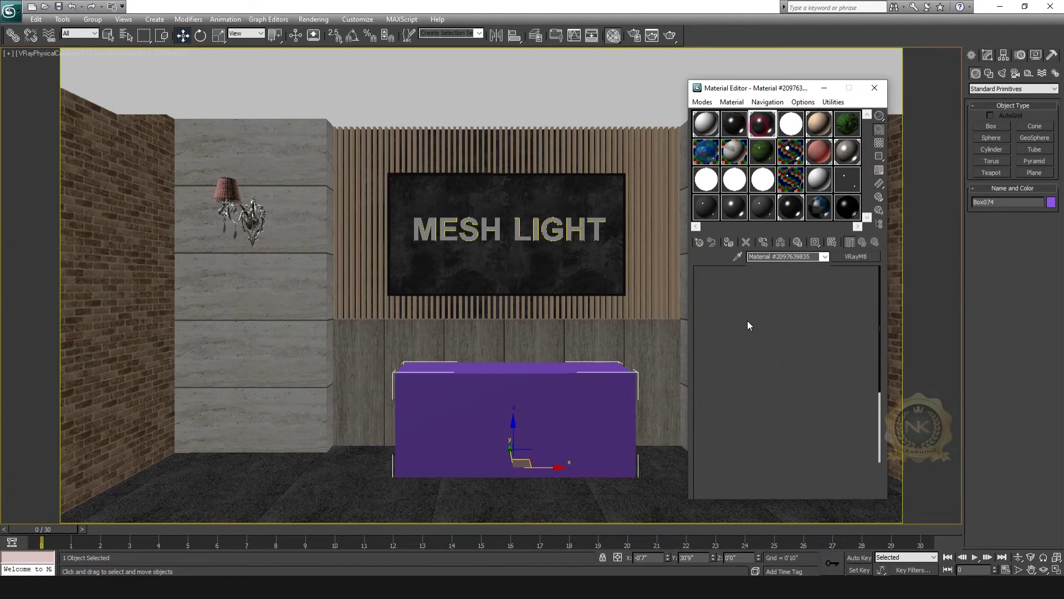
drag(765, 129, 516, 422)
click(874, 88)
- Raise the small box up onto the table and check its placement
key(t)
click(441, 294)
key(f)
drag(464, 296, 464, 241)
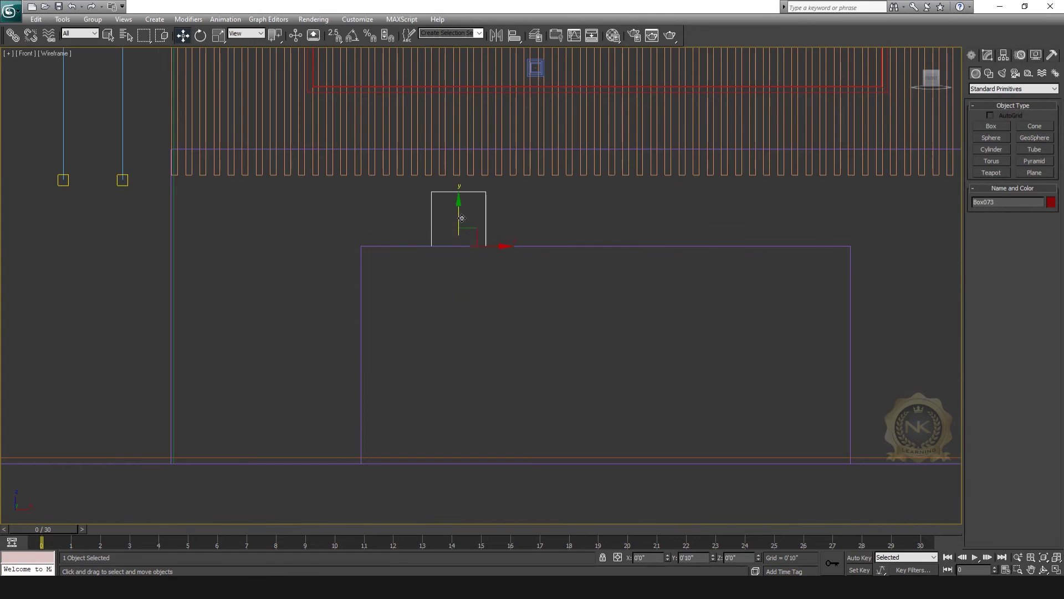
key(c)
key(t)
scroll(495, 282, up, 2)
key(f)
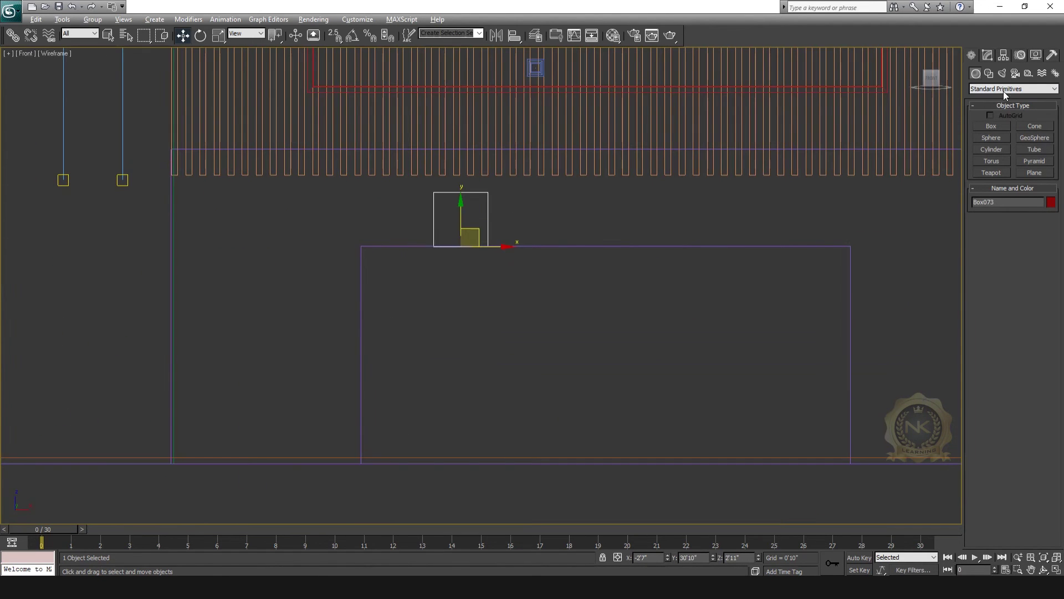
- Create a sphere beside the red box on the table
click(991, 138)
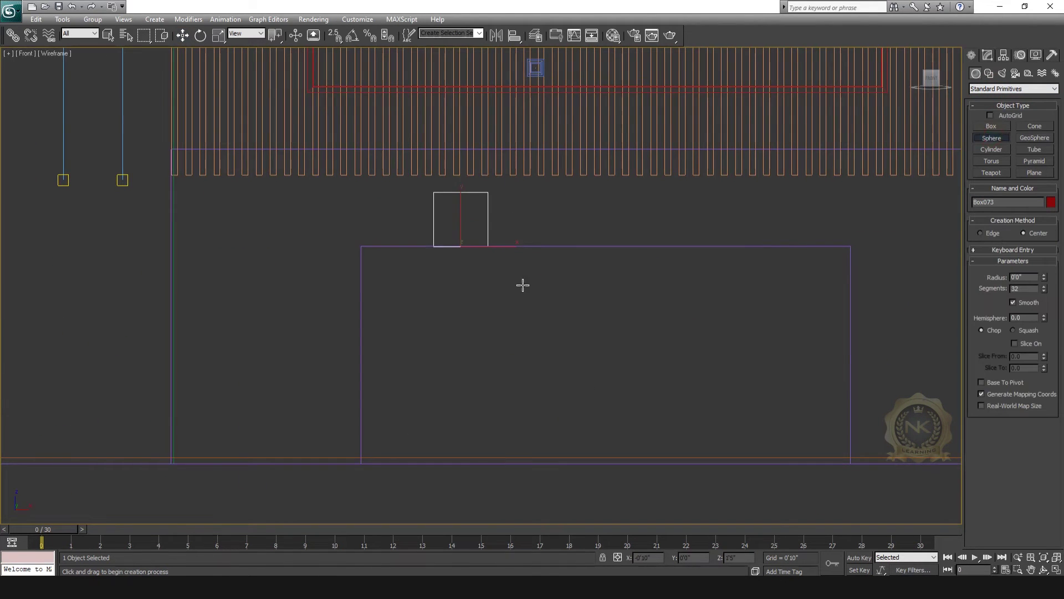
key(alt+w)
key(alt+w)
drag(598, 211, 633, 211)
key(t)
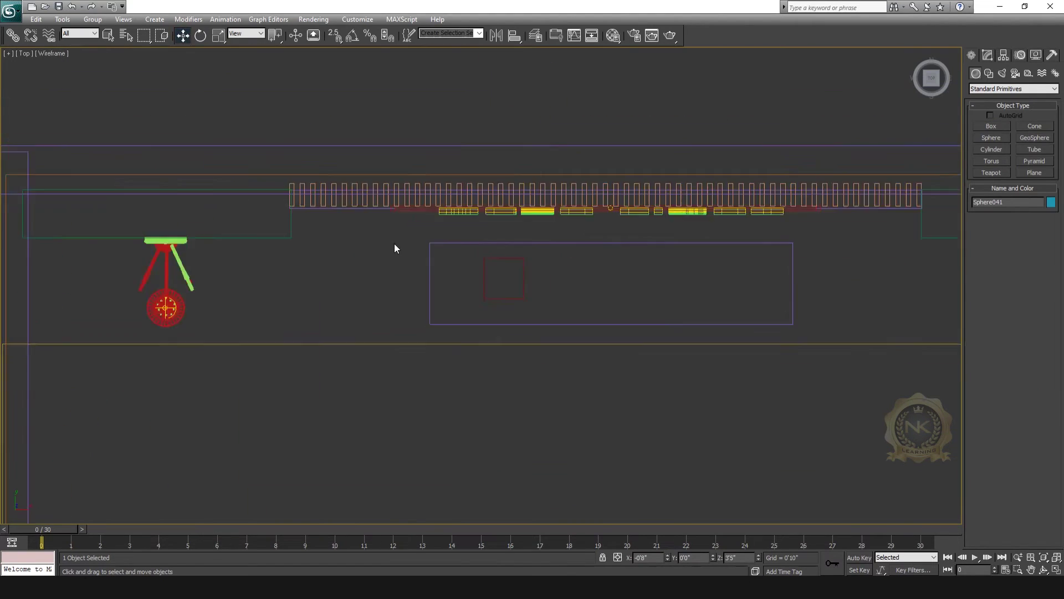
scroll(395, 244, down, 5)
key(w)
scroll(527, 292, up, 5)
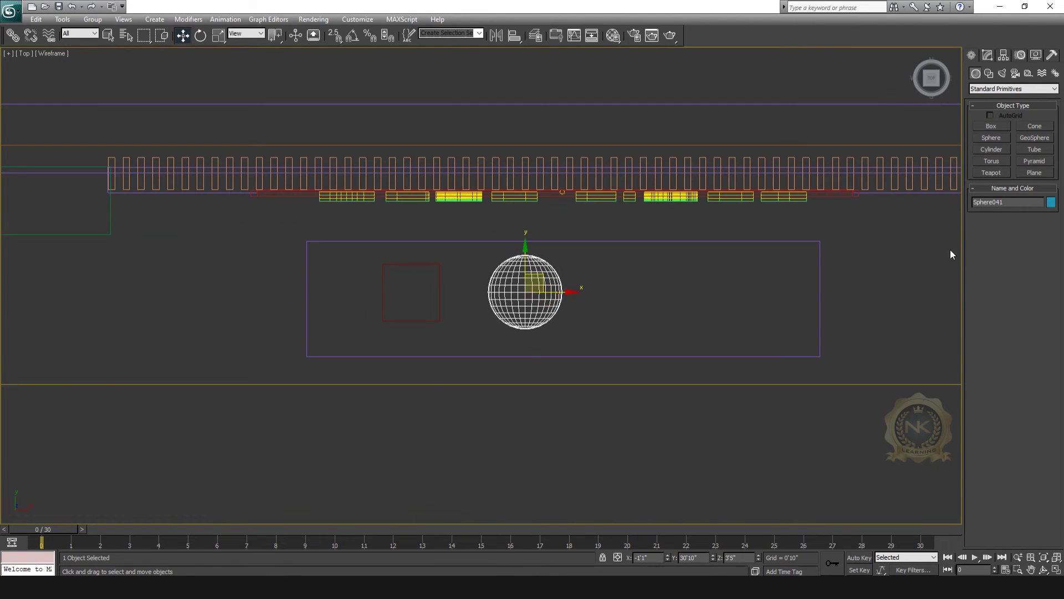
key(f)
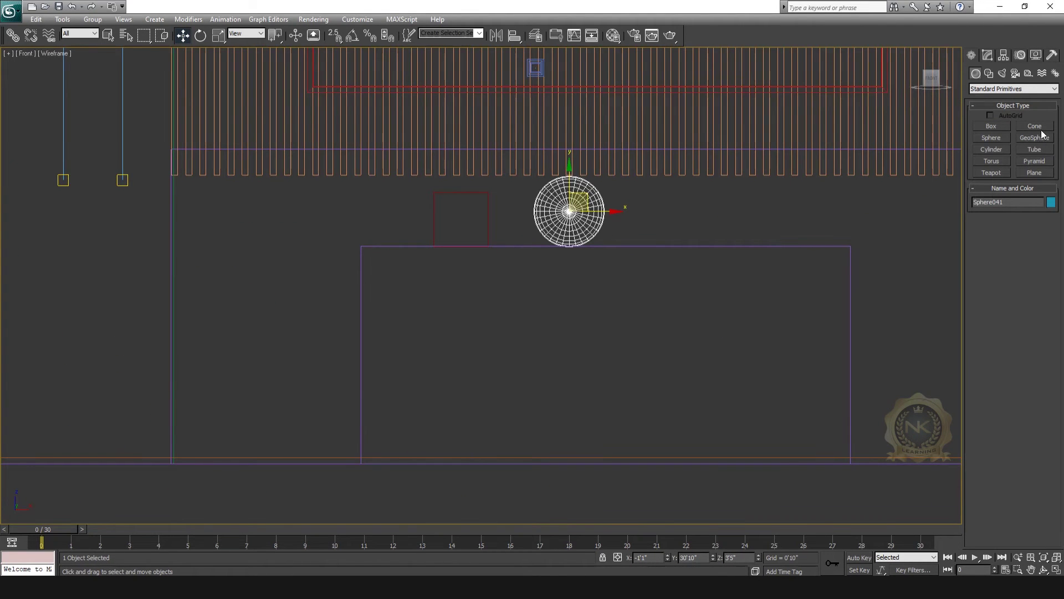
- Draw a pointed cone beside the sphere and lift it above the floor line
click(1035, 126)
key(t)
drag(648, 293, 683, 293)
click(715, 292)
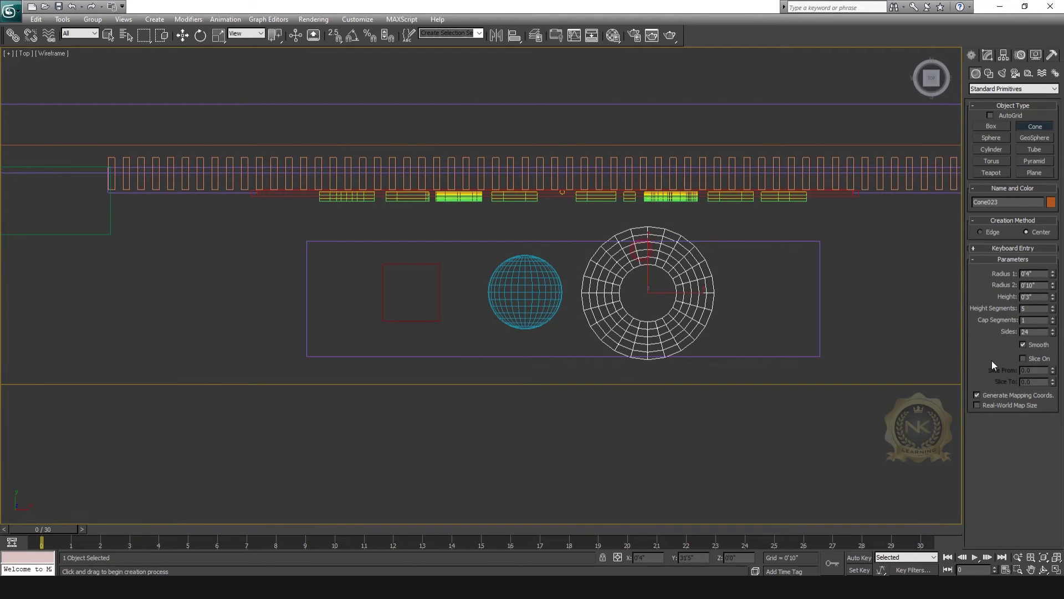
drag(1053, 273, 1050, 435)
key(f)
key(w)
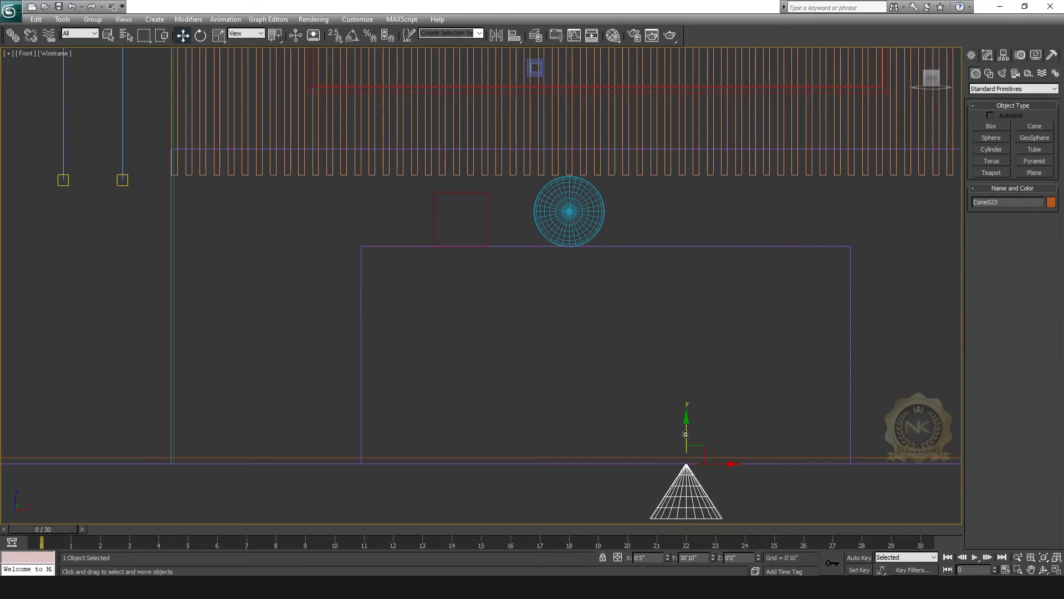
drag(686, 434, 687, 158)
- Adjust the cone's height and radius and settle it on the table
scroll(686, 158, up, 2)
click(988, 55)
drag(1052, 236, 1052, 216)
drag(667, 259, 696, 250)
click(500, 321)
- Select the red box Box073 in the camera view and switch to the front view
key(c)
click(562, 355)
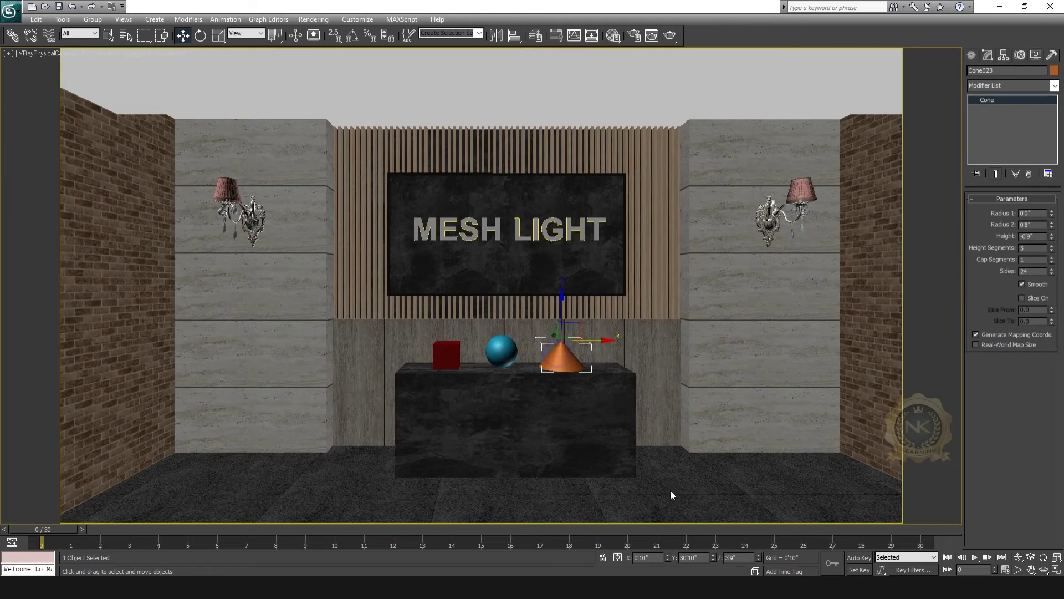
click(500, 350)
click(446, 355)
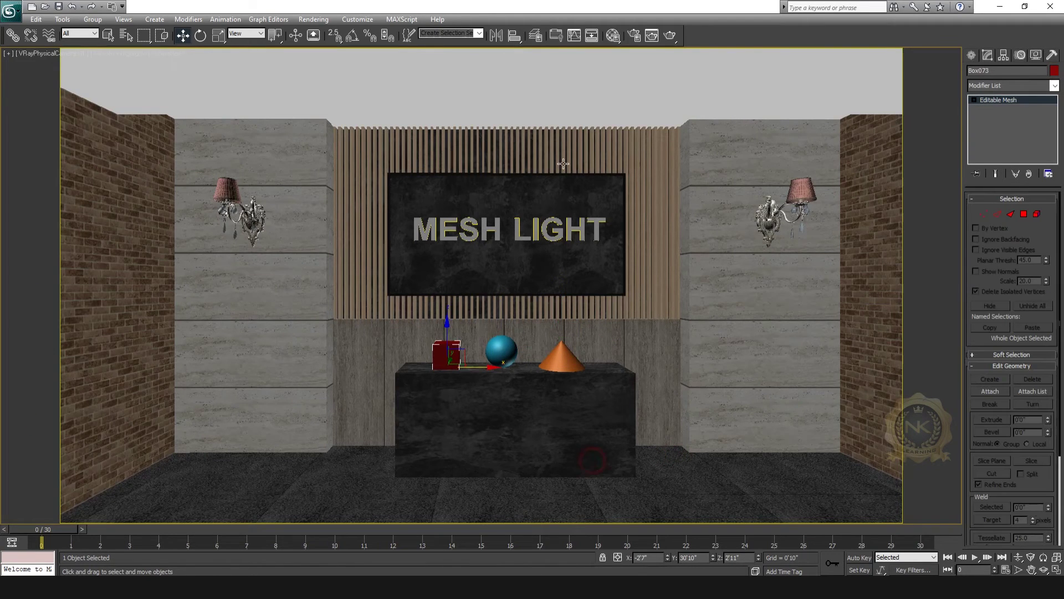
key(alt+w)
key(alt+w)
- Create a red, Mesh-type VRayLight with multiplier 250
click(971, 55)
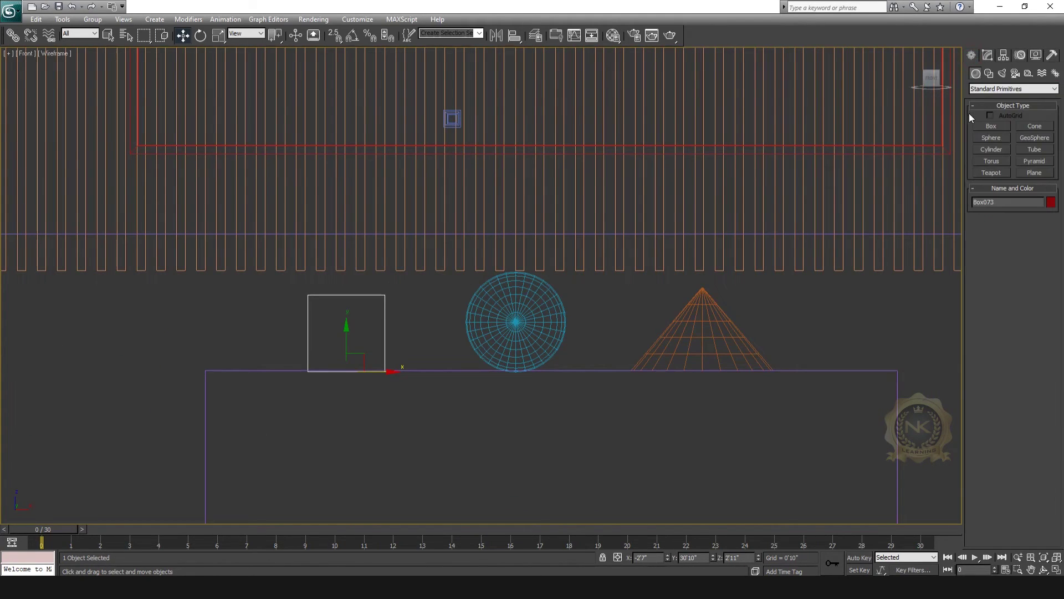
click(1001, 74)
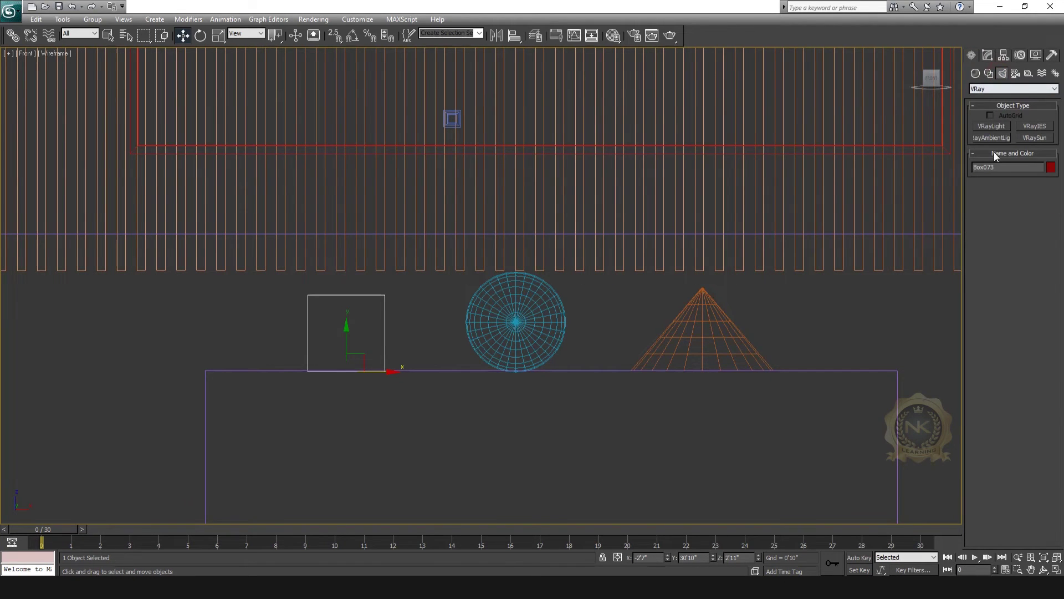
click(992, 126)
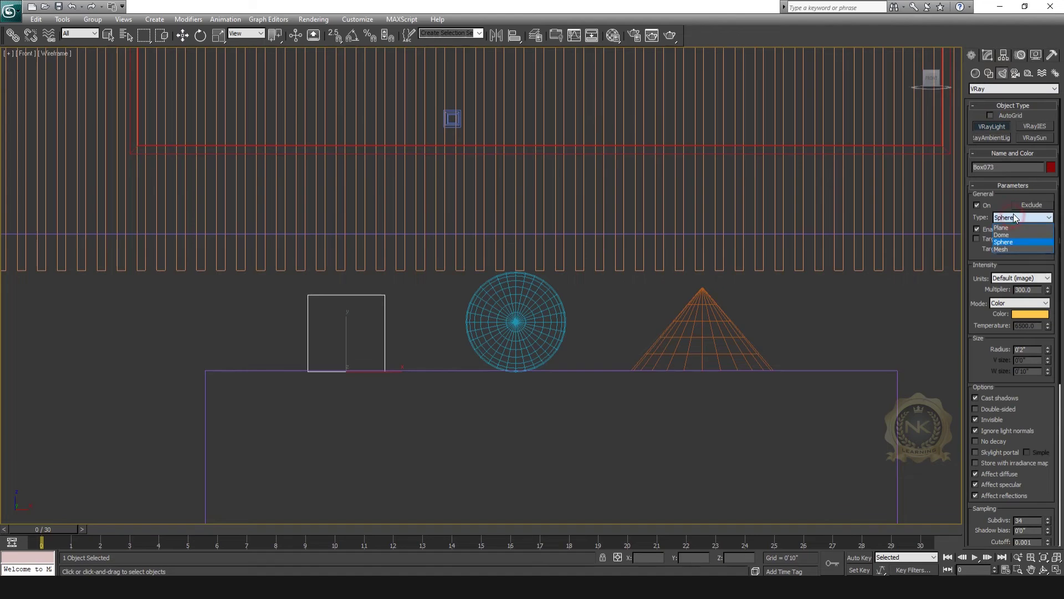
click(1016, 248)
text(250)
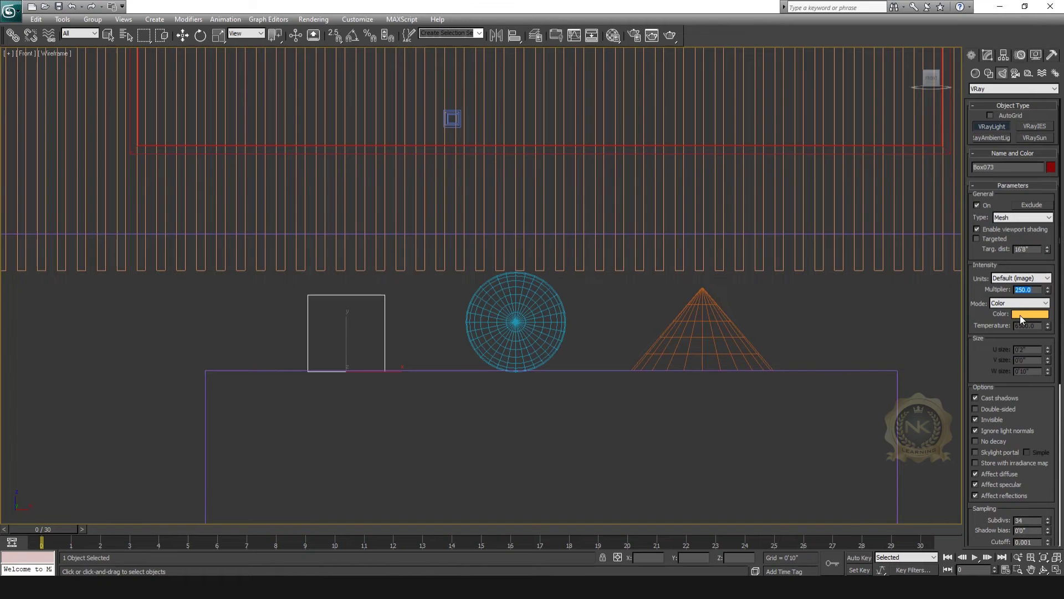
text(50.0)
click(1020, 315)
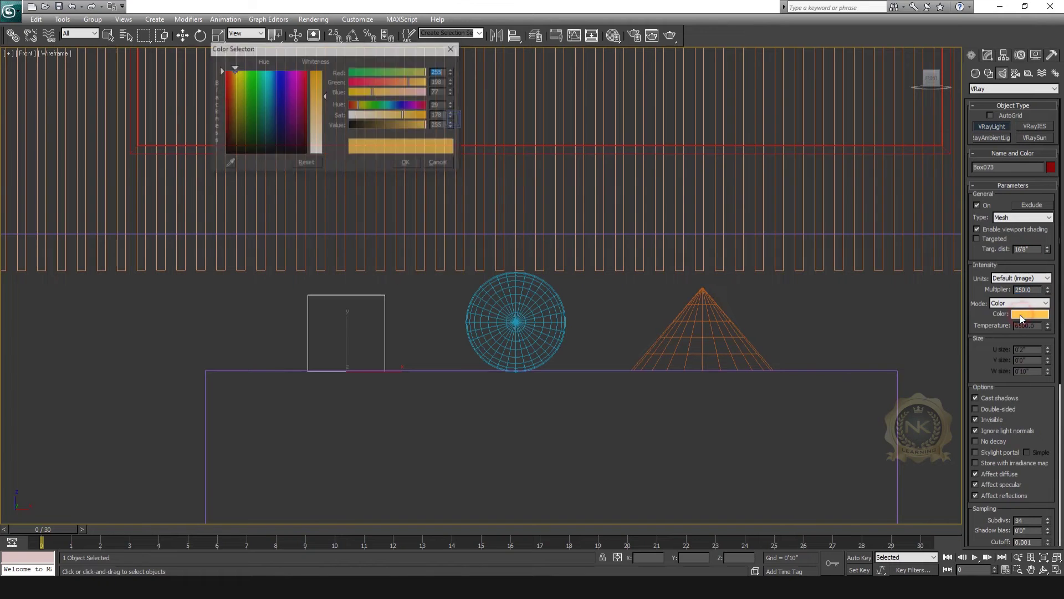
drag(304, 81, 218, 66)
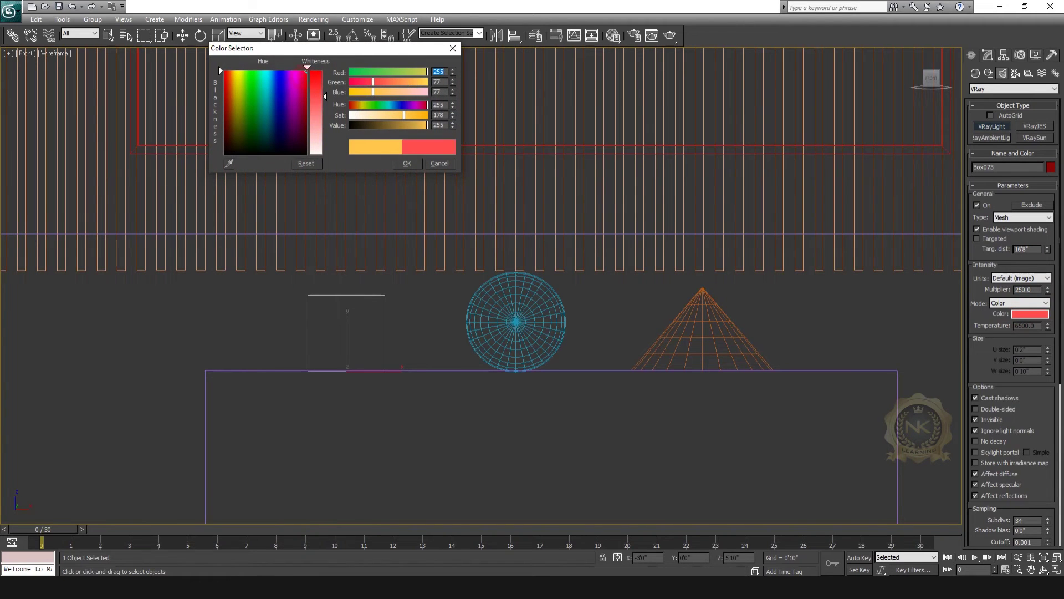
click(411, 160)
- Place VRayLight004 in the front view and move it onto the red box
click(355, 318)
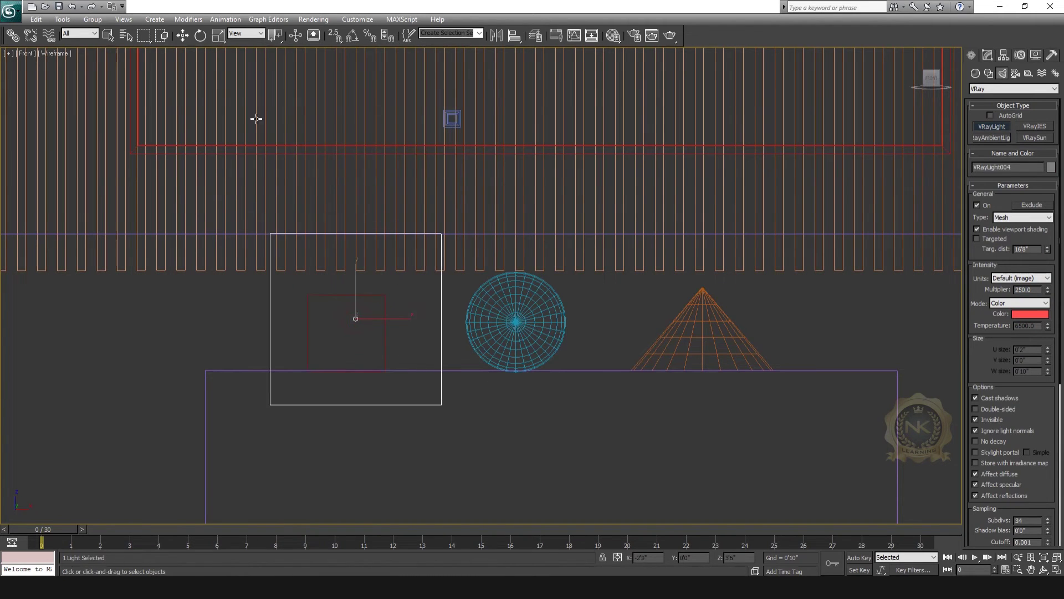
click(183, 35)
key(alt+w)
key(alt+w)
key(t)
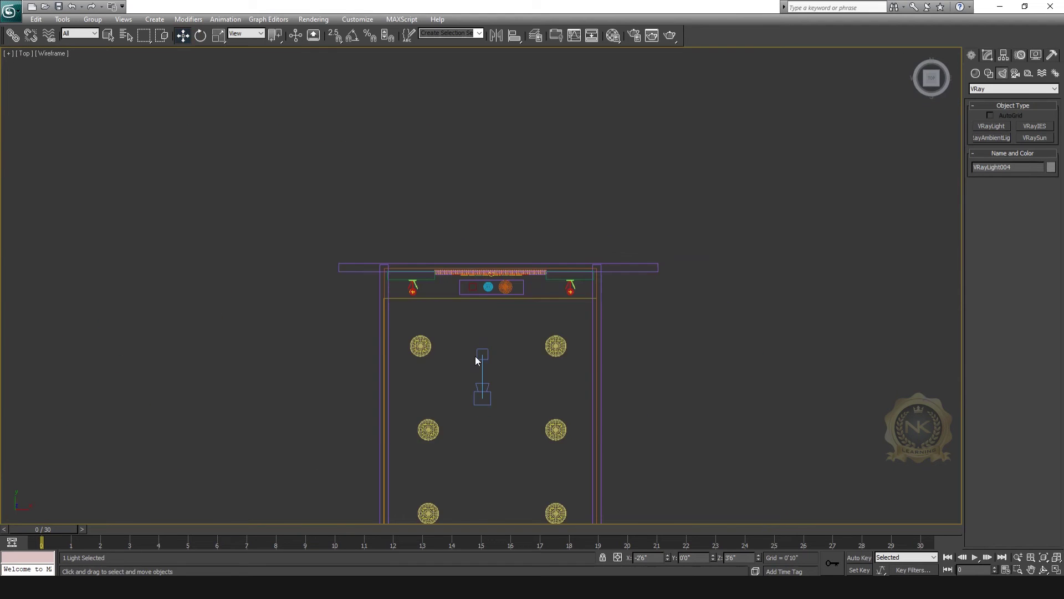
drag(488, 350, 488, 241)
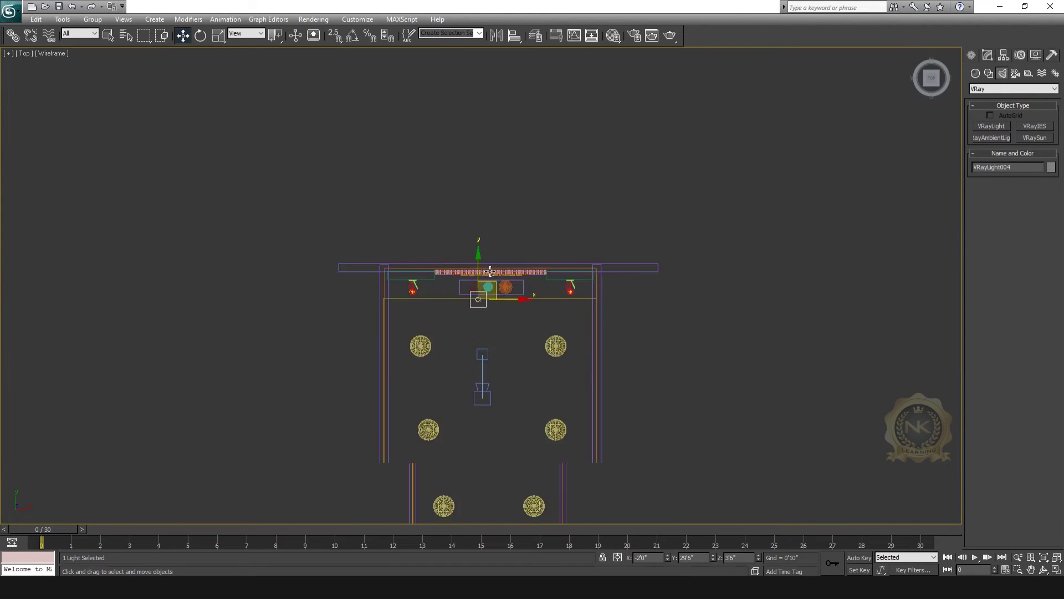
scroll(539, 354, up, 10)
drag(538, 354, 488, 258)
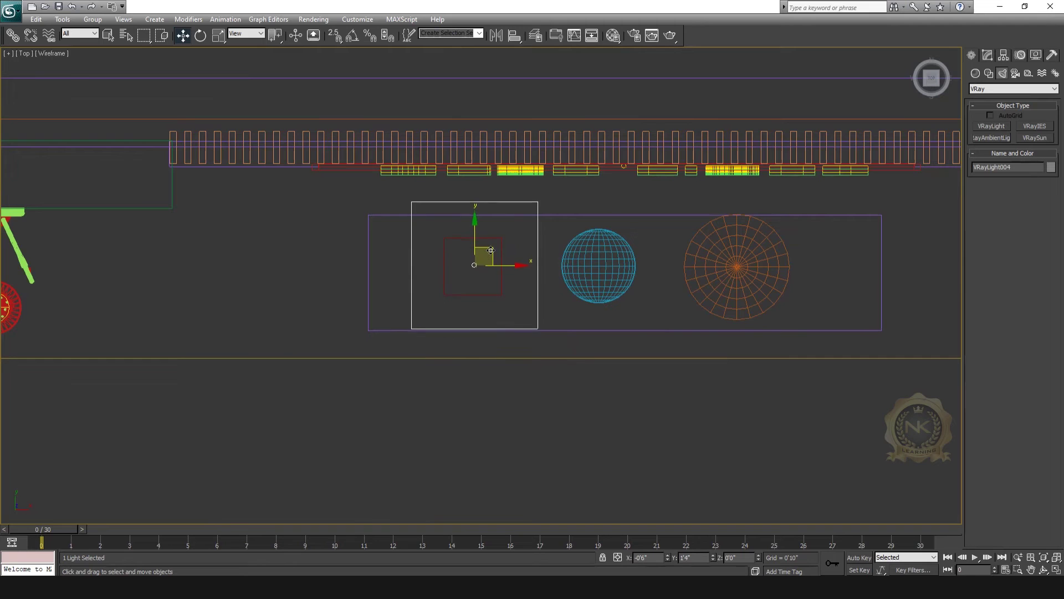
scroll(488, 258, up, 5)
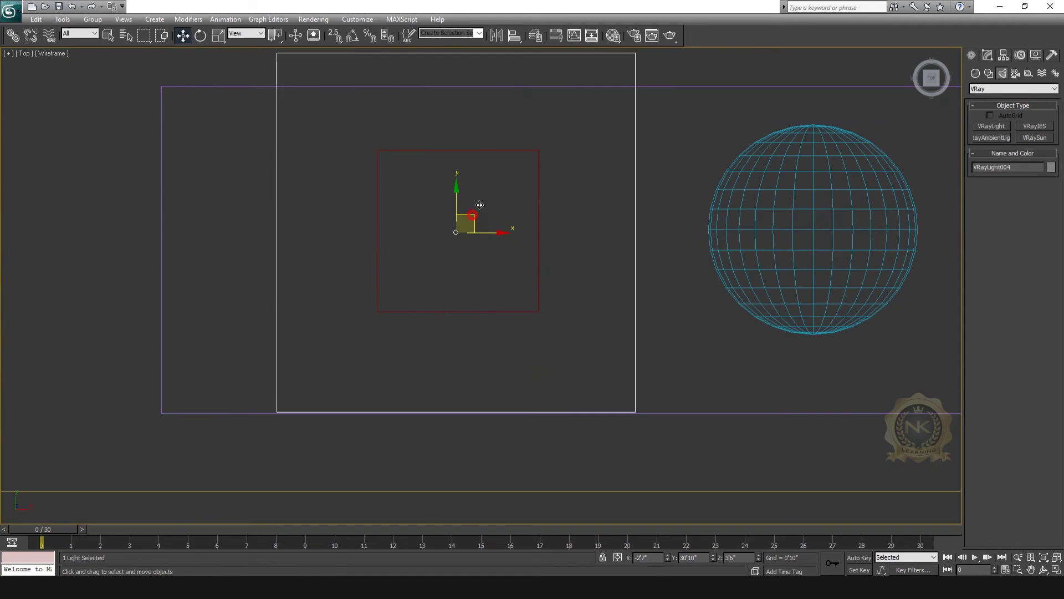
drag(480, 204, 488, 194)
- Pick Box073 as VRayLight004's emitting mesh
click(989, 55)
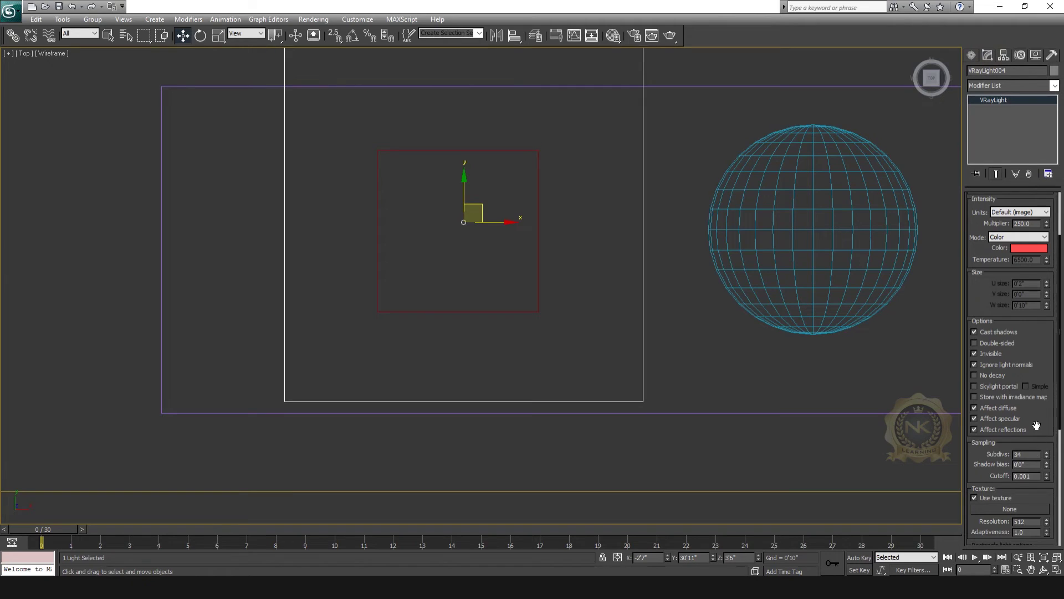
scroll(1036, 425, down, 5)
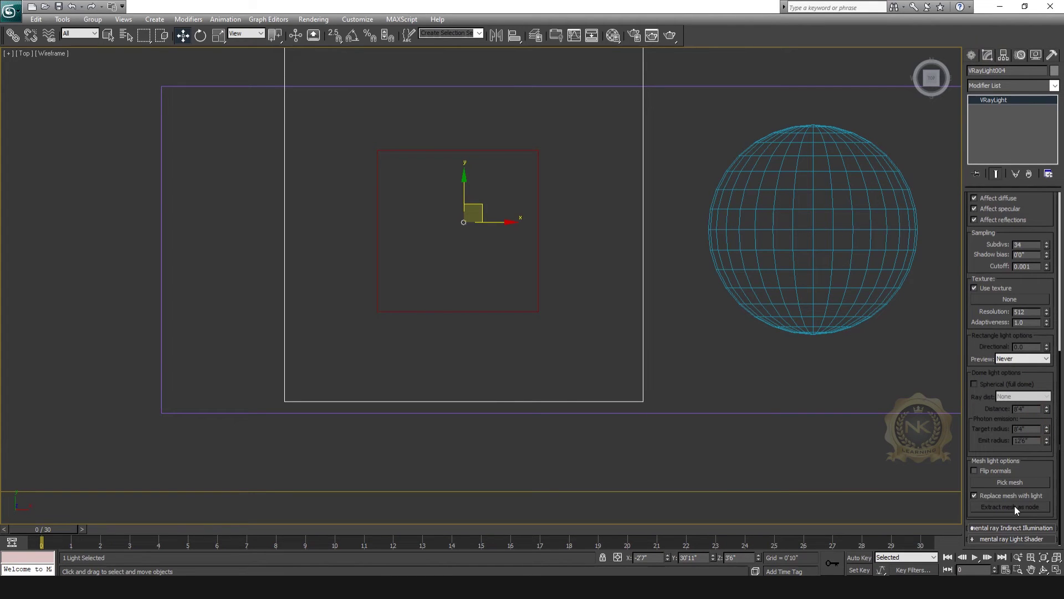
click(1014, 484)
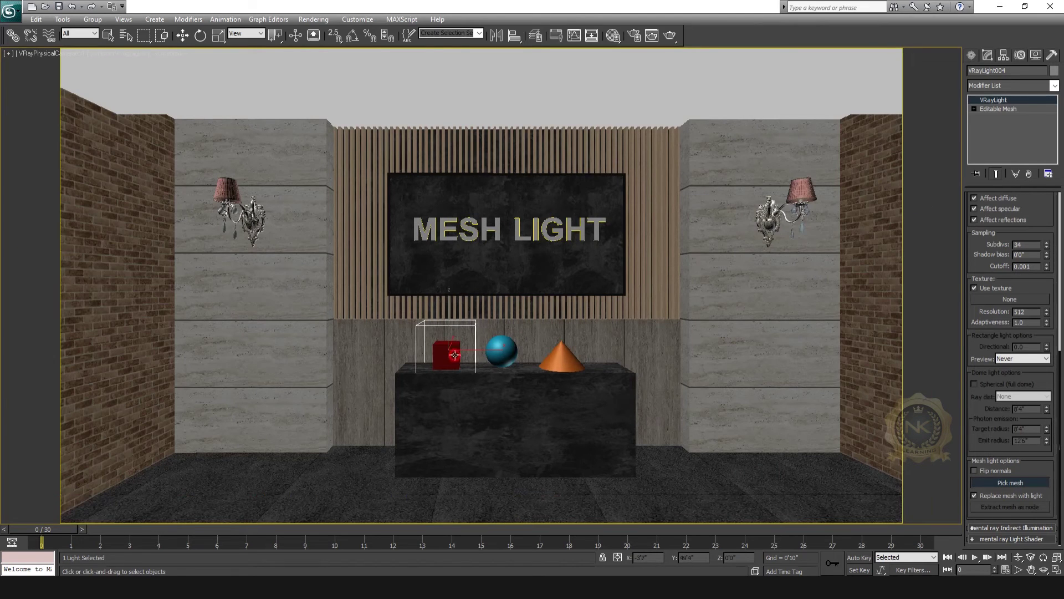
click(455, 355)
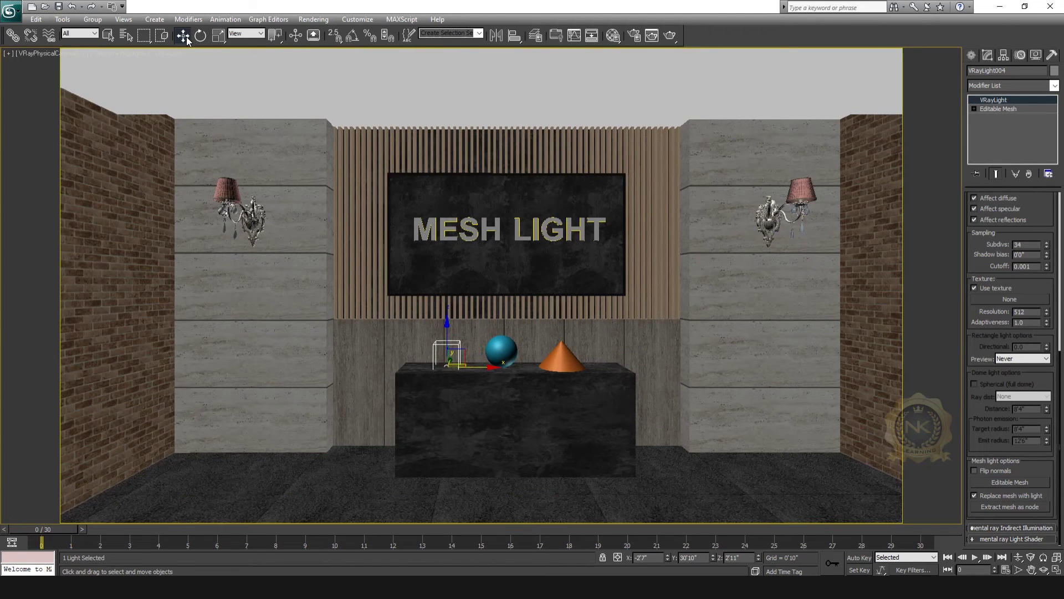
- Start another V-Ray light in the Front view and set its colour to blue
key(alt+w)
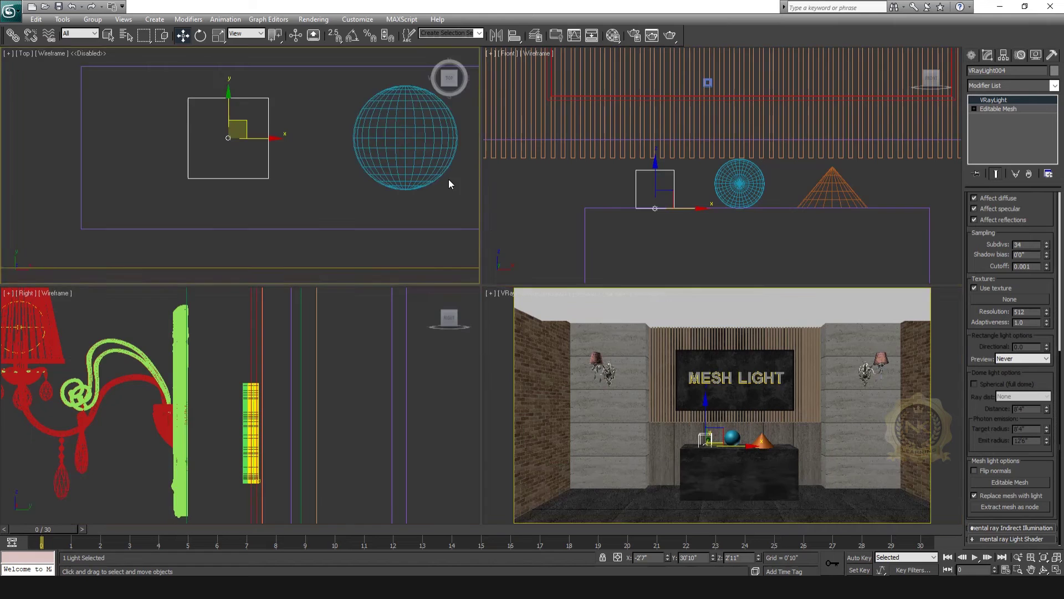
key(alt+w)
click(971, 55)
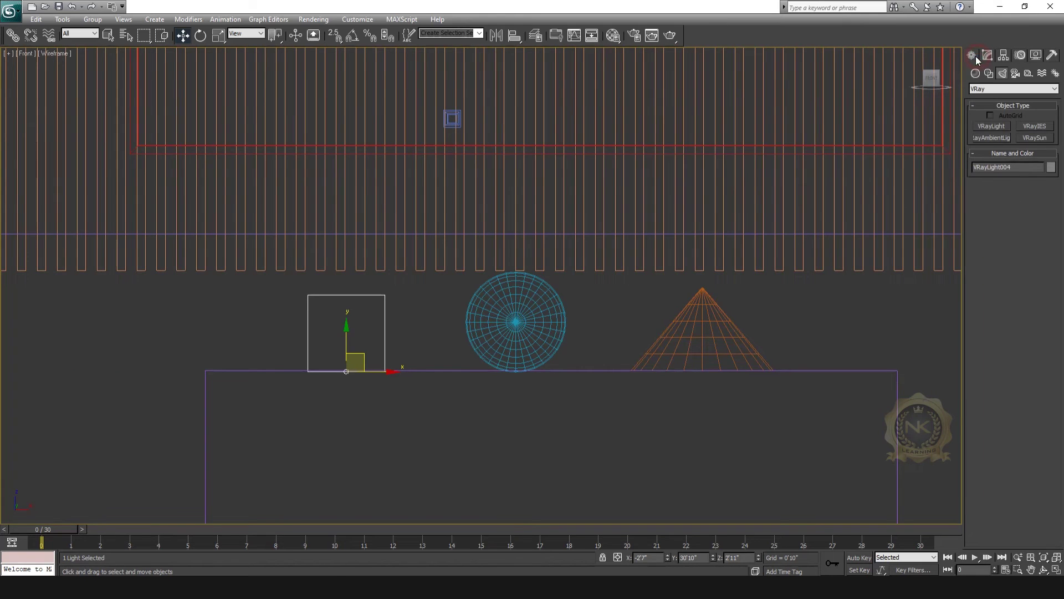
click(997, 128)
click(1034, 316)
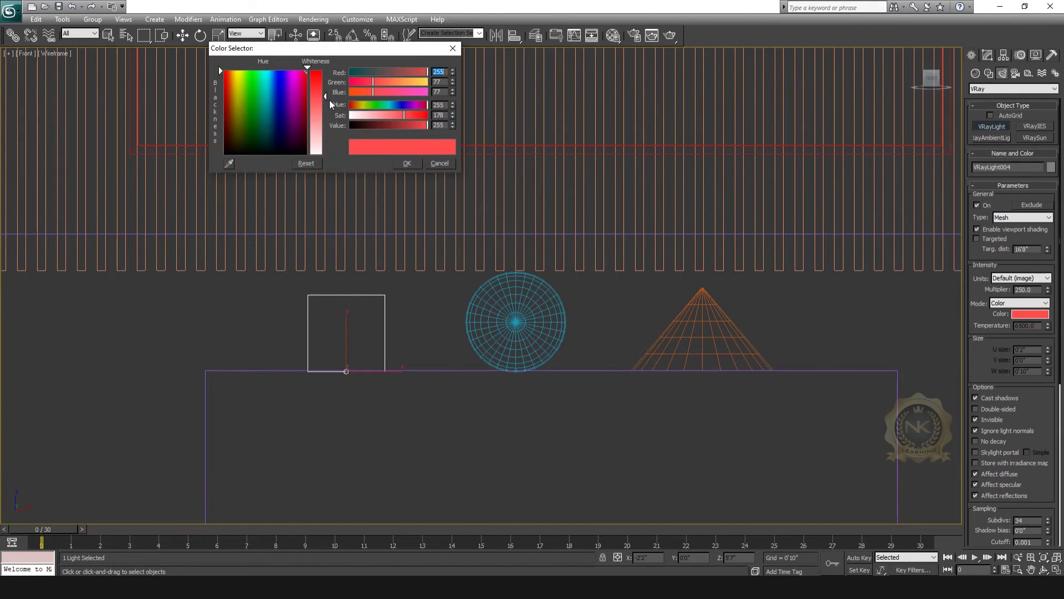
drag(306, 67, 276, 69)
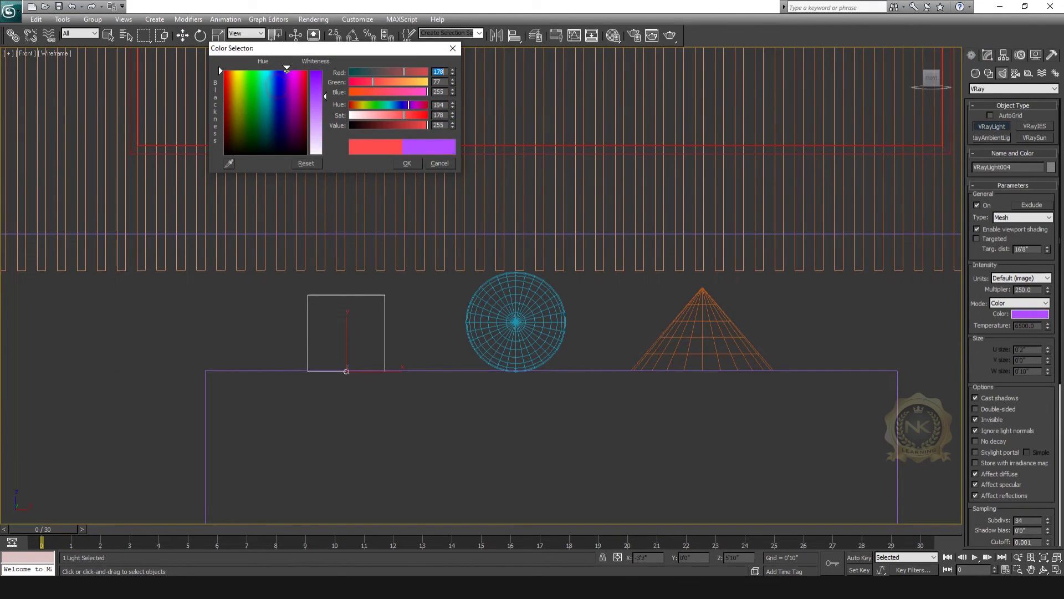
click(407, 163)
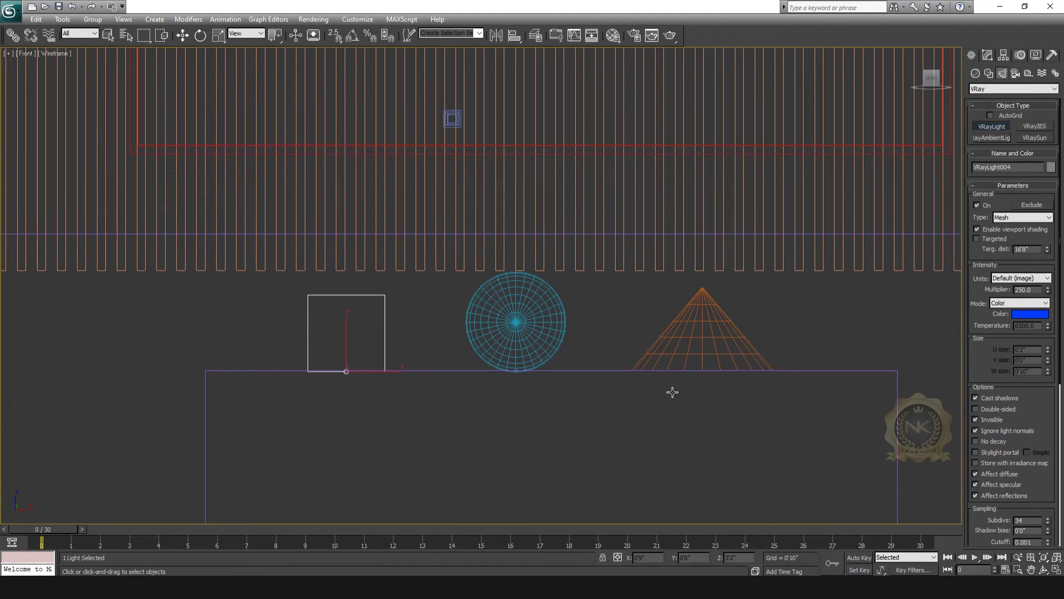
- Place the blue light at the sphere's centre in the Front view
middle_drag(874, 424, 892, 388)
click(538, 286)
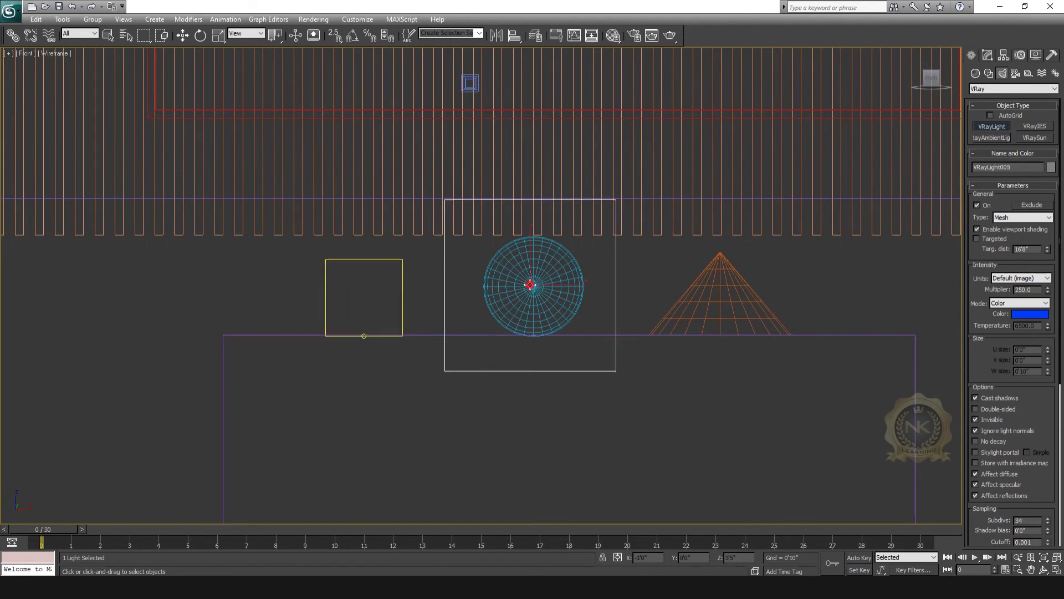
click(526, 292)
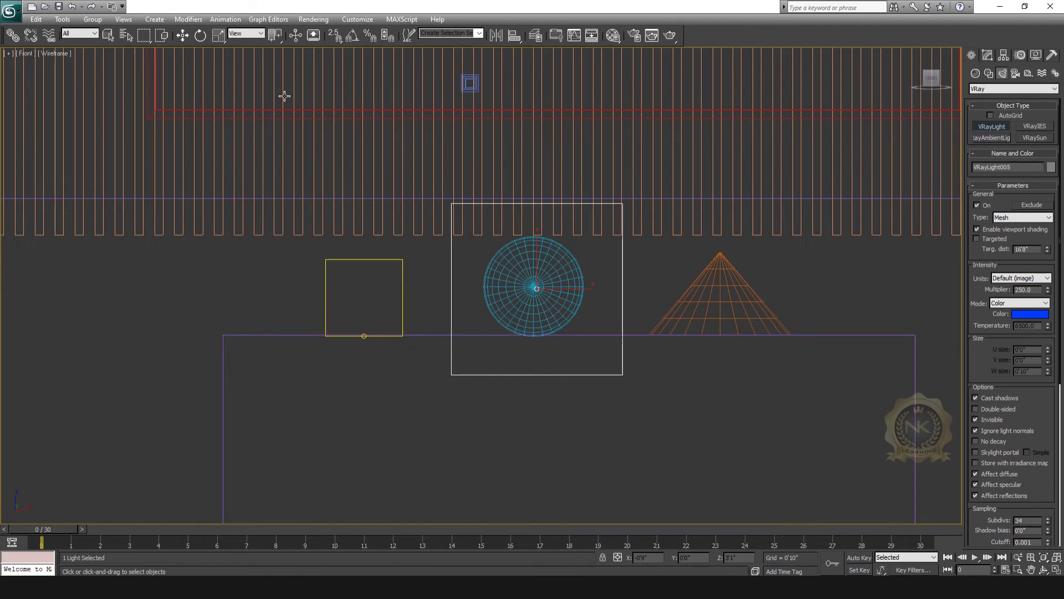
click(186, 35)
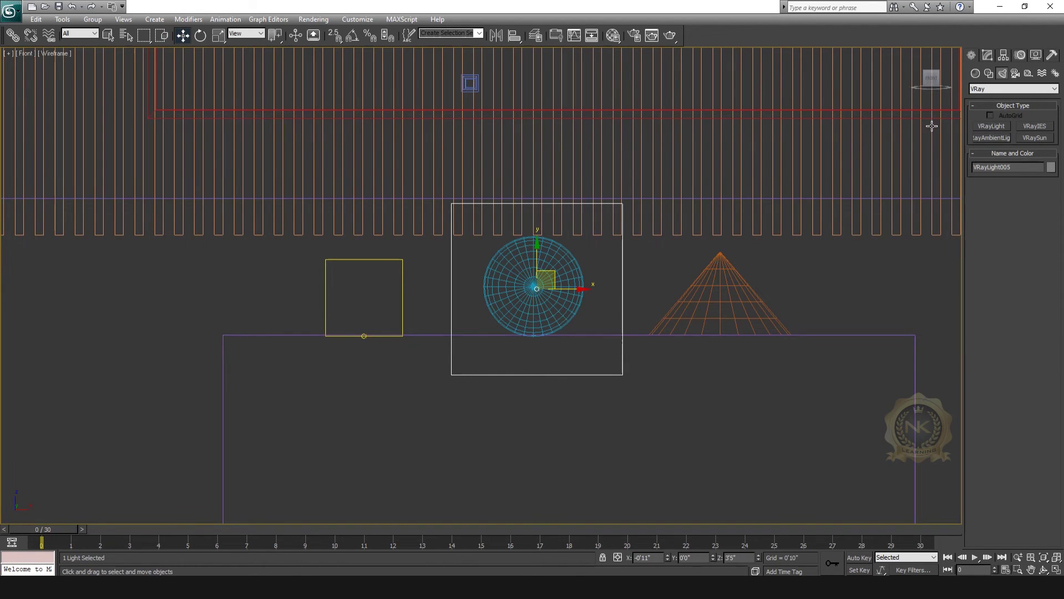
- Pick the sphere as the light's emitting mesh, then select the cone
click(988, 54)
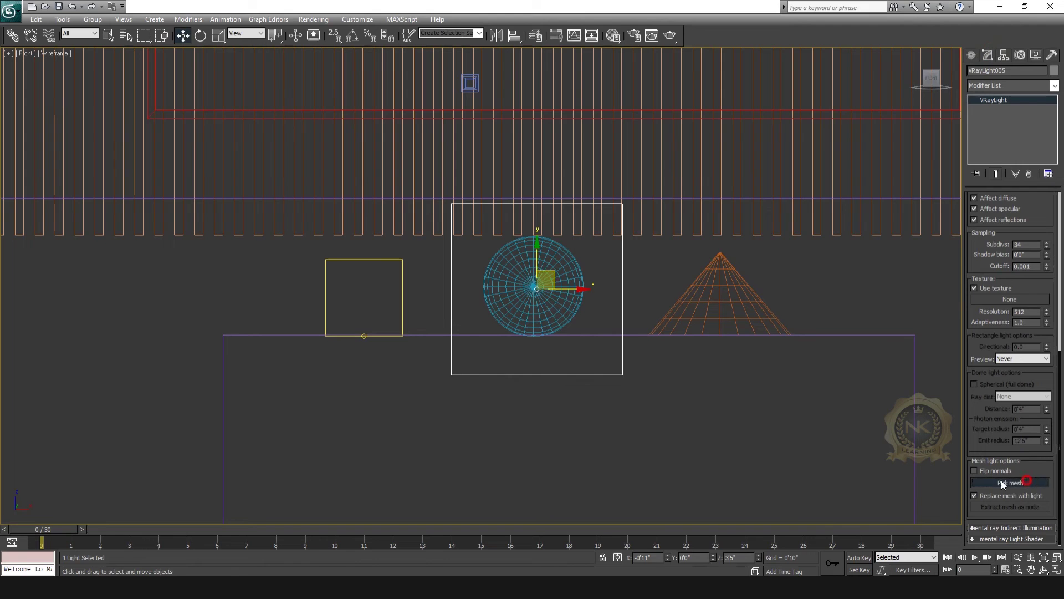
click(569, 259)
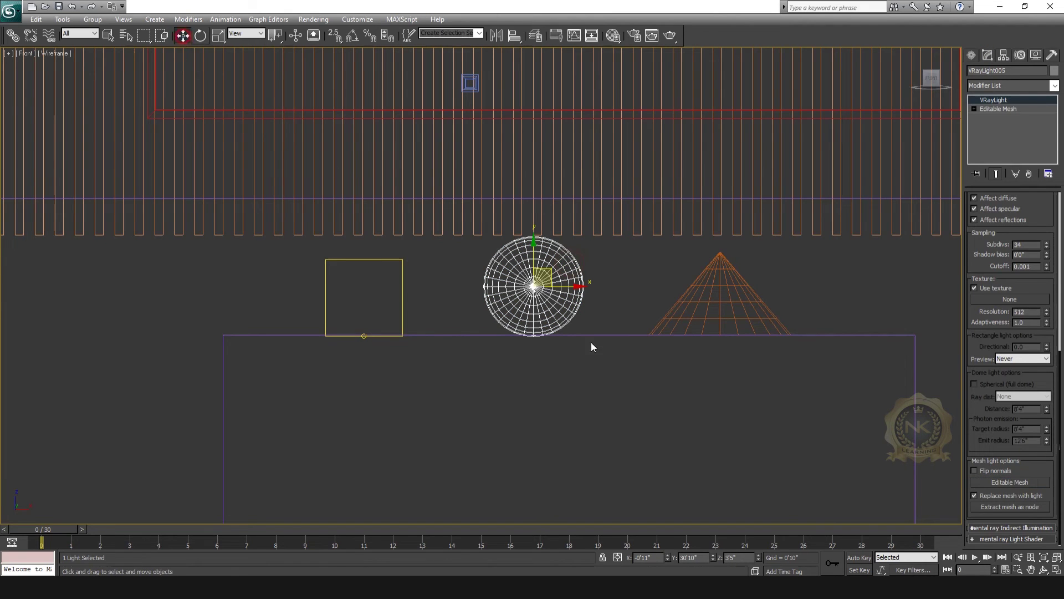
middle_drag(591, 343, 457, 338)
click(609, 286)
- Create a new V-Ray light and set its colour to green
click(971, 55)
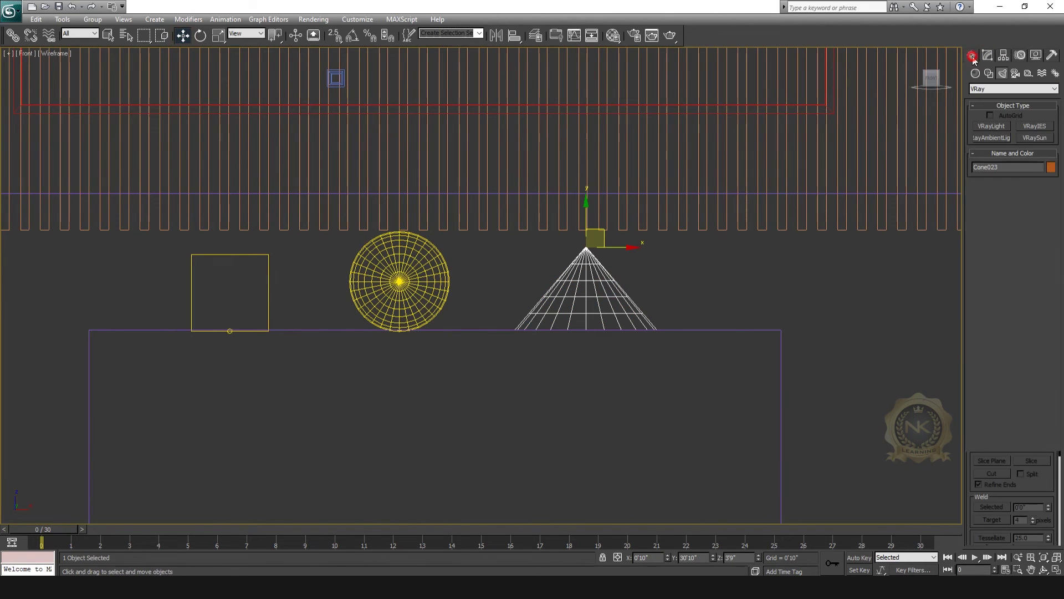
click(996, 128)
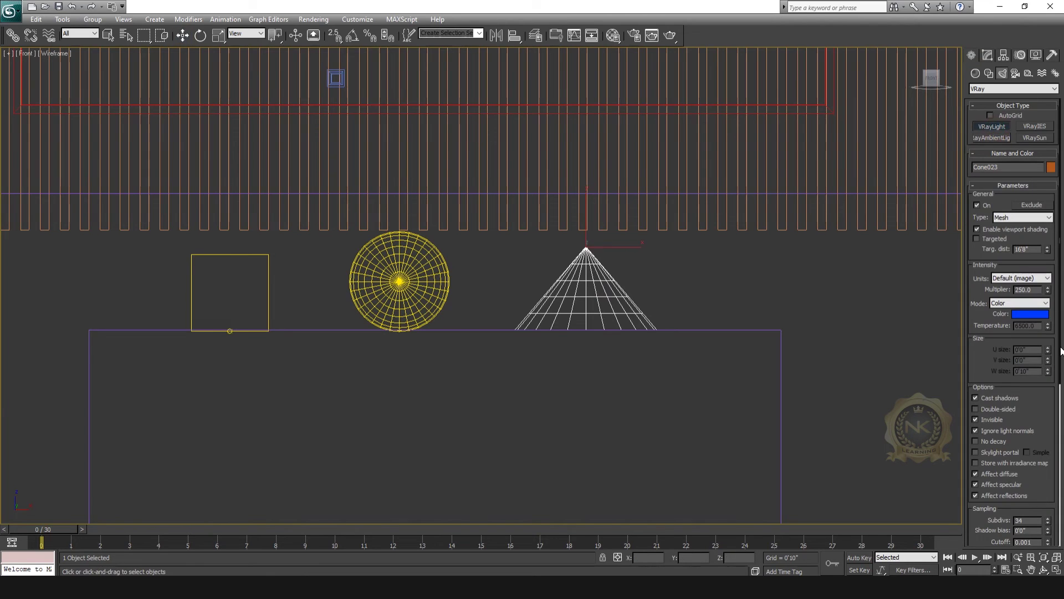
click(1026, 315)
click(295, 77)
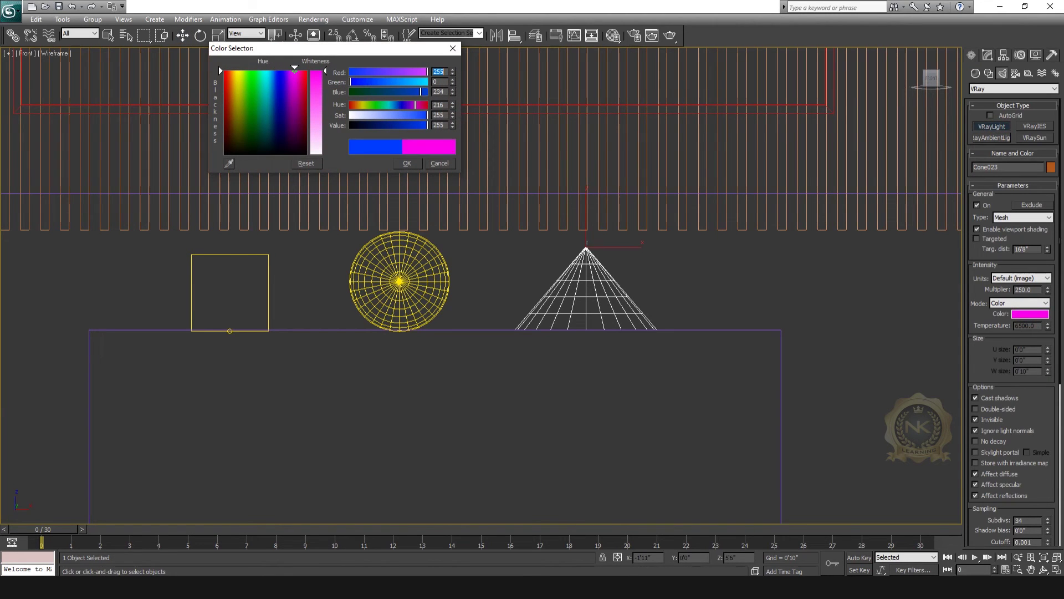
click(226, 69)
drag(227, 69, 246, 68)
click(453, 48)
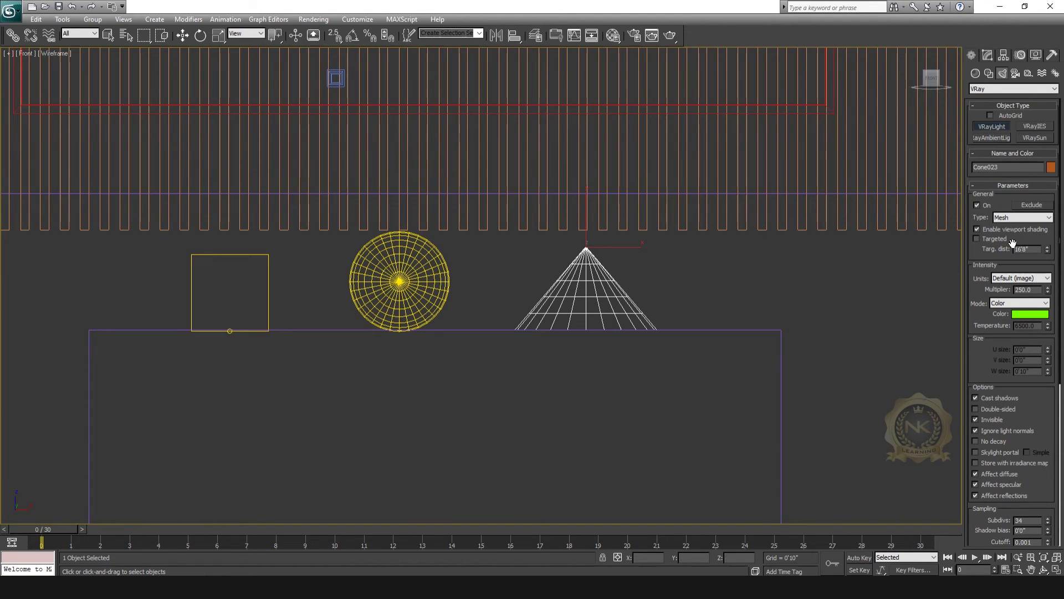
- Place the green light on the cone and pick the cone as its emitting mesh
click(555, 269)
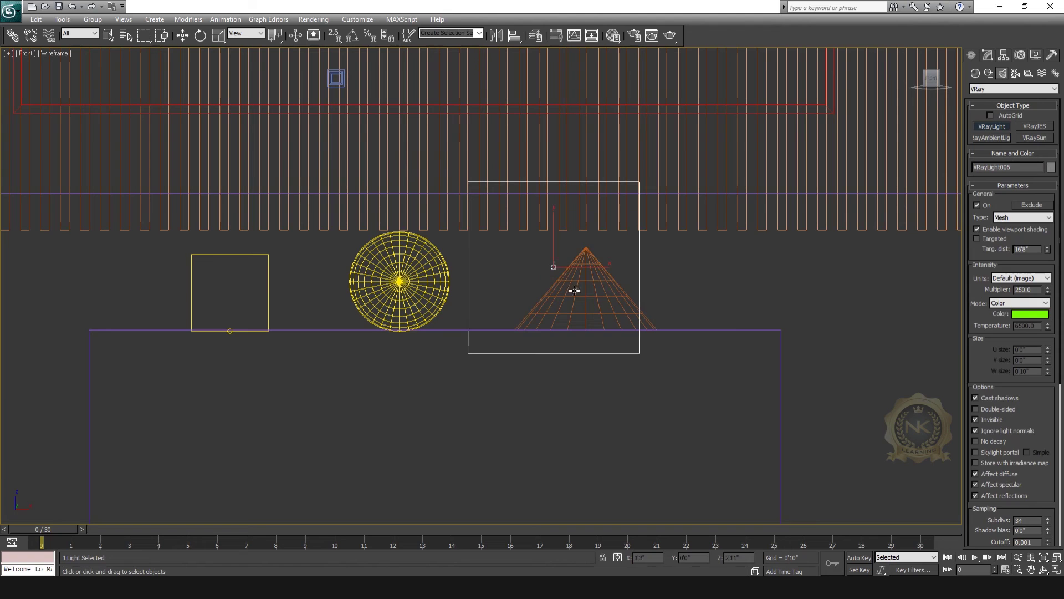
key(w)
drag(574, 291, 603, 310)
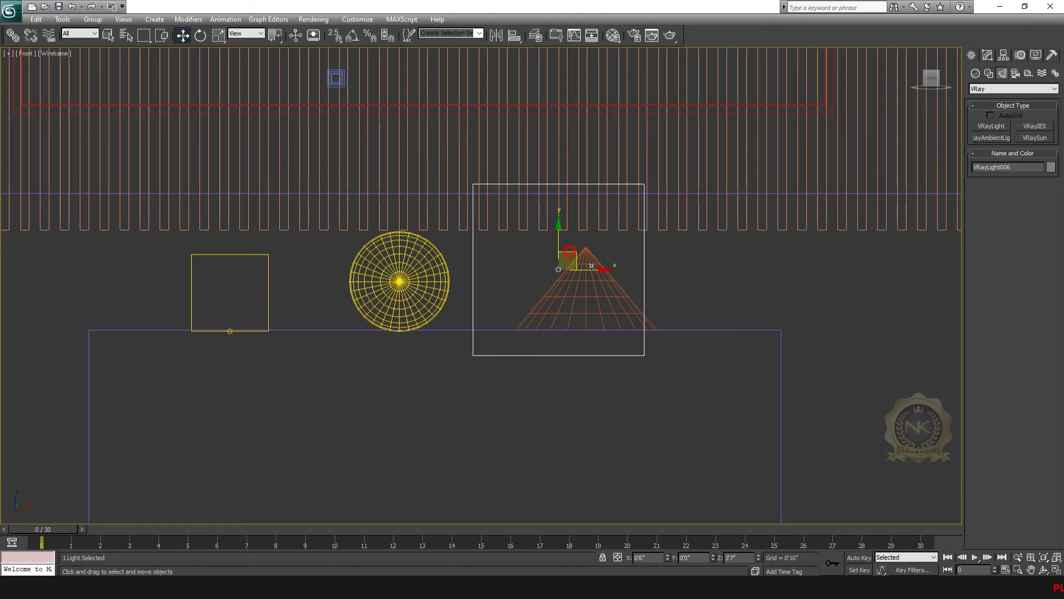
click(988, 54)
click(1023, 482)
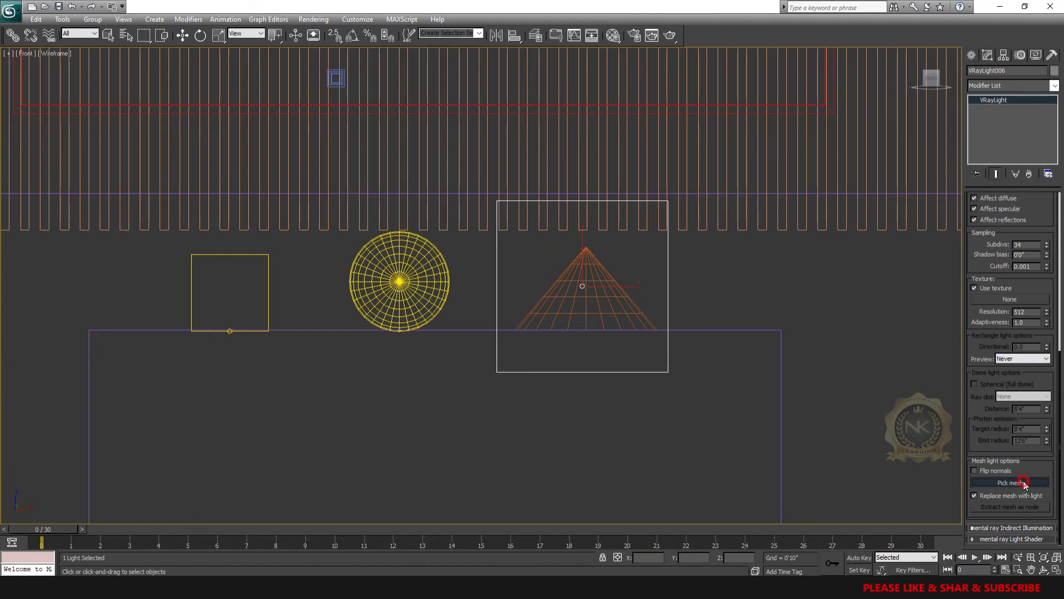
click(606, 298)
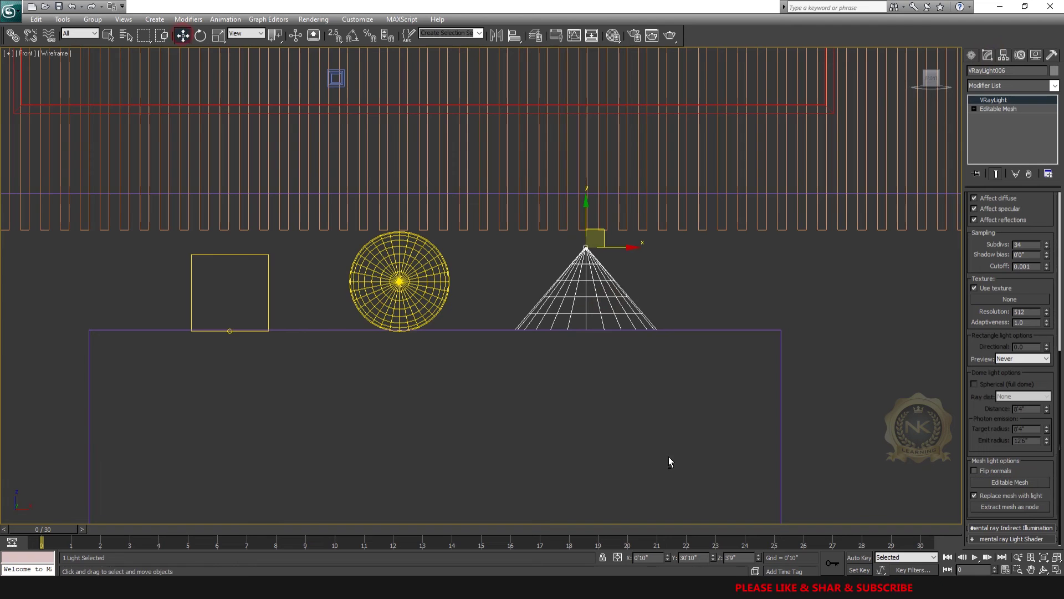
key(alt+w)
key(alt+w)
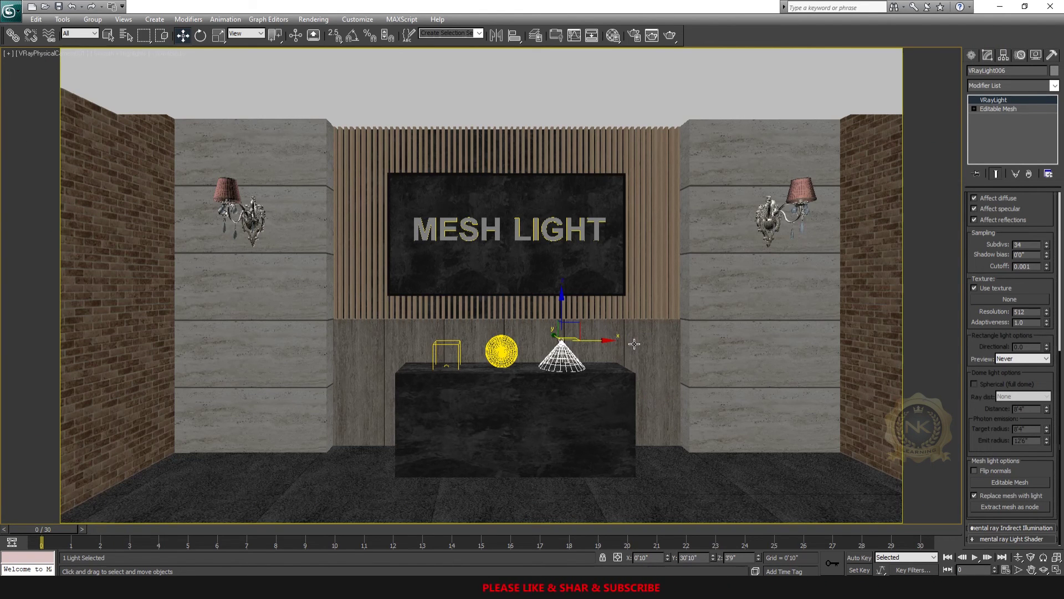
- Render the camera view, re-render a region around the table, then close the frame buffer
key(shift+q)
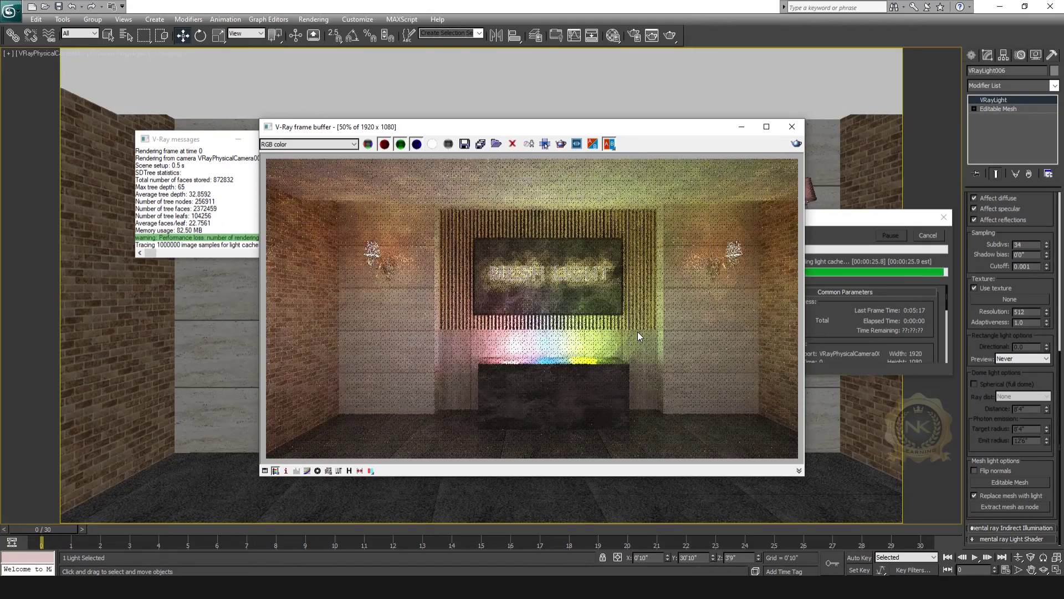
scroll(583, 354, up, 2)
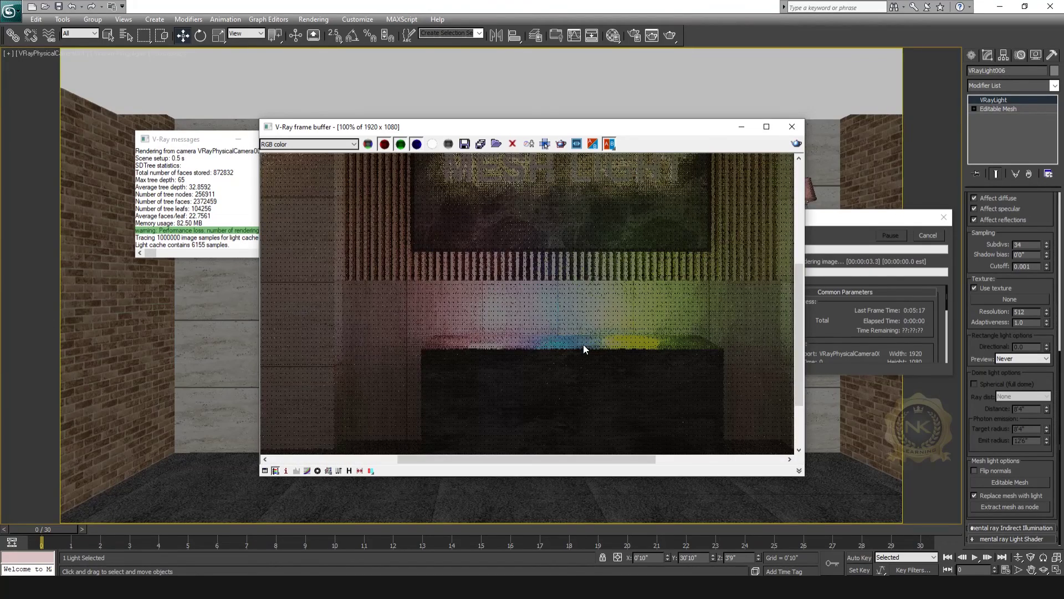
drag(401, 248, 743, 397)
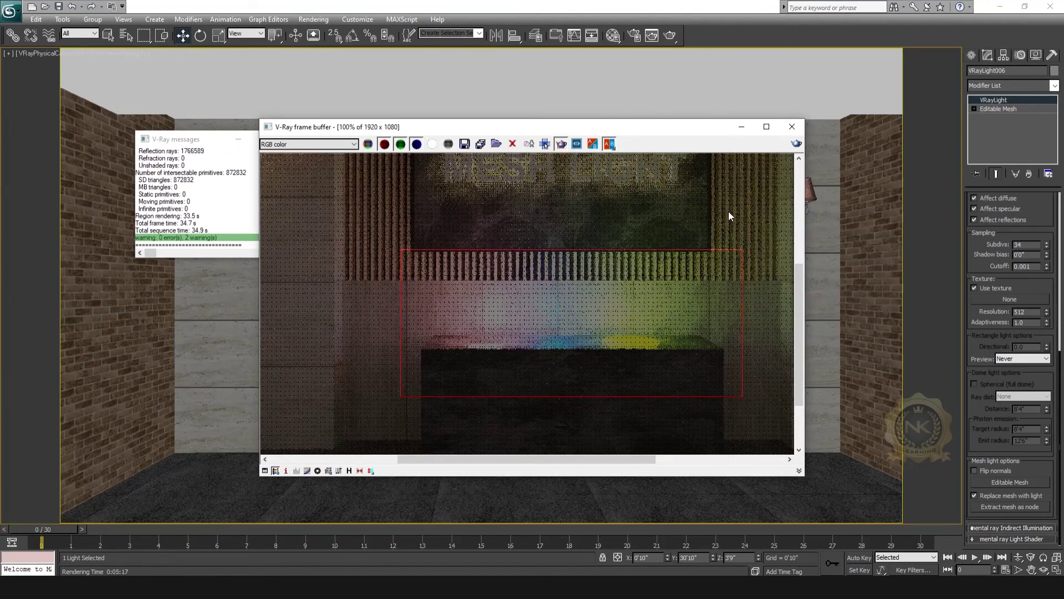
click(796, 144)
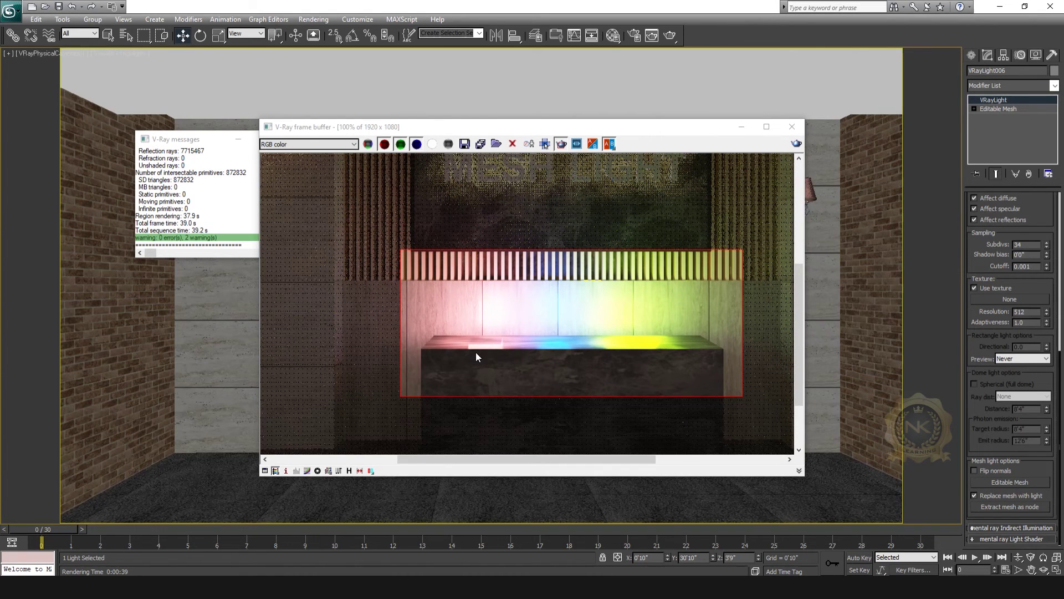
click(792, 126)
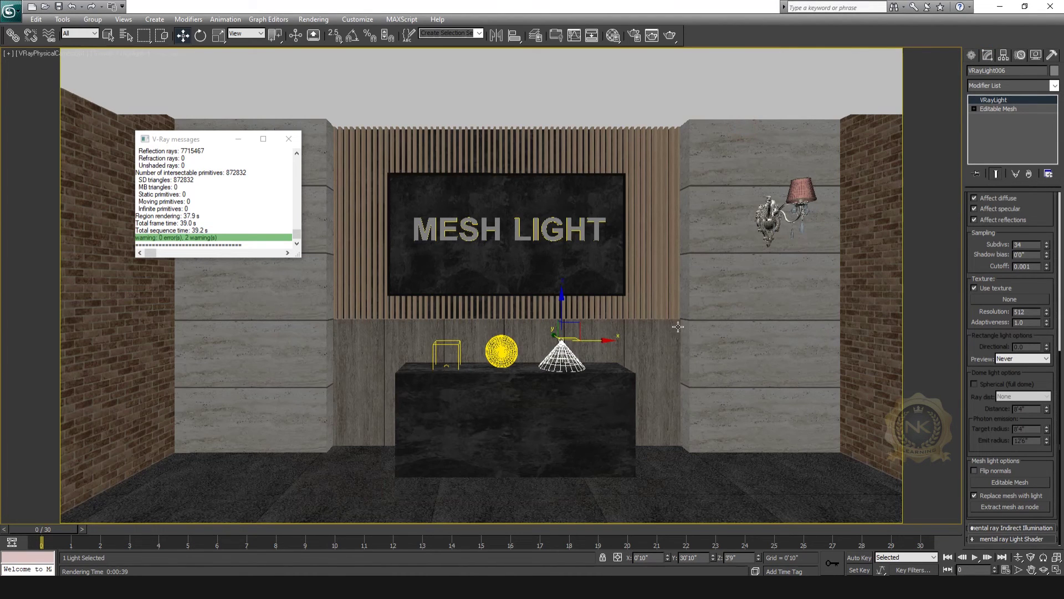
- Select the sphere light via the Front view, return to the camera view and render again
scroll(1035, 219, up, 3)
scroll(998, 244, up, 2)
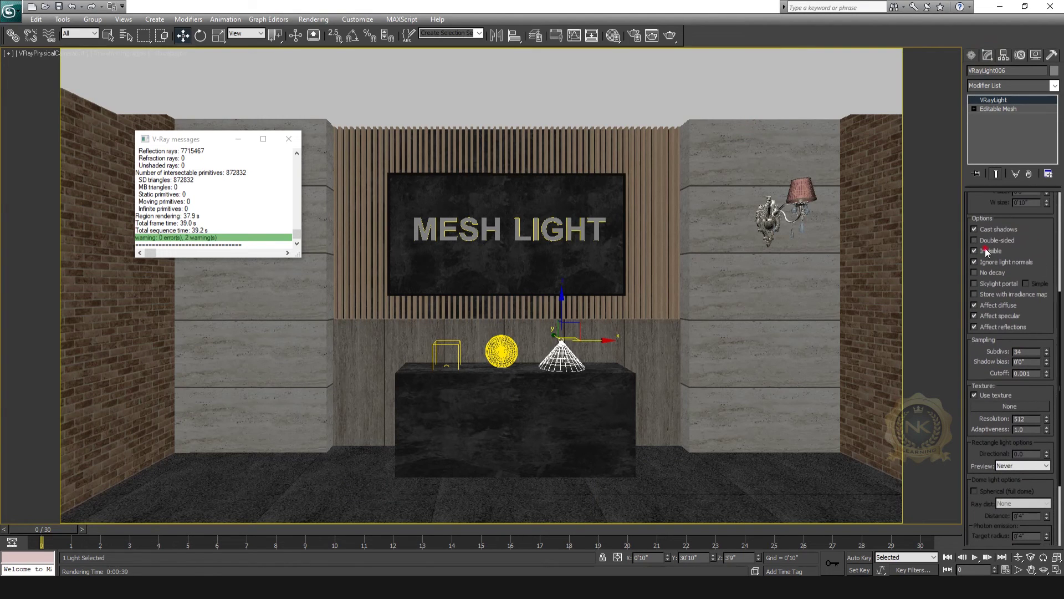
click(509, 349)
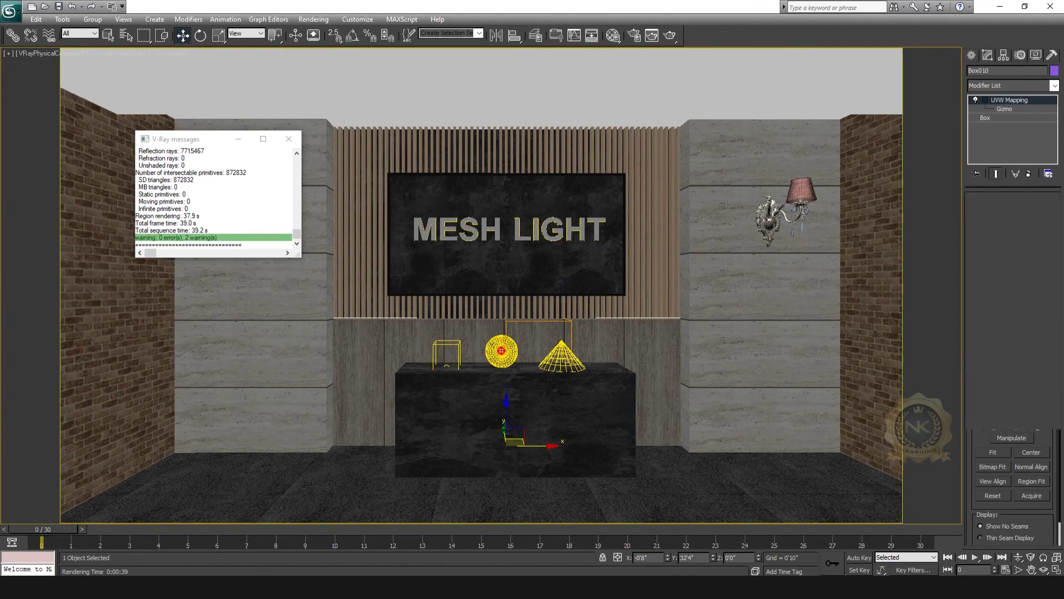
key(alt+w)
key(alt+w)
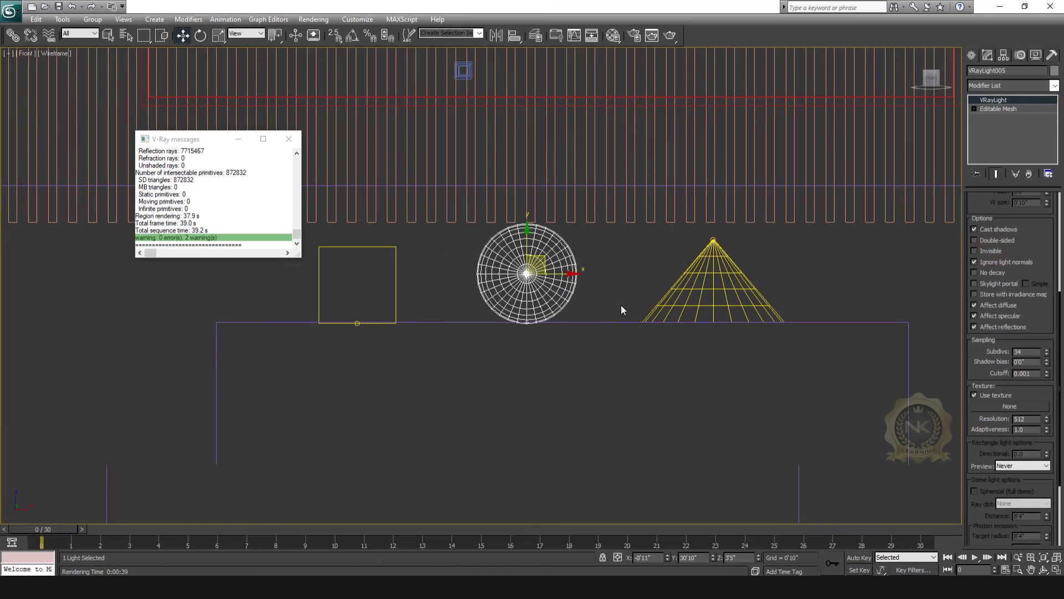
key(c)
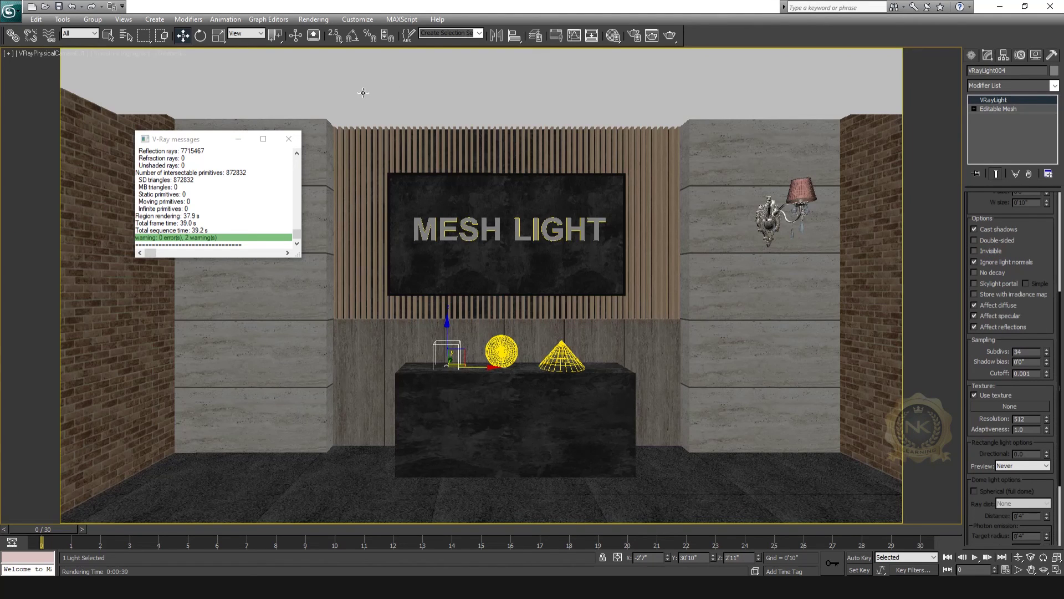
key(shift+q)
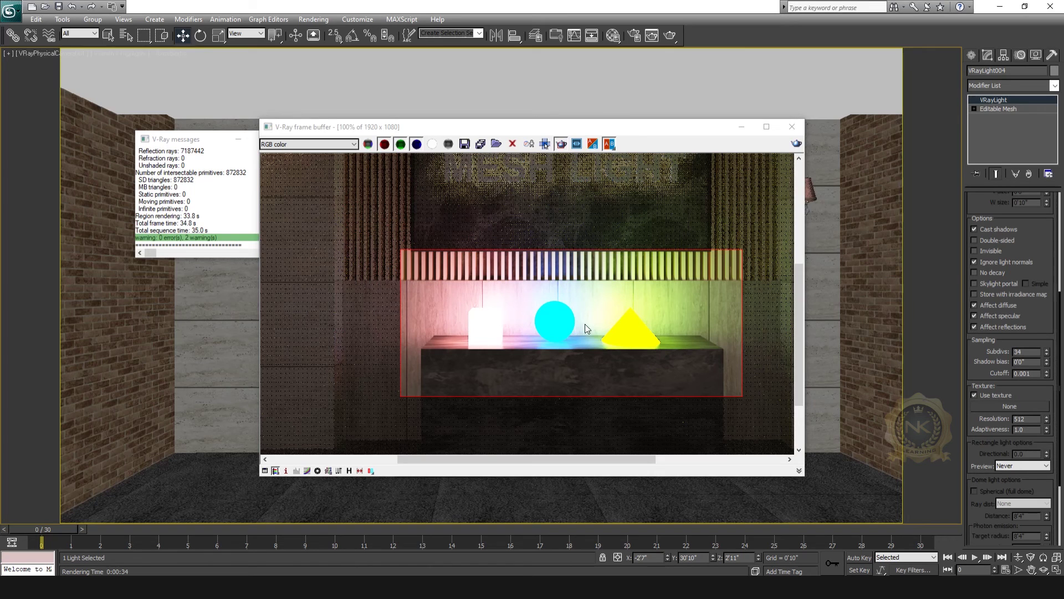
- Inspect the glowing table render, clear the render region and render the full frame
scroll(633, 320, up, 1)
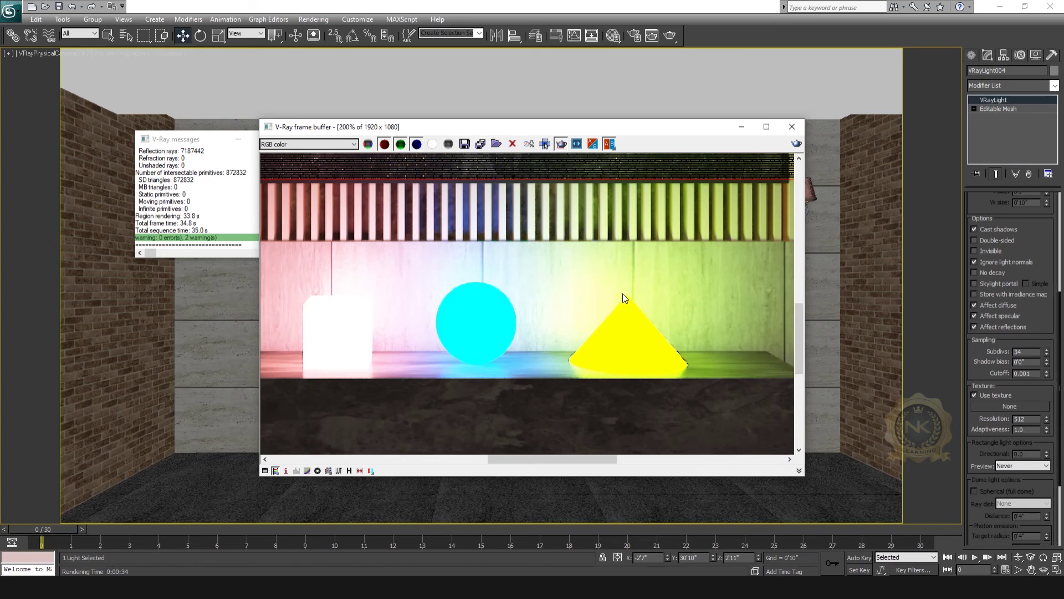
scroll(627, 287, down, 1)
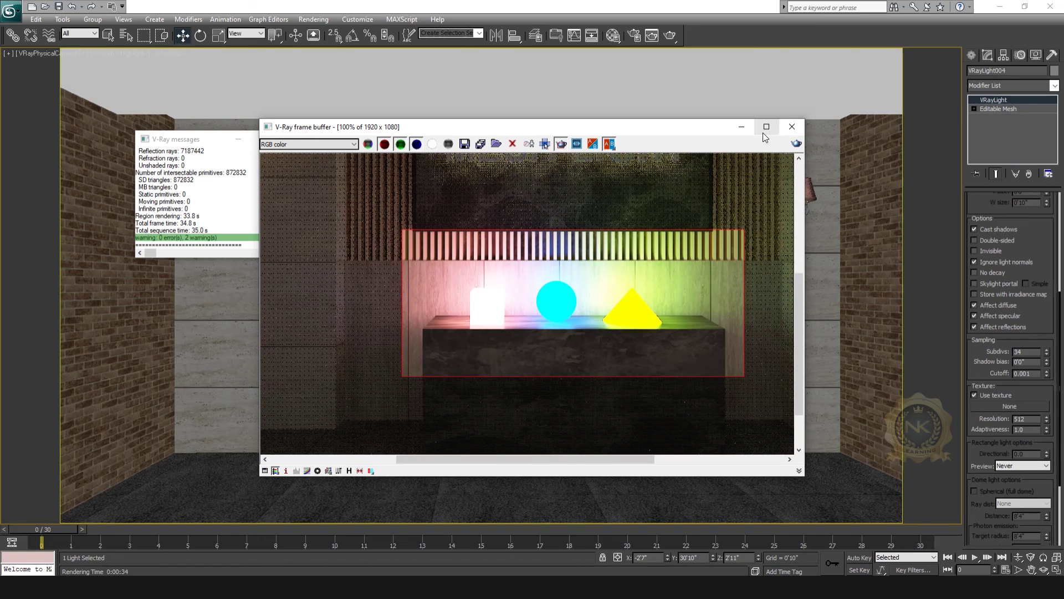
click(564, 146)
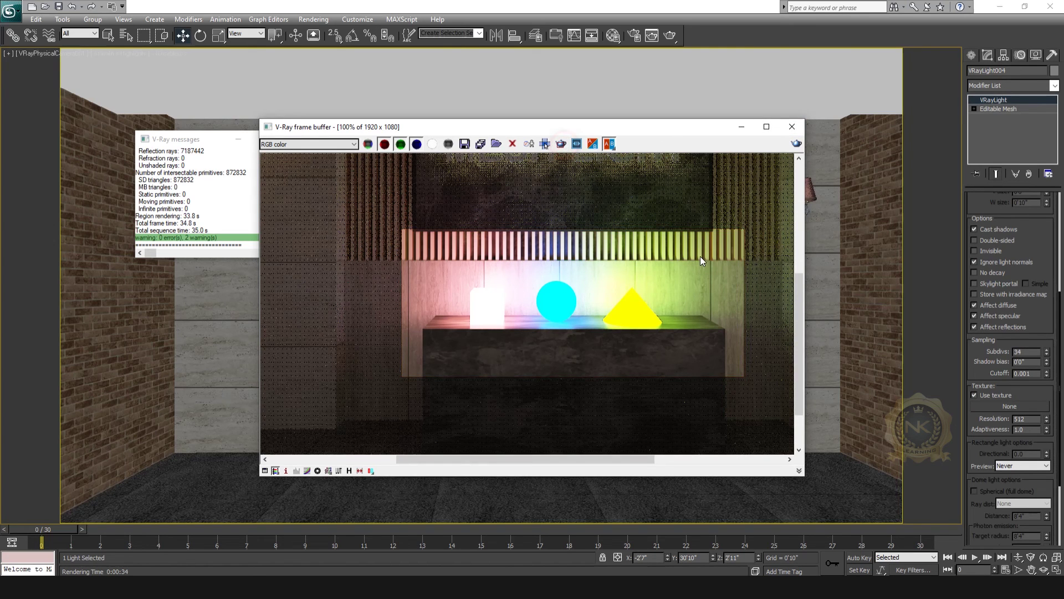
scroll(699, 256, down, 1)
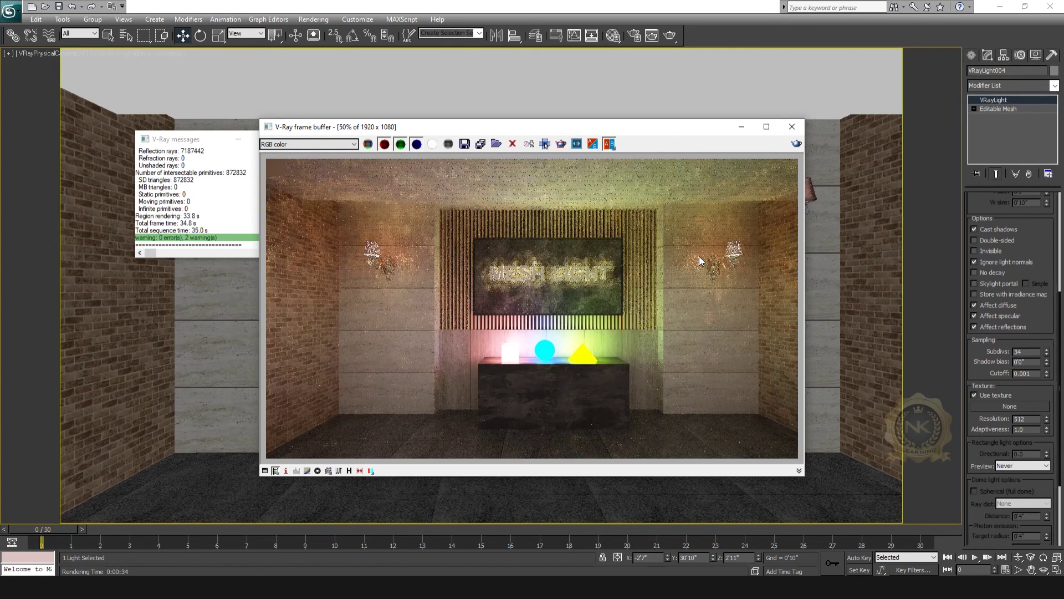
click(796, 144)
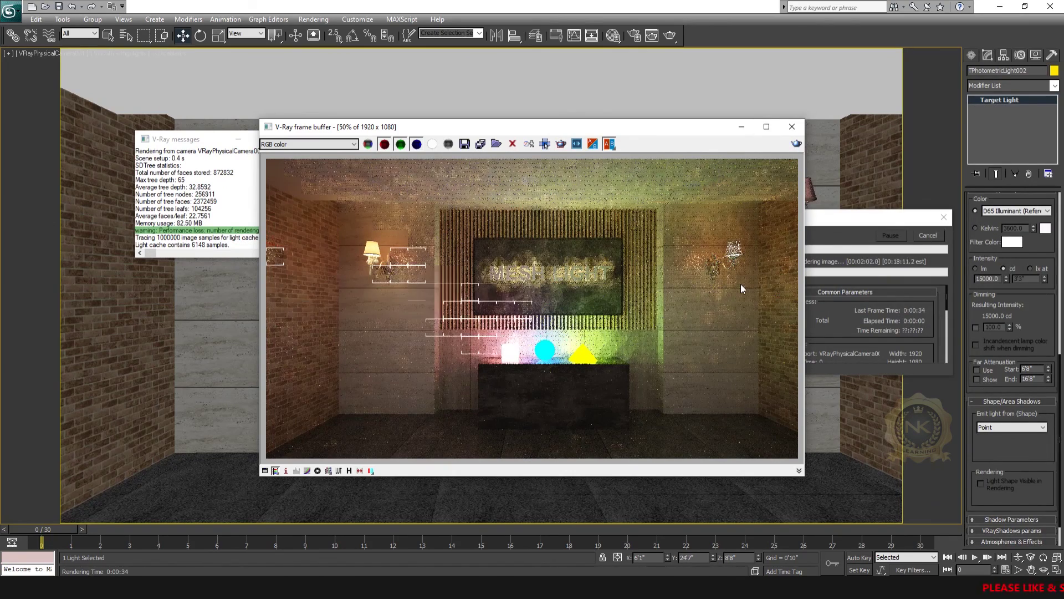